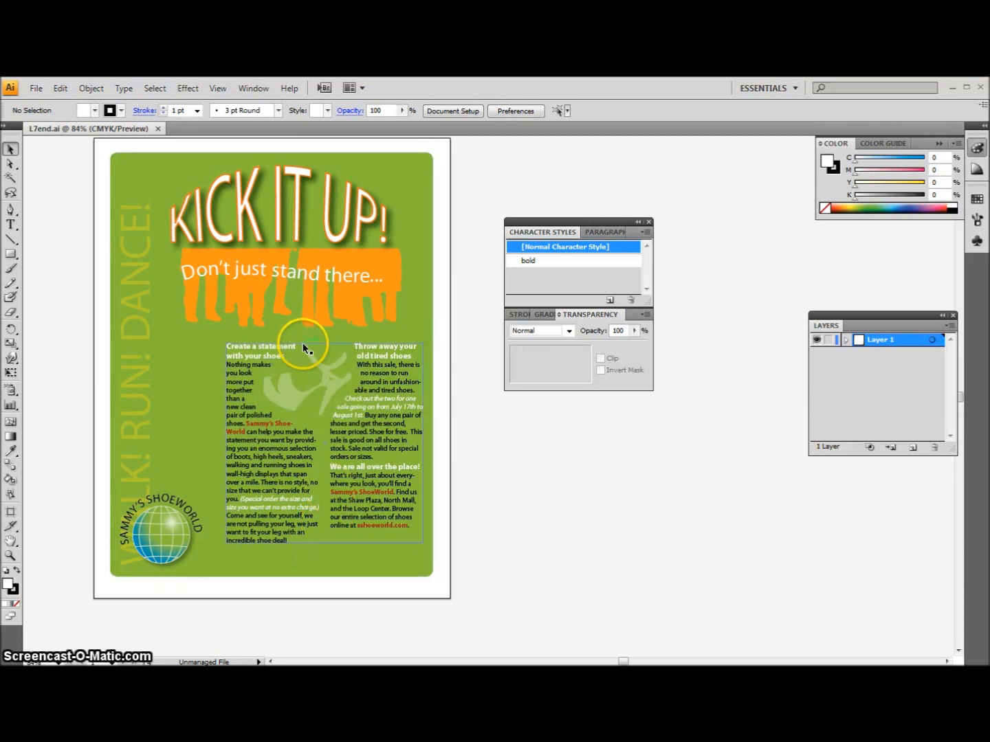
Step: Switch to Windows Explorer and open the L7start Illustrator file from the Lesson07 folder
mouse_move(99, 665)
left_click(100, 604)
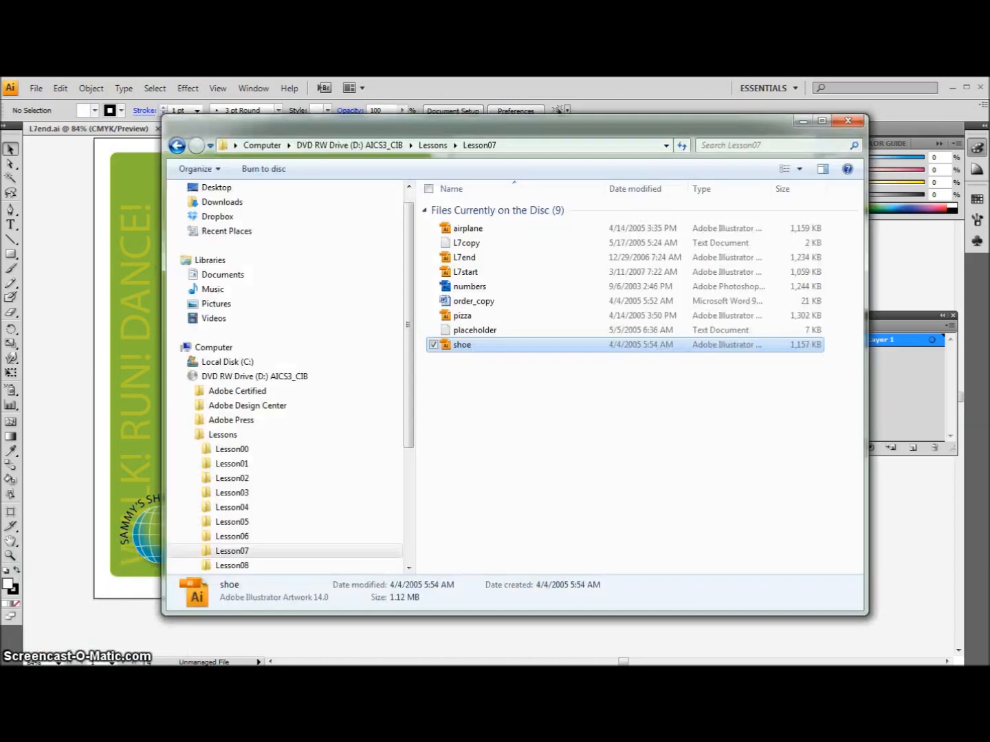
double_click(471, 274)
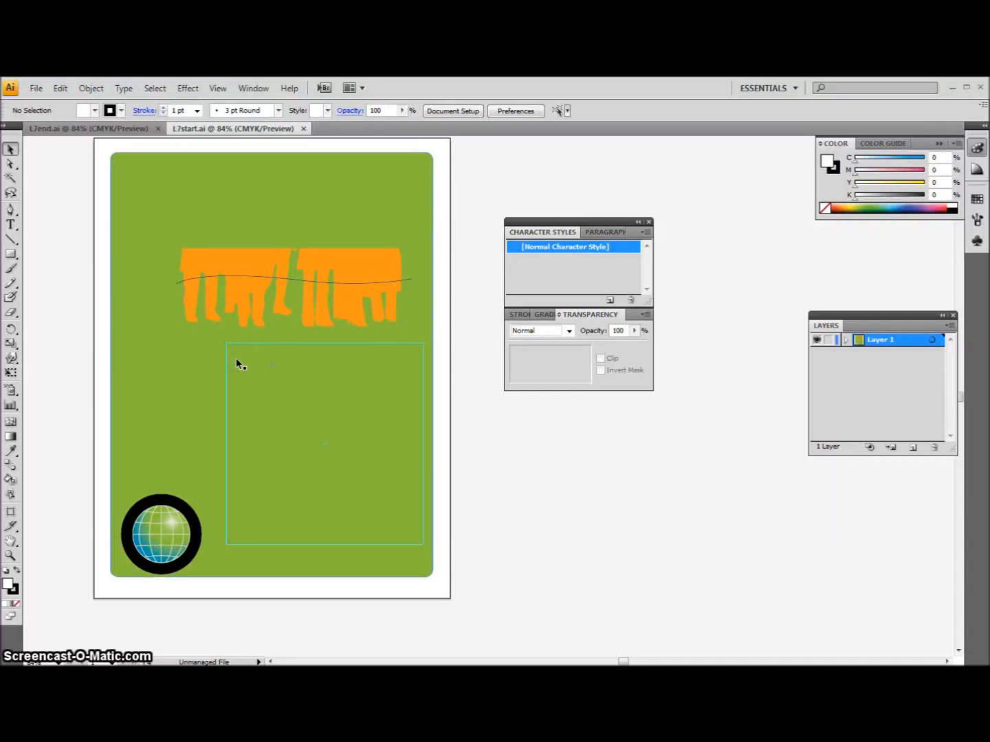
Step: Create an area type box about 4.70 by 4.76 in over the guide rectangle beneath the orange legs artwork
left_click(182, 279)
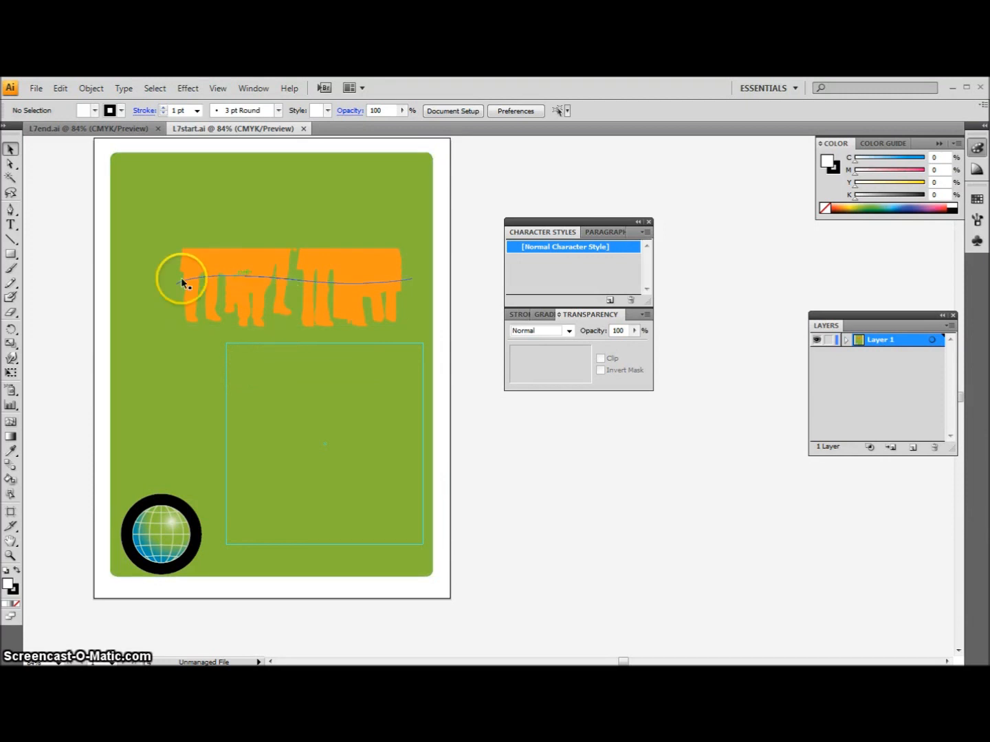
left_click(11, 227)
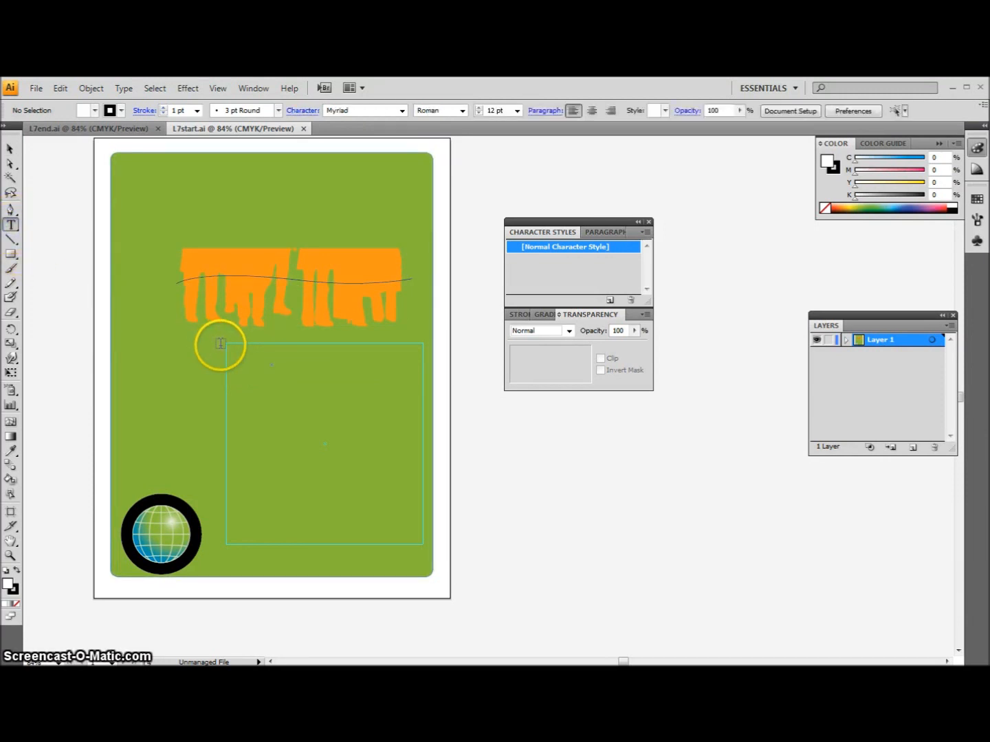
left_click_drag(227, 345, 423, 543)
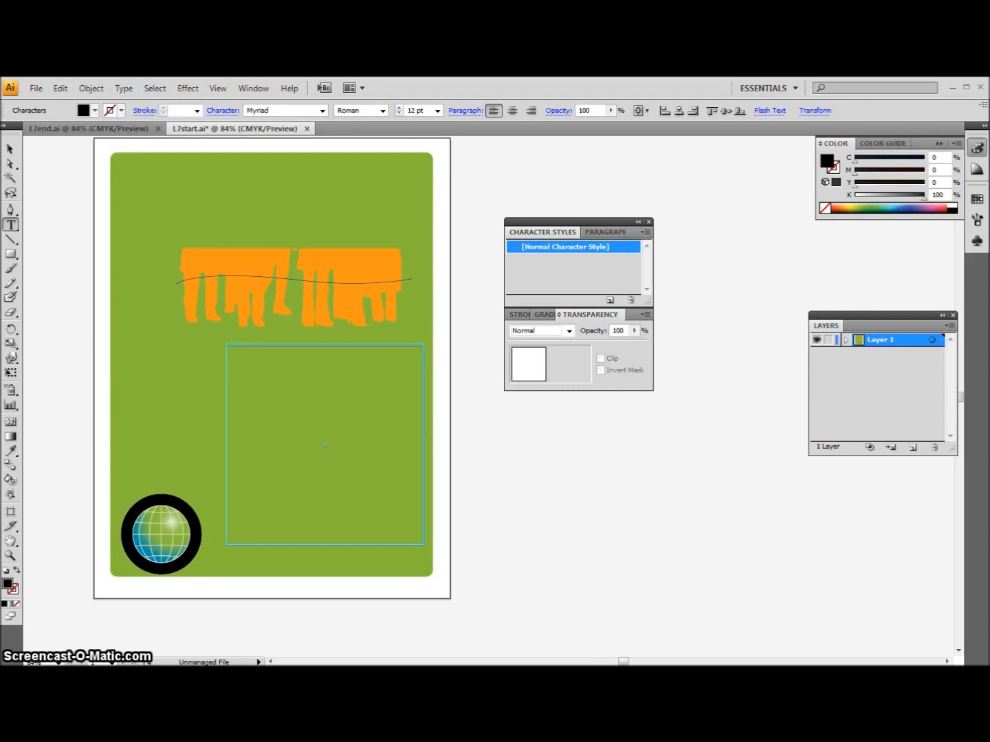
Step: Place the L7copy text file into the new type area, using the Windows platform and ANSI character set
left_click(36, 90)
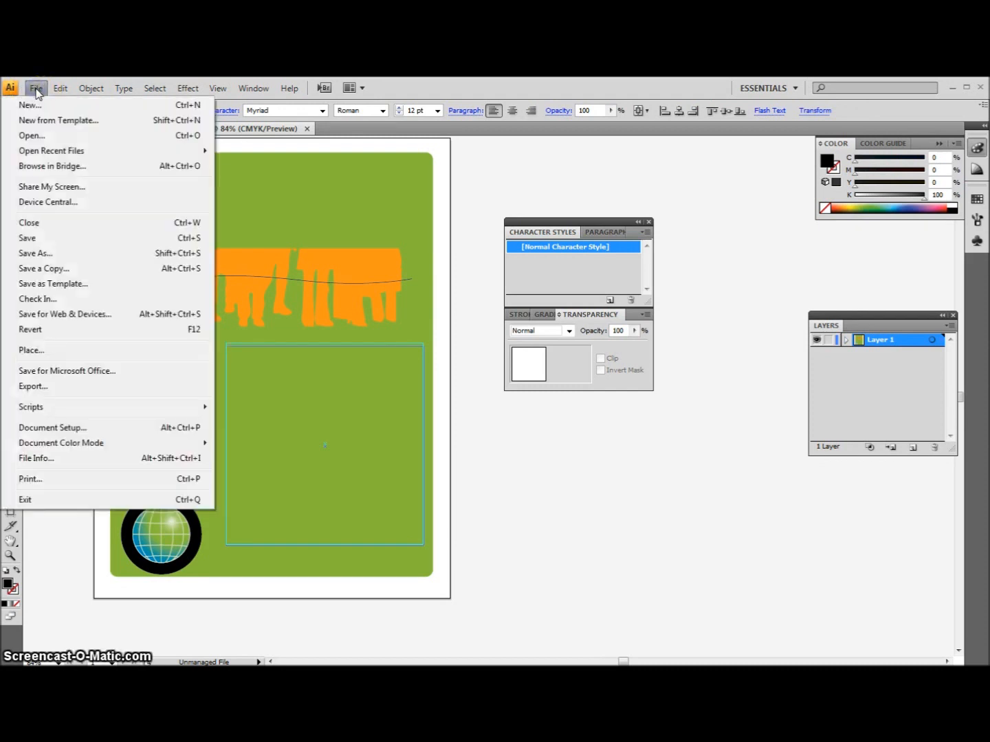
left_click(28, 349)
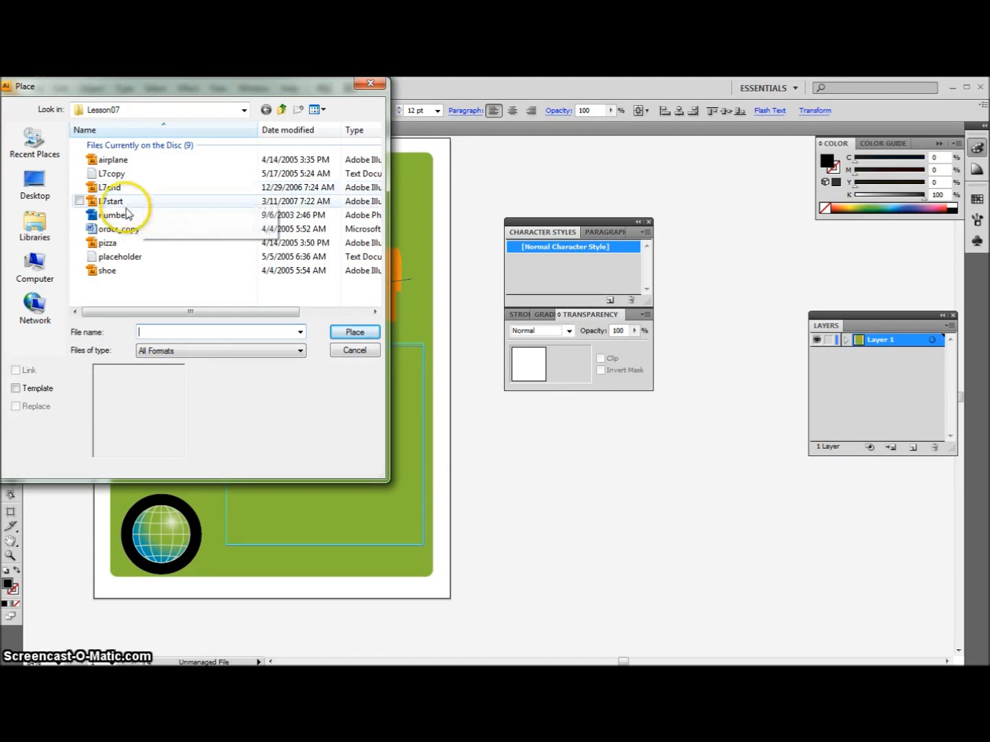
left_click(119, 177)
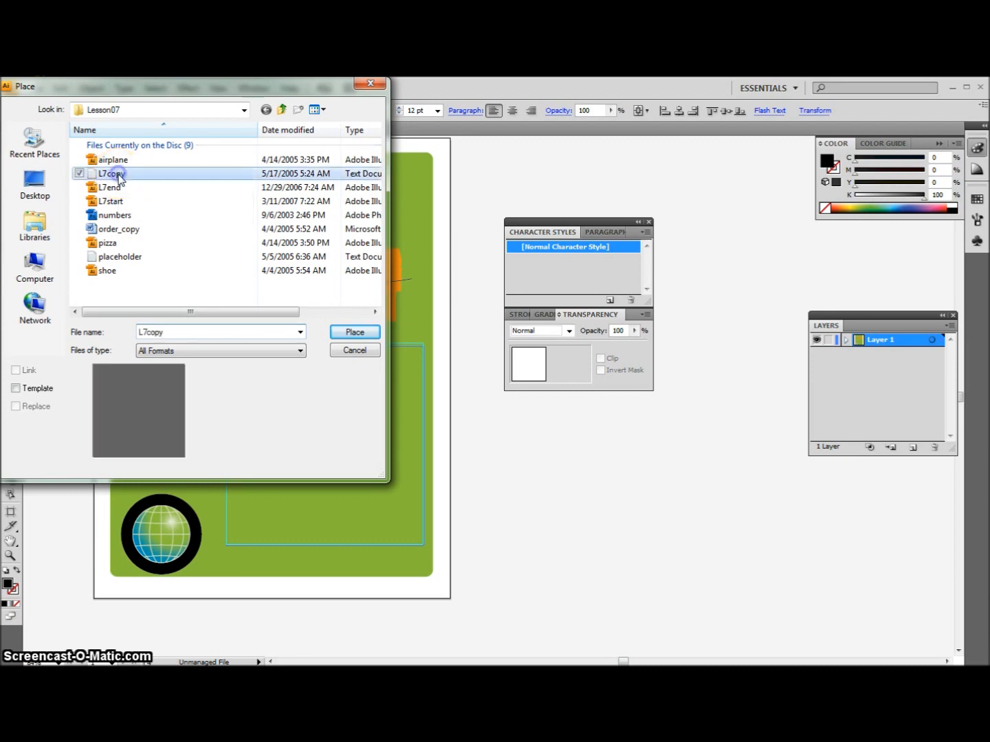
left_click(352, 335)
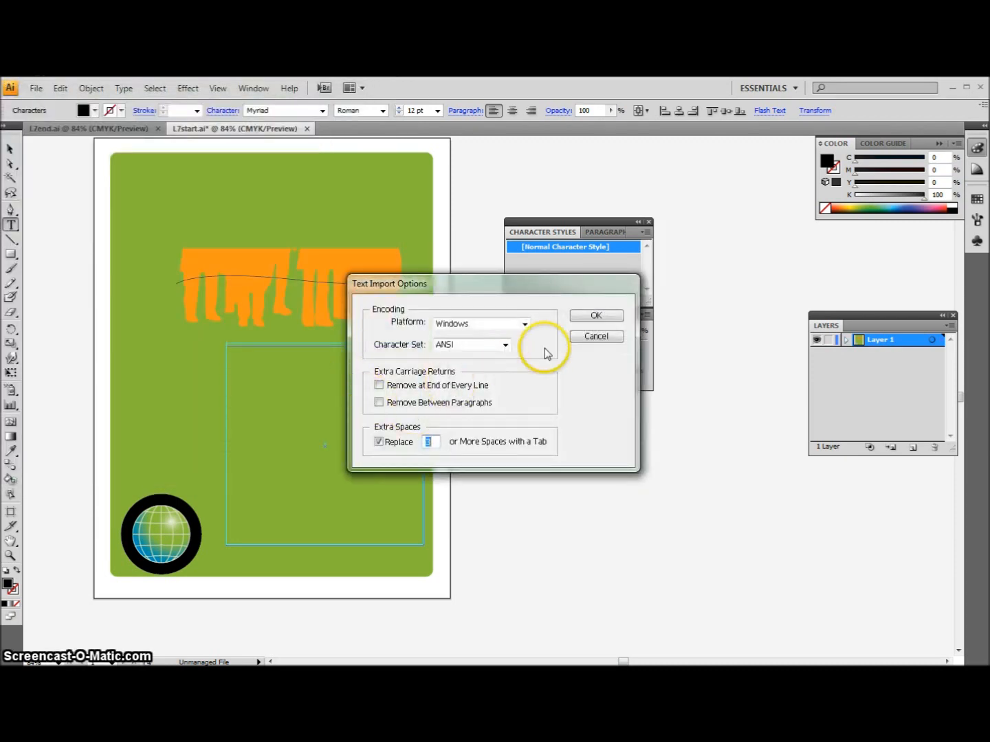
left_click(596, 315)
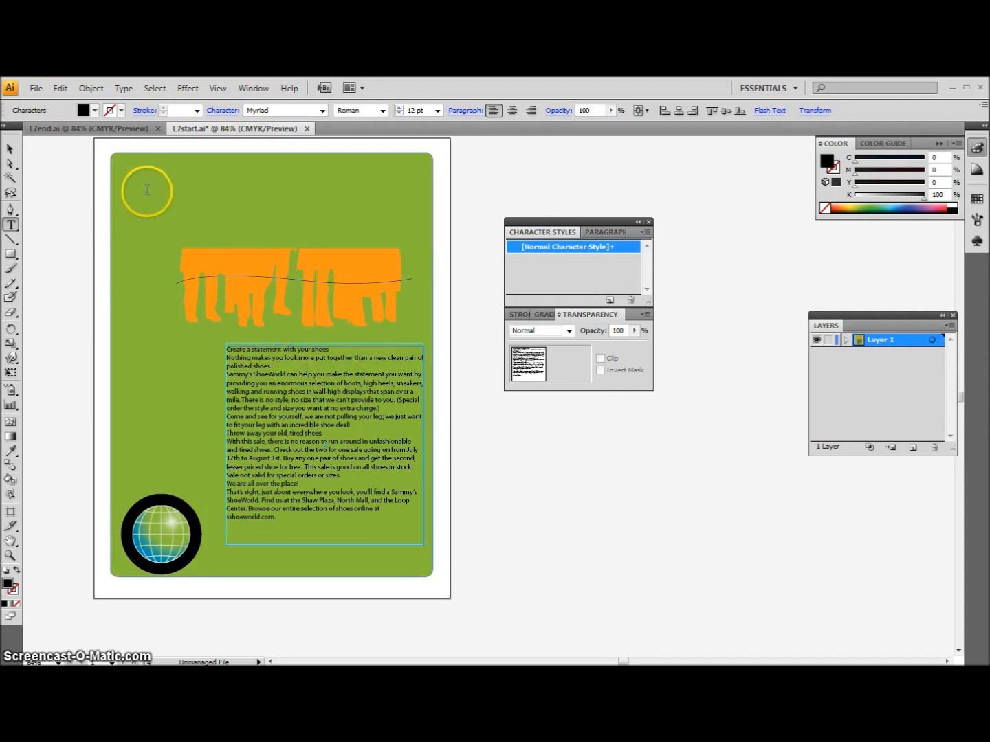
Step: Set the type area to 2 columns in the Area Type Options
left_click(127, 93)
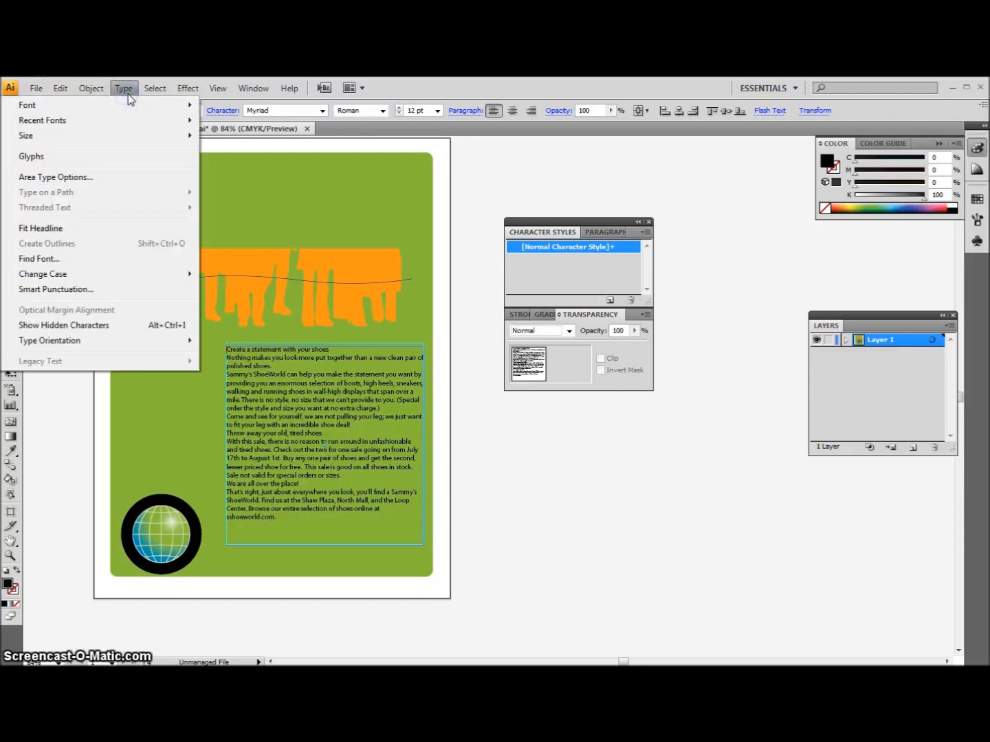
left_click(121, 180)
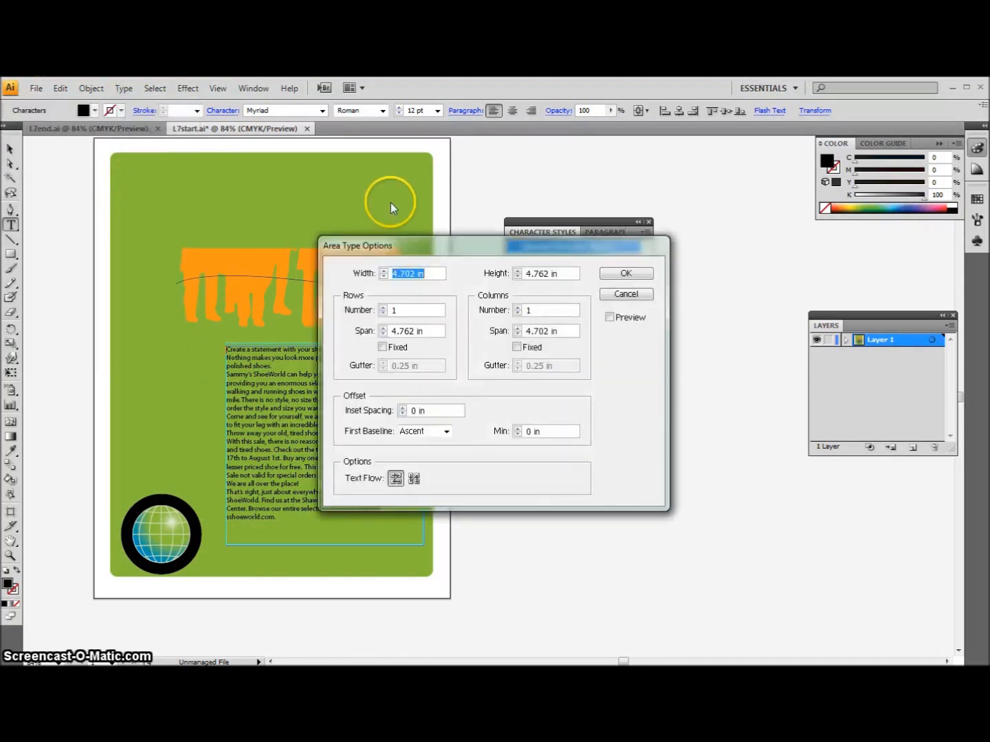
left_click_drag(442, 247, 511, 173)
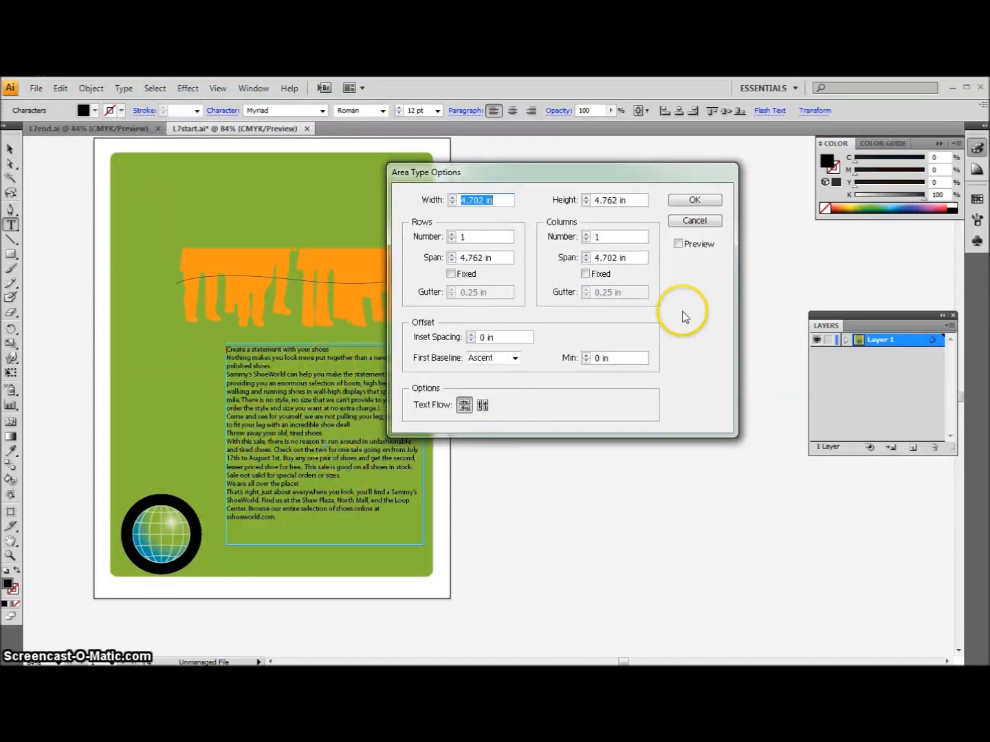
left_click(585, 233)
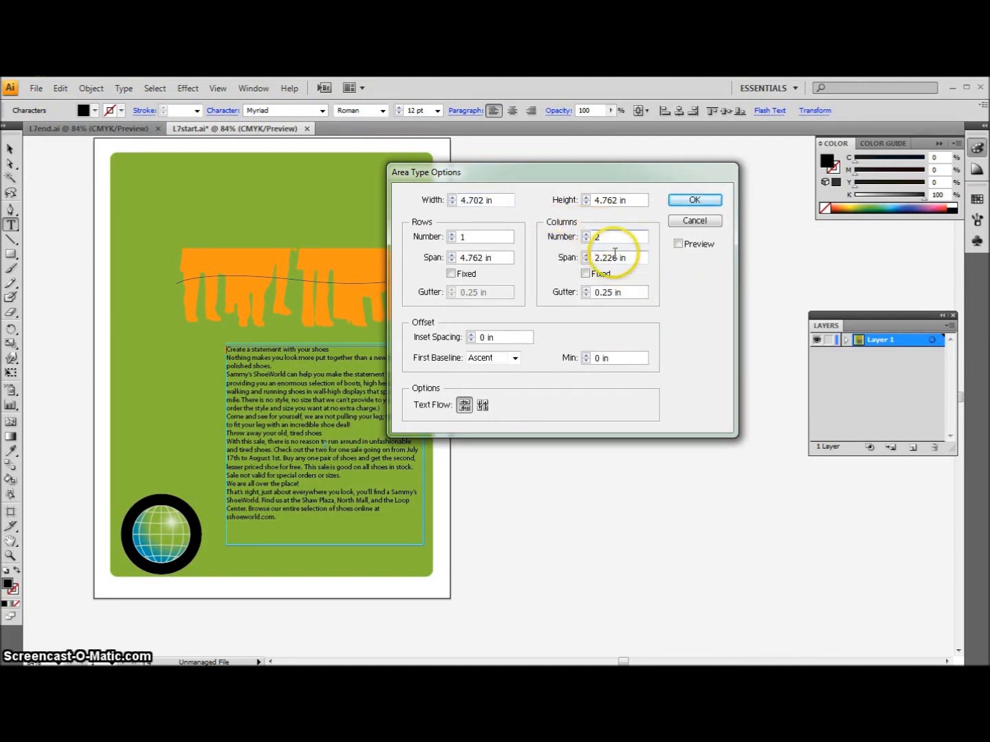
left_click(713, 199)
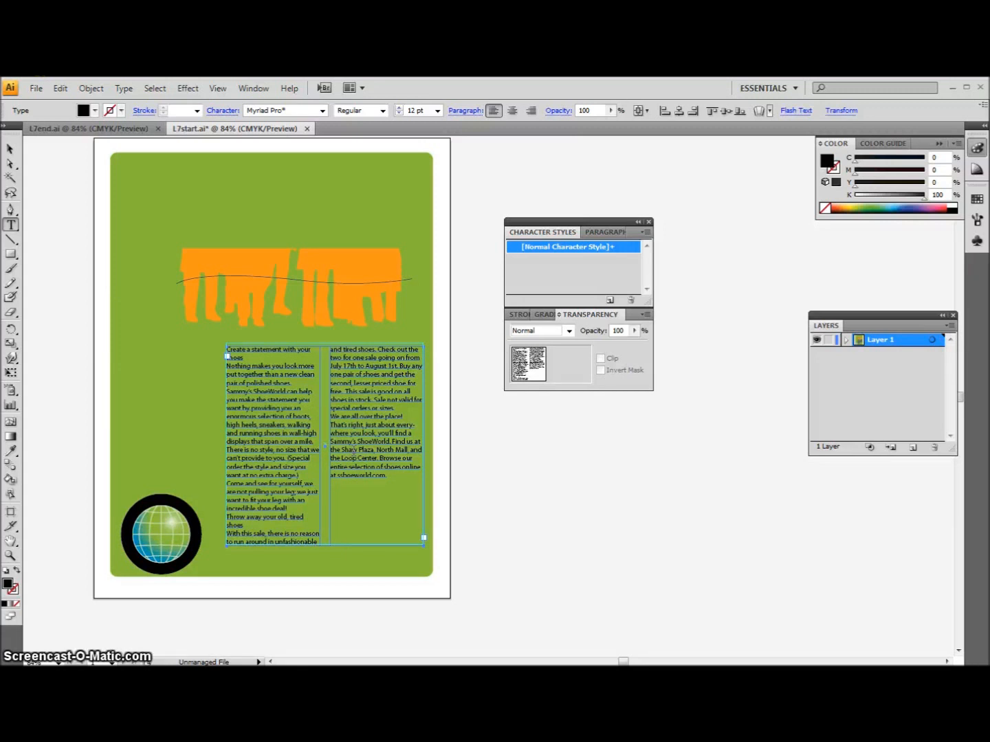
Step: Select all of the text in the two-column type area and set its font to Times New Roman
left_click(345, 453)
left_click(297, 418)
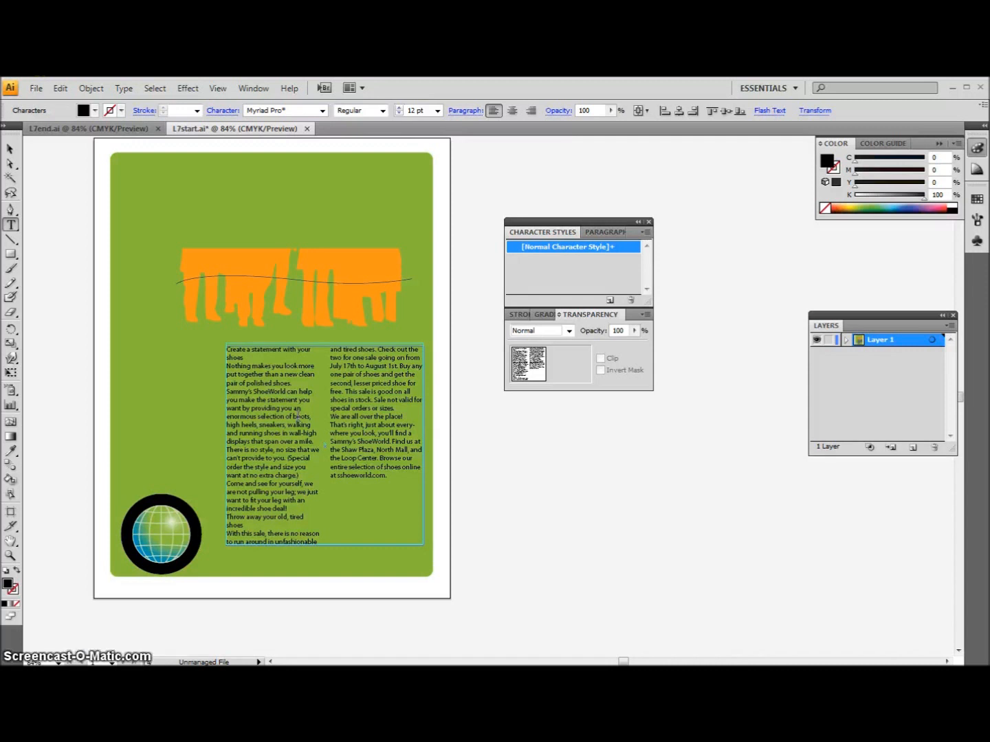
key("ctrl+a")
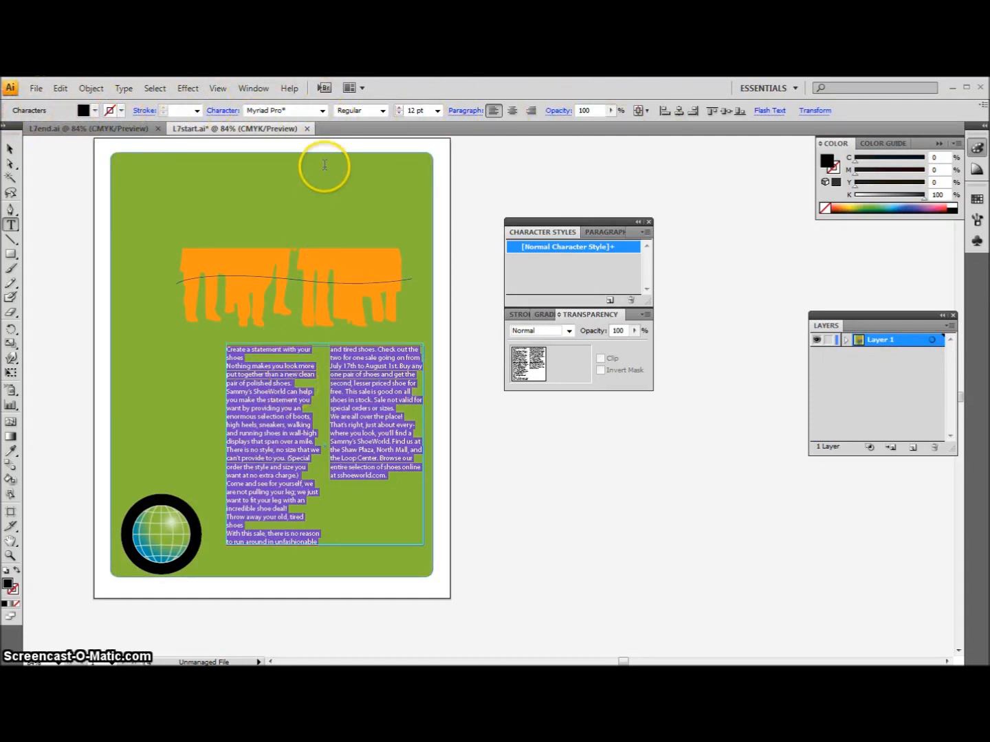
left_click(323, 111)
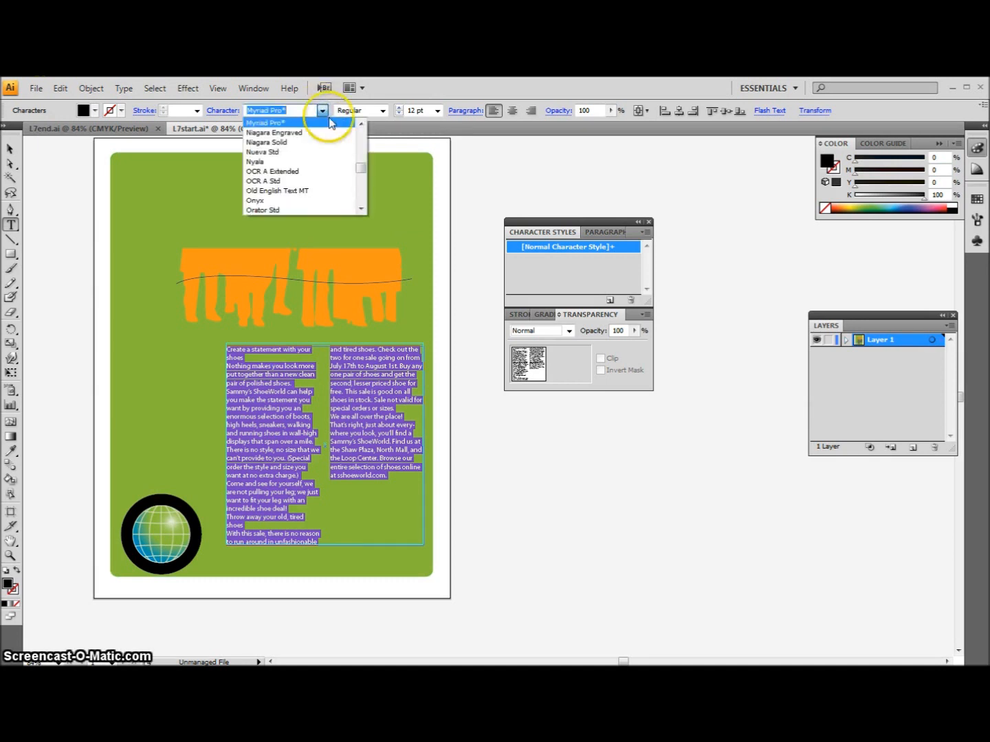
left_click_drag(360, 172, 362, 188)
left_click(361, 125)
left_click(361, 124)
left_click(361, 124)
left_click(364, 127)
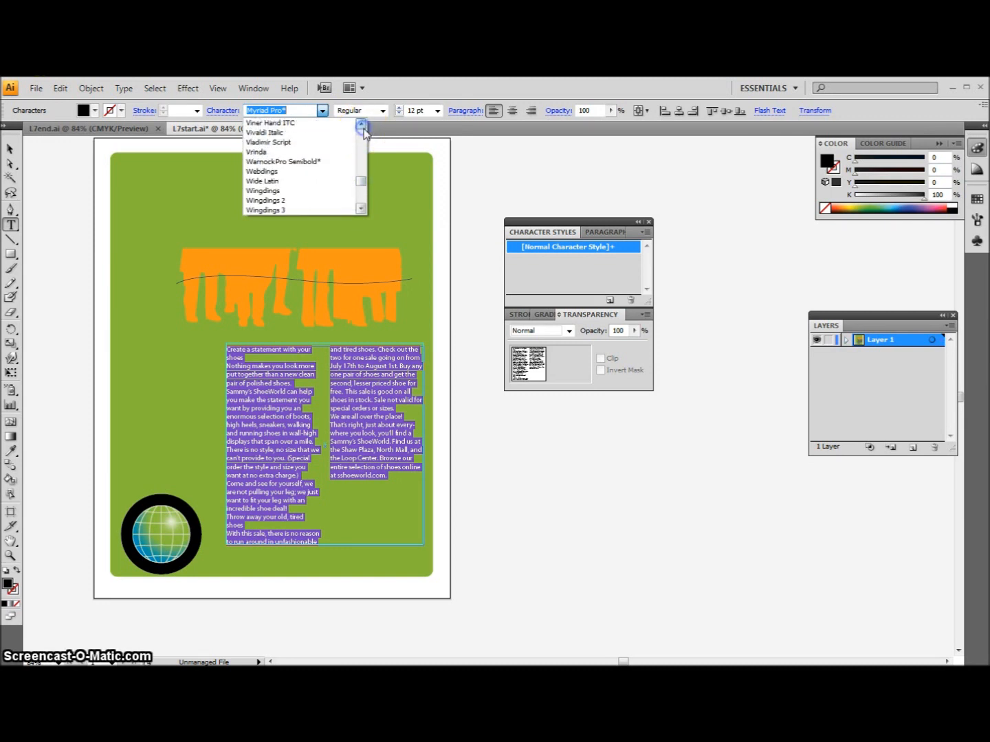
type("t")
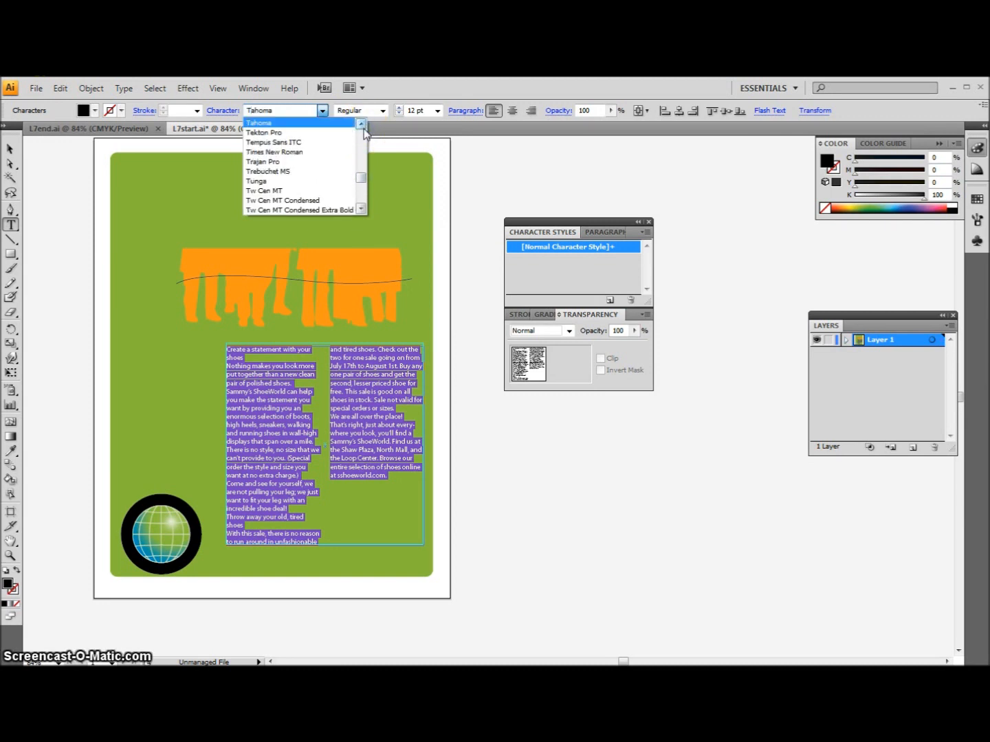
left_click(301, 151)
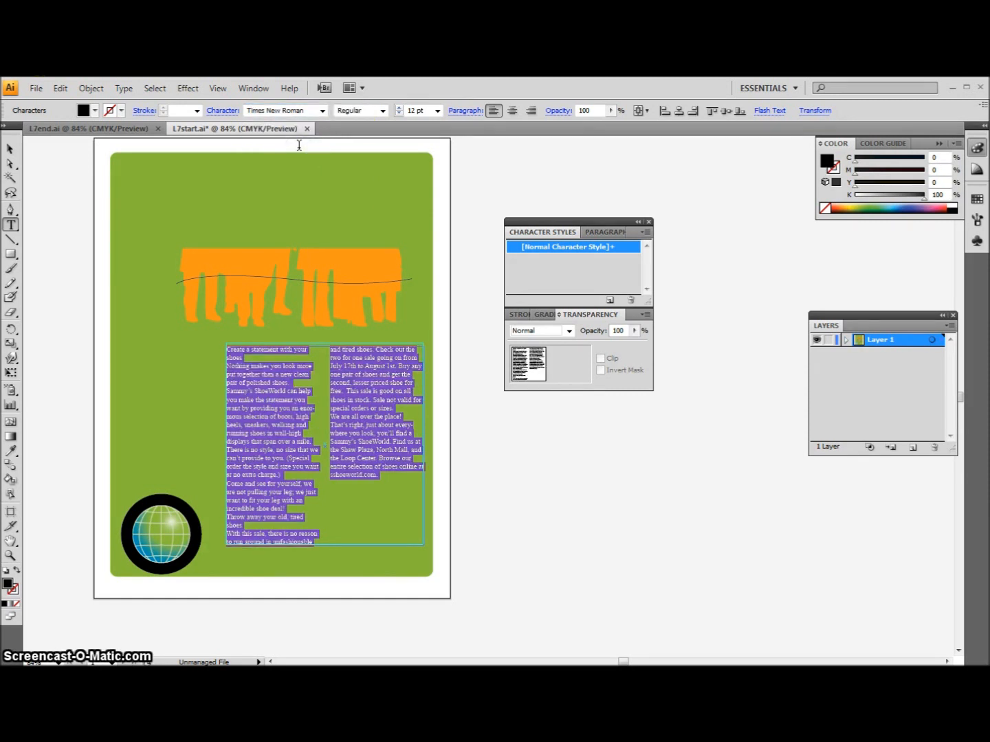
left_click(382, 113)
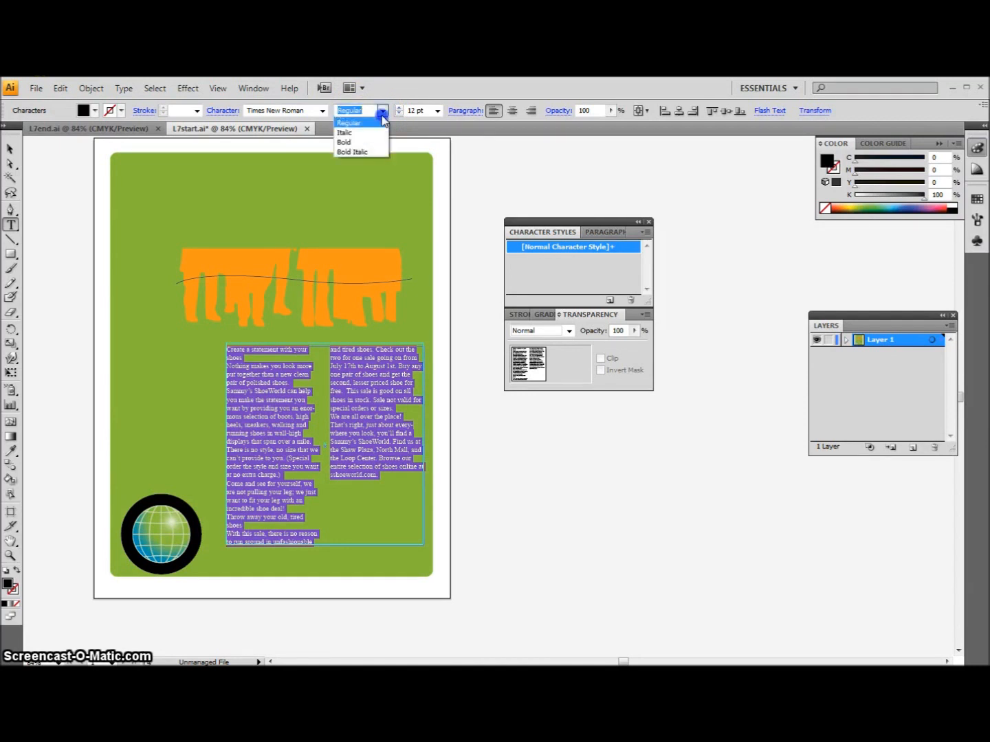
left_click(381, 112)
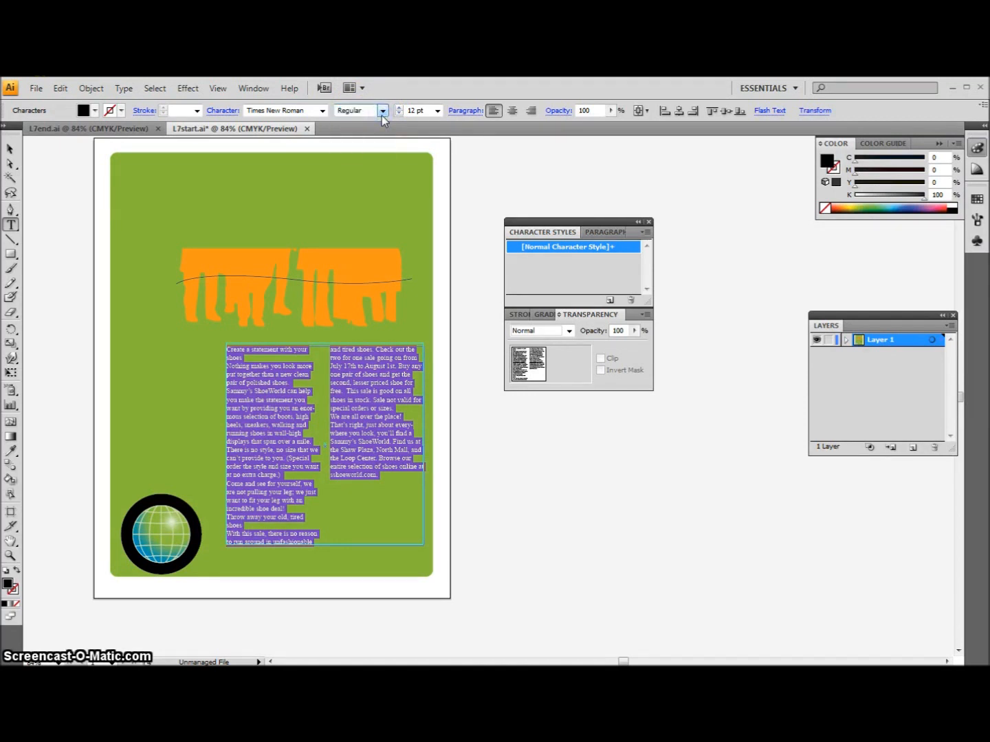
Step: Set the font of all the selected body text to Arial Regular
left_click(128, 90)
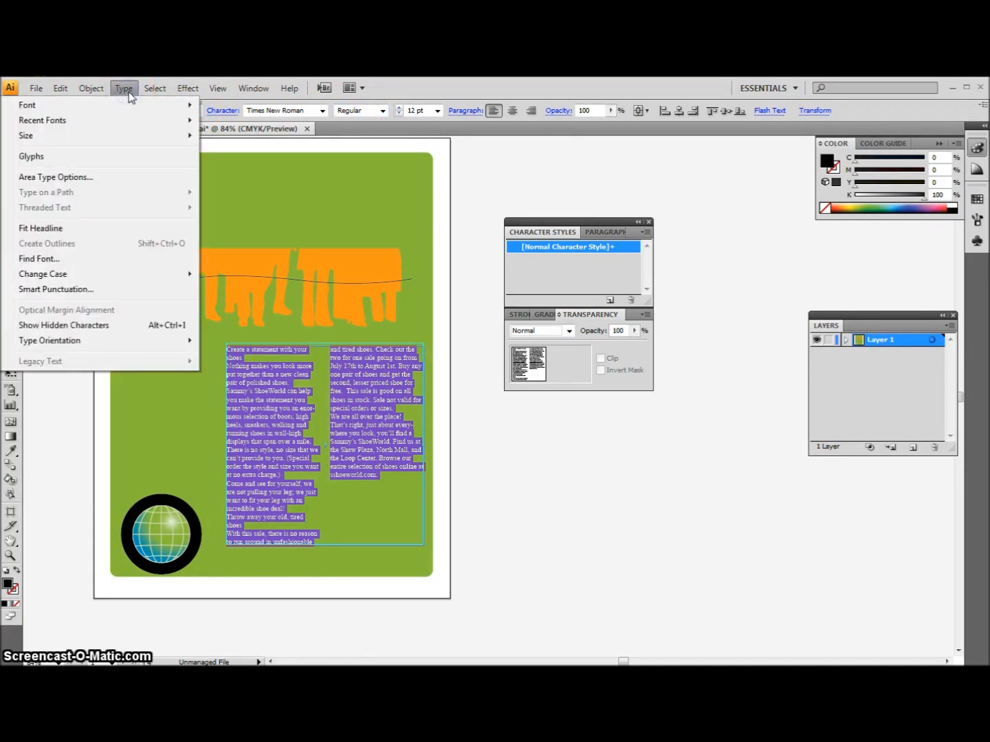
left_click(134, 102)
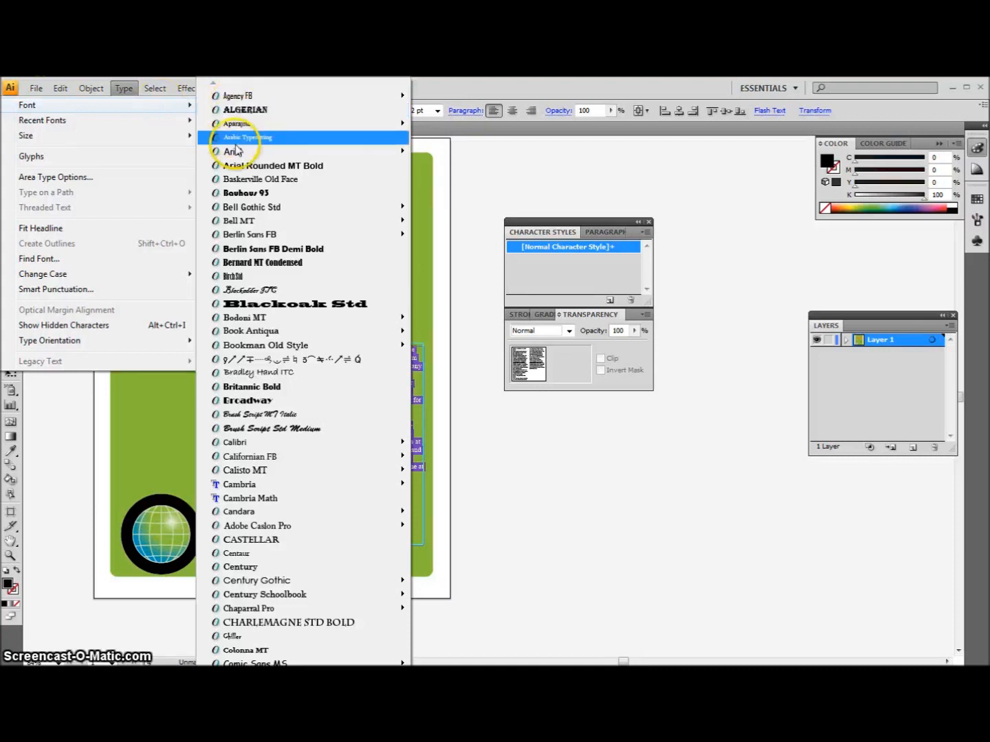
mouse_move(235, 152)
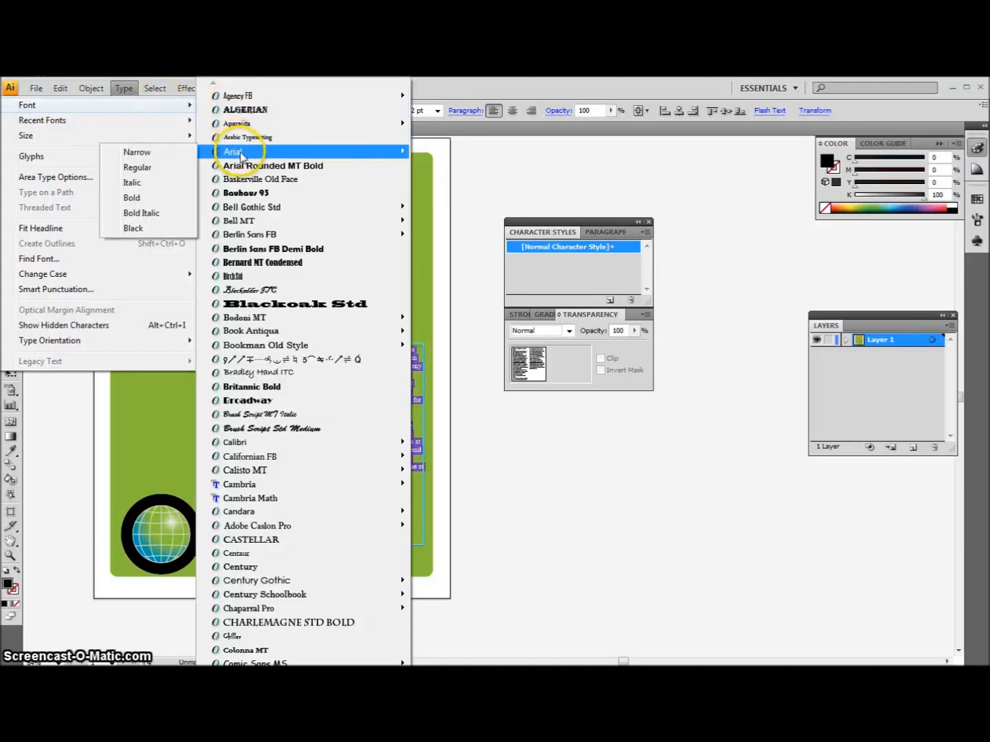
left_click(138, 167)
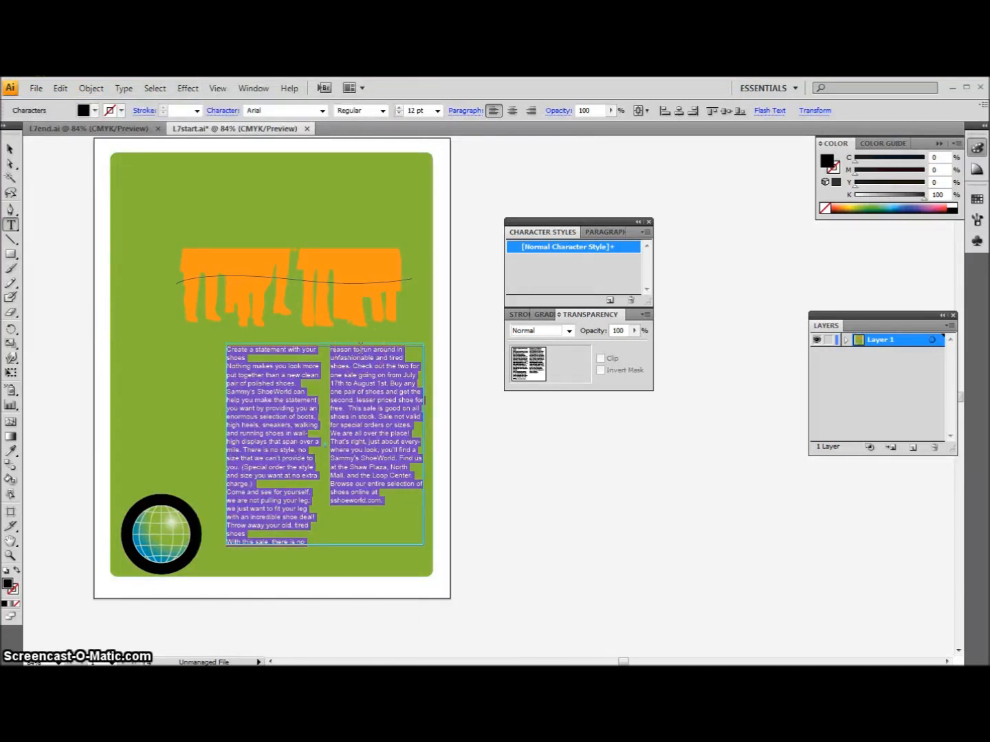
left_click(270, 111)
type("Myriad Pro")
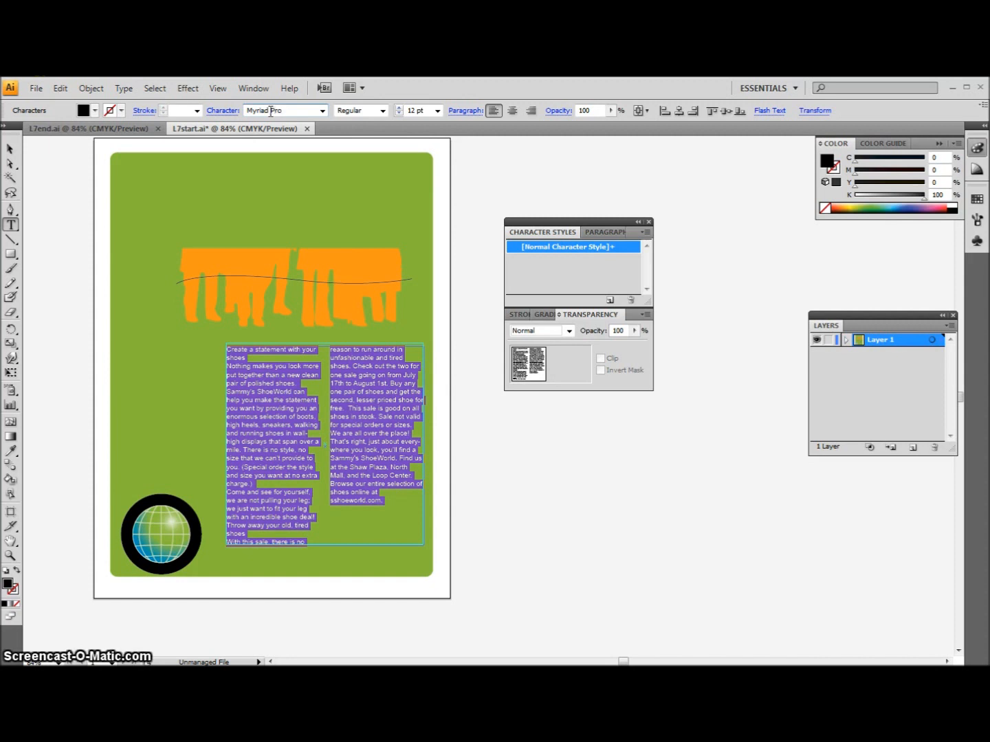
key("Escape")
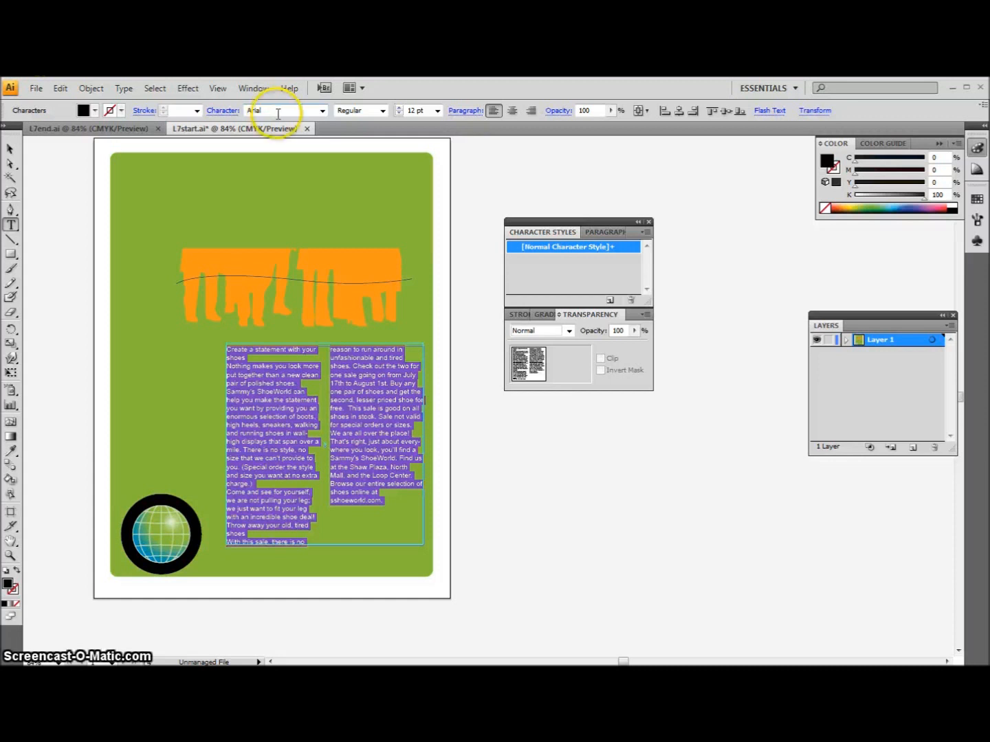
Step: Set the font size of the opening paragraph "Create a statement with your shoes" to 14 pt
left_click(269, 365)
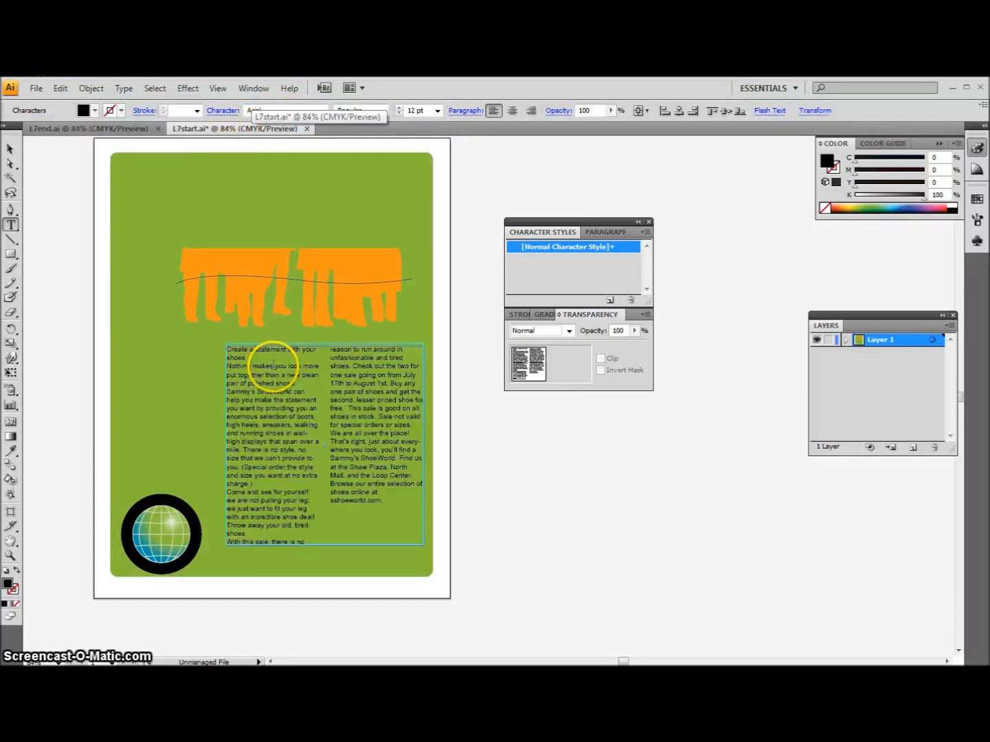
left_click_drag(248, 360, 236, 358)
key("ctrl+a")
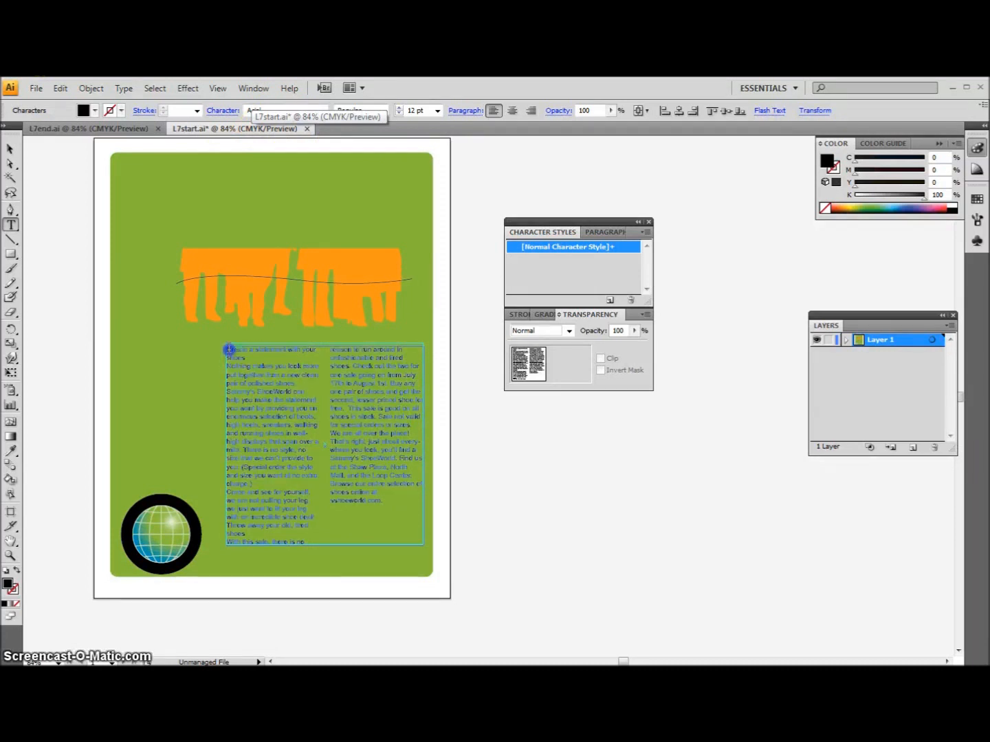
left_click_drag(245, 358, 237, 354)
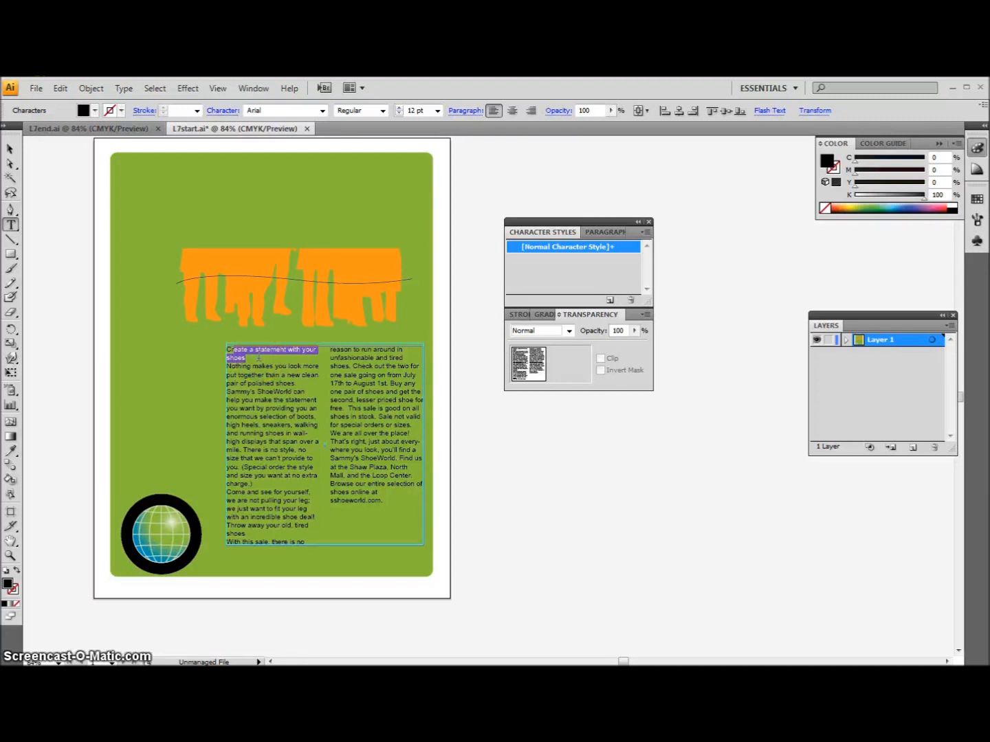
triple_click(259, 358)
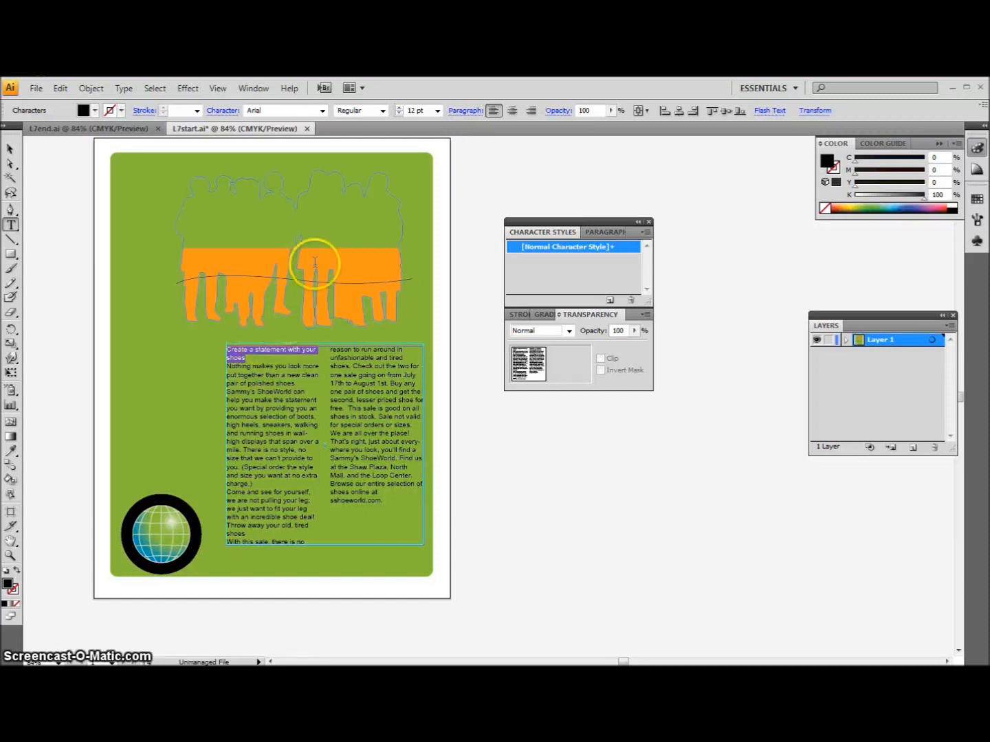
left_click(436, 111)
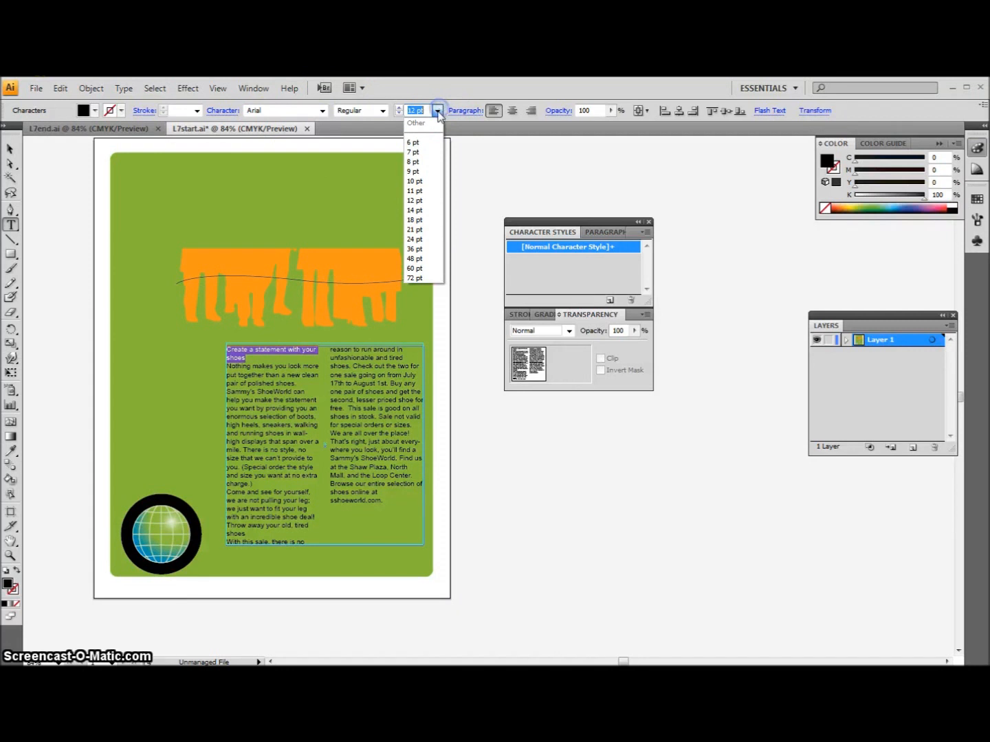
left_click(421, 210)
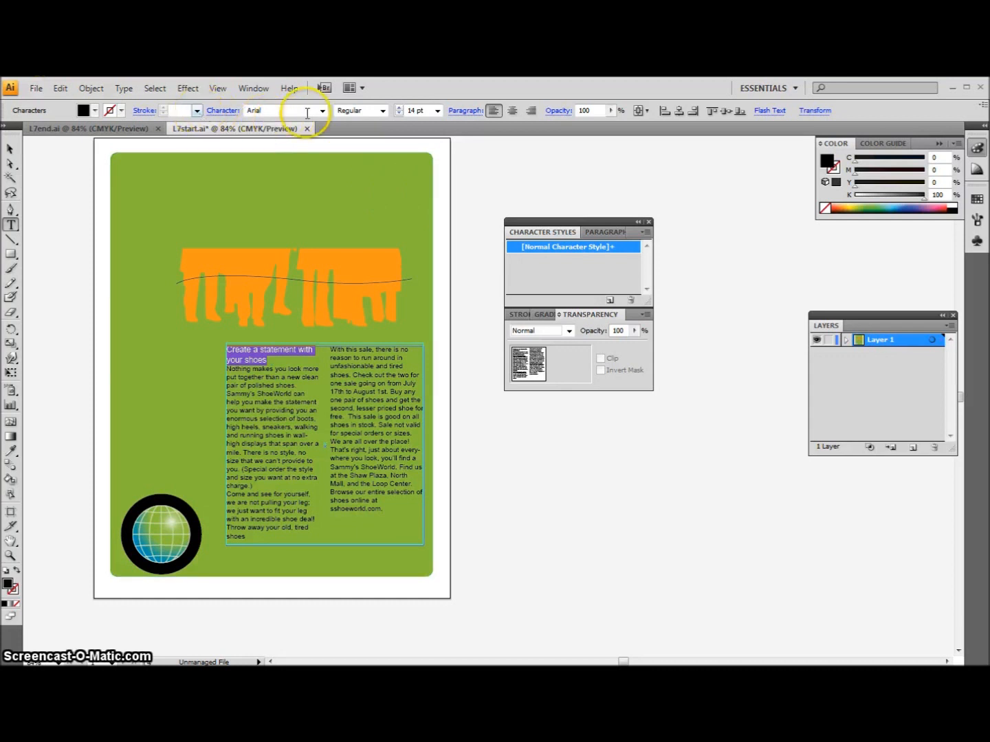
Step: Set the opening heading "Create a statement with your shoes" to Arial Bold and change its fill colour to white
left_click(382, 110)
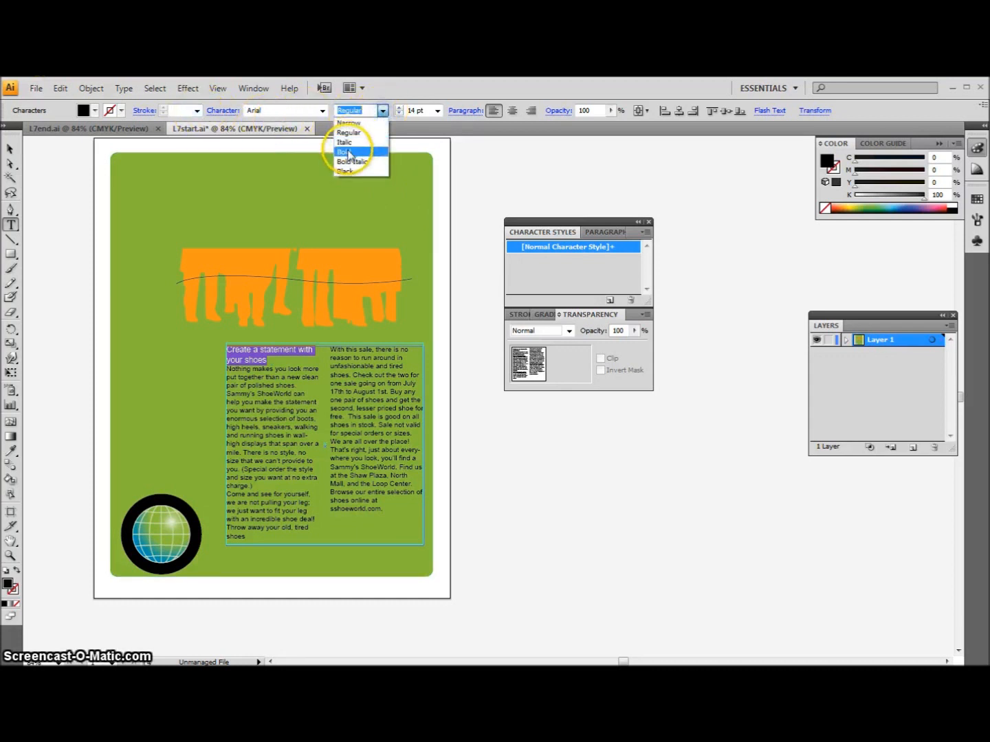
left_click(348, 152)
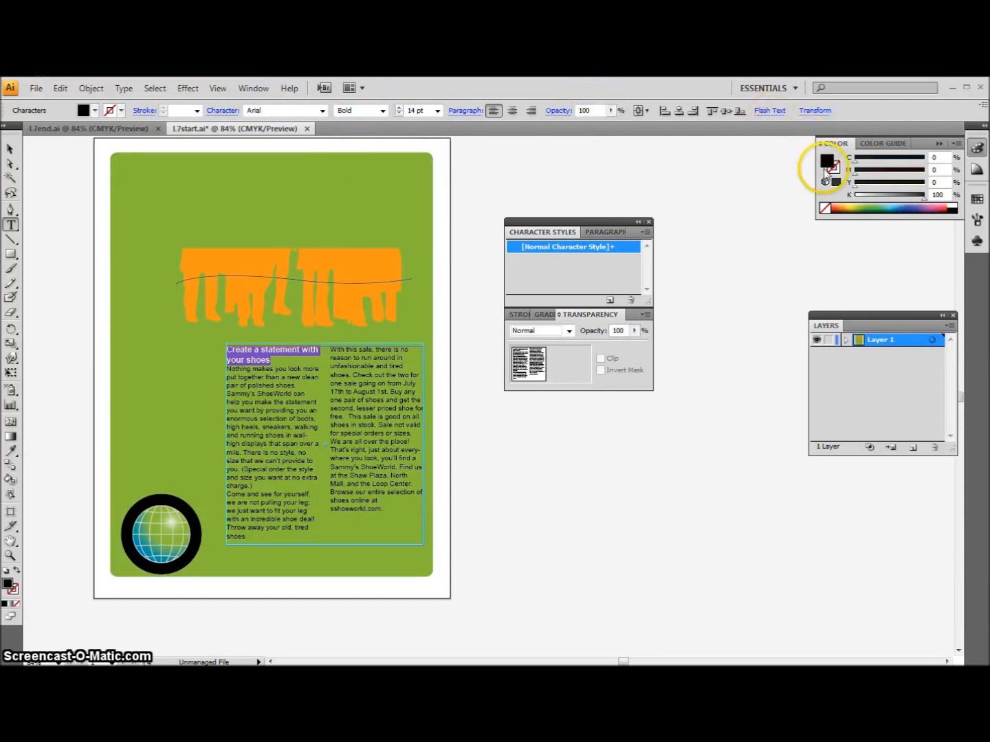
left_click(954, 204)
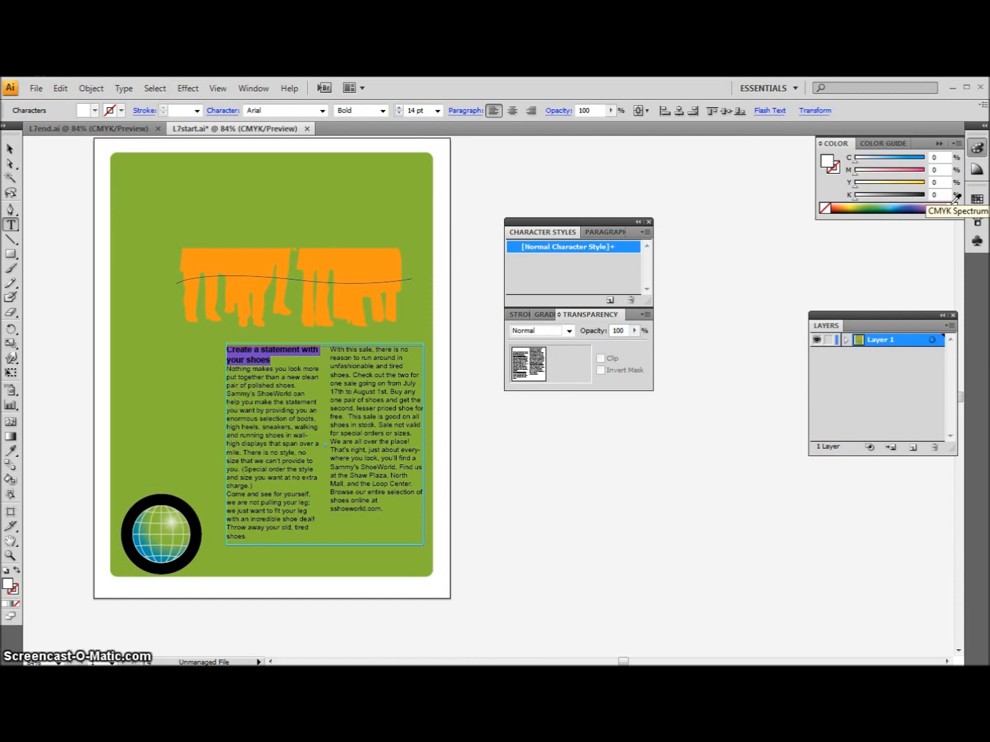
left_click(924, 208)
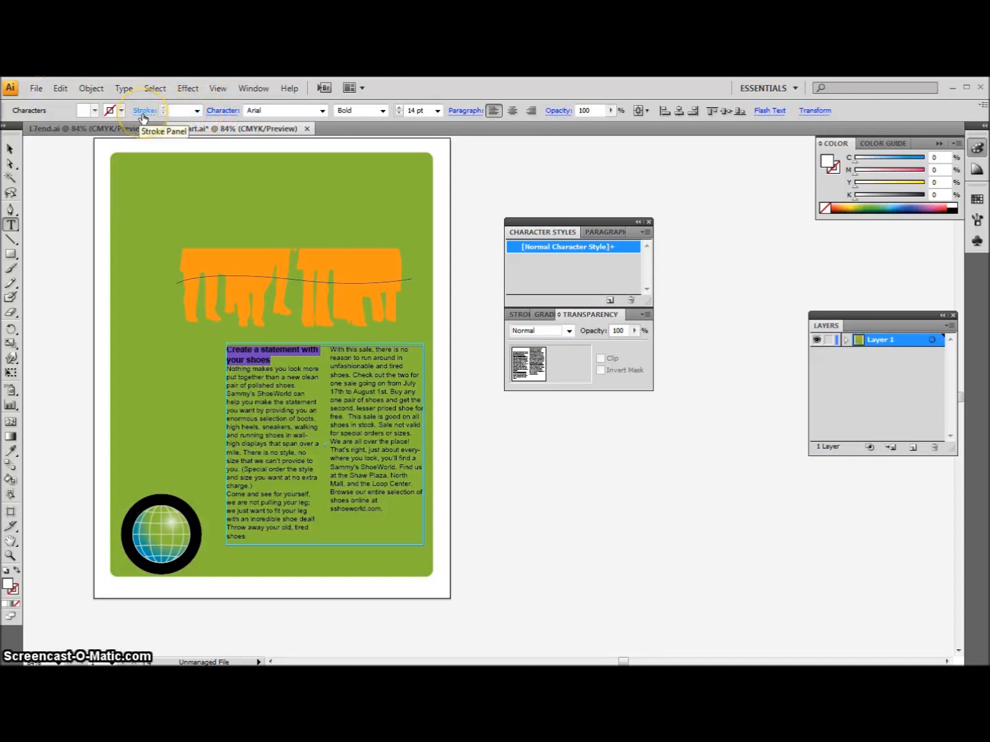
left_click(225, 111)
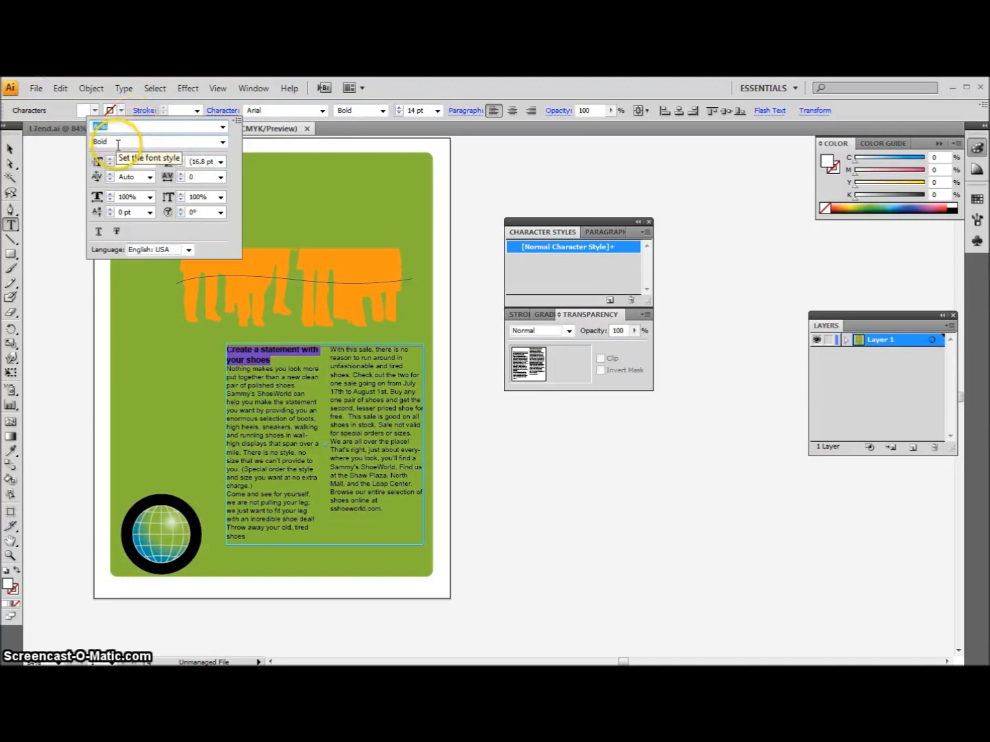
left_click(221, 142)
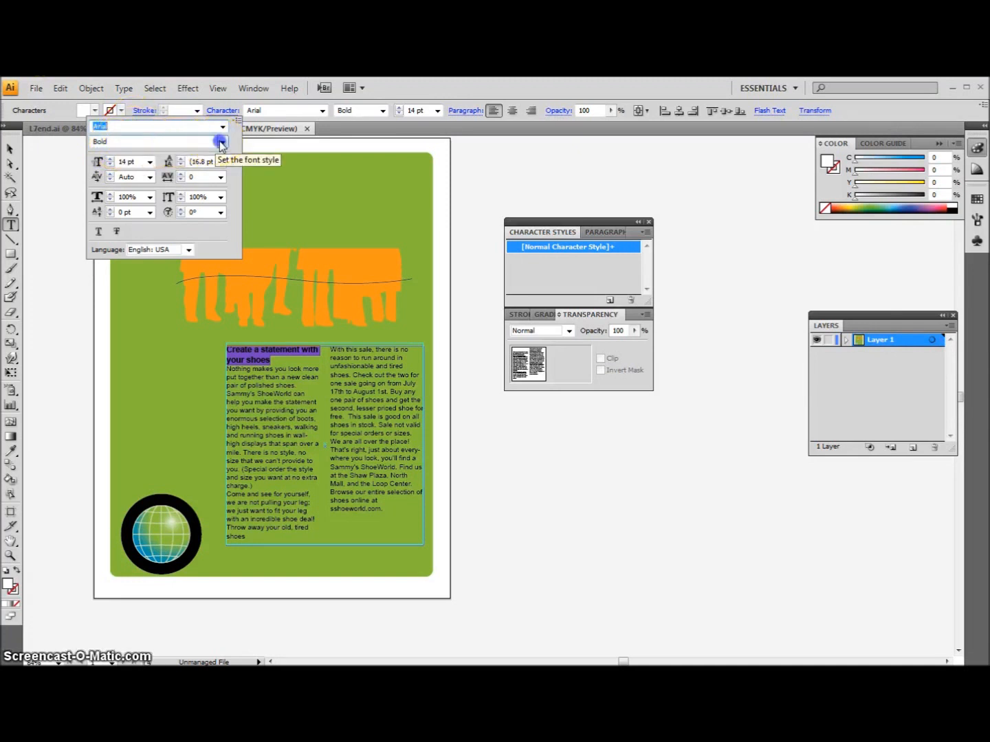
left_click(221, 142)
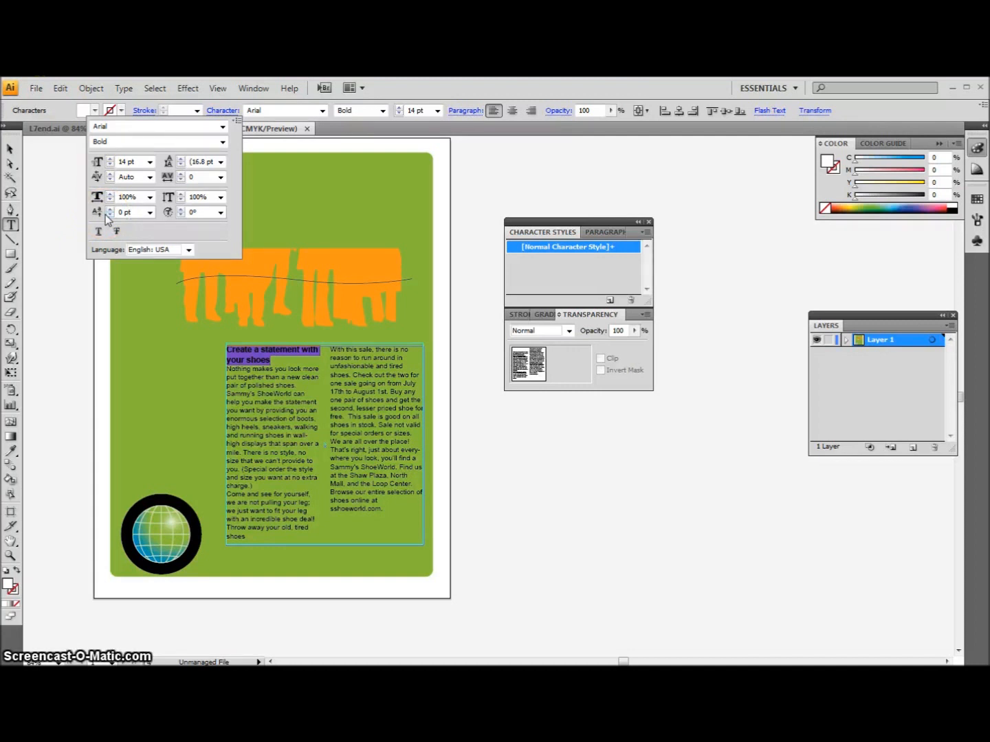
left_click(184, 213)
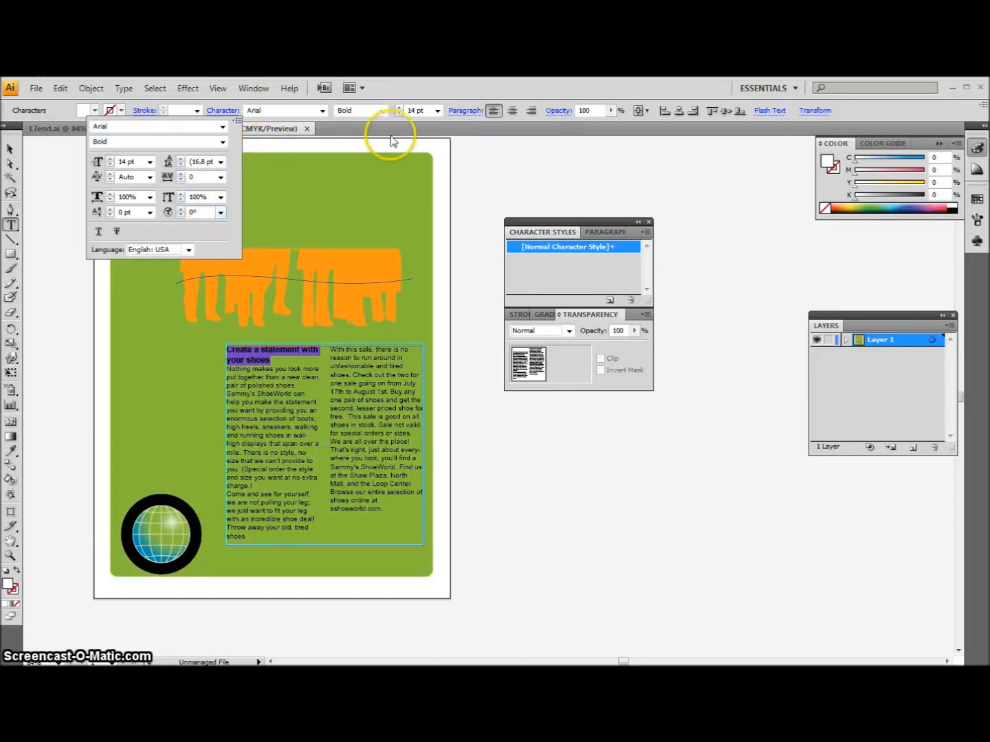
Step: Set the space before the opening heading's paragraph to 6 pt
left_click(474, 111)
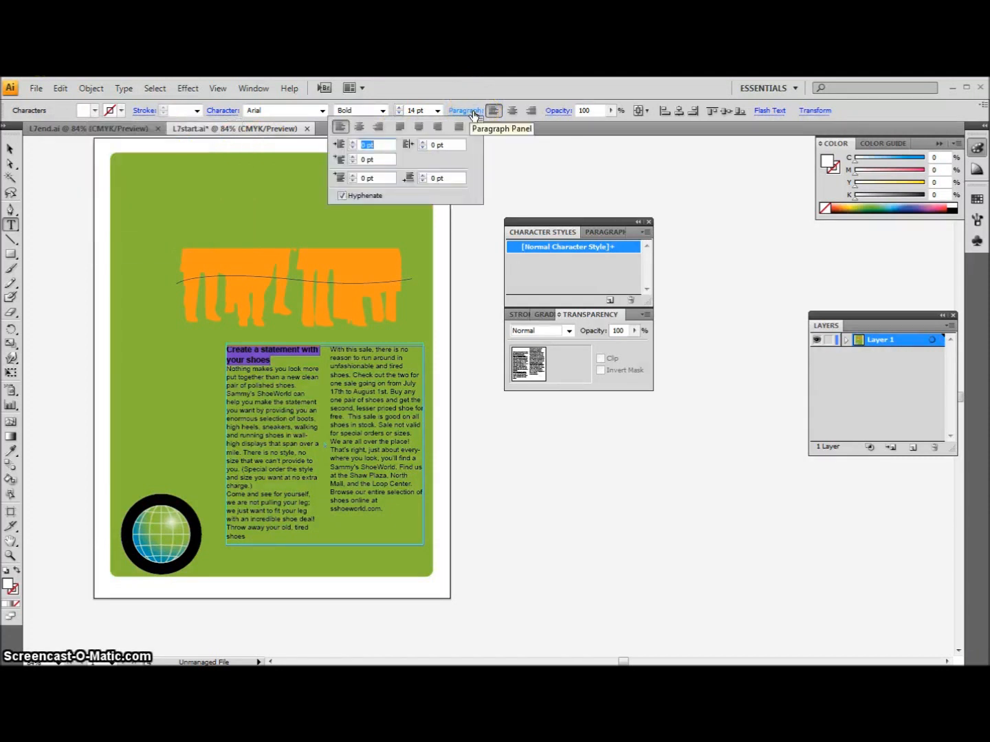
left_click(353, 176)
left_click(353, 177)
left_click(353, 177)
left_click(352, 176)
left_click(352, 176)
left_click(352, 177)
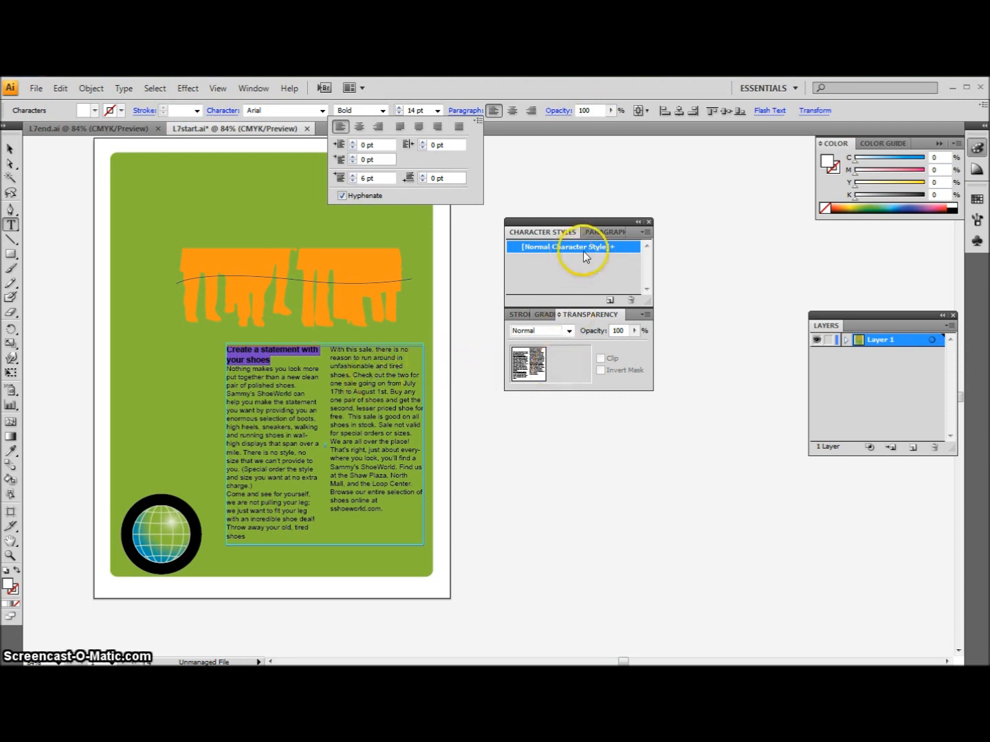
Step: Create a new paragraph style from the formatted opening heading, name it "Subhead", and apply it to the heading
left_click(593, 231)
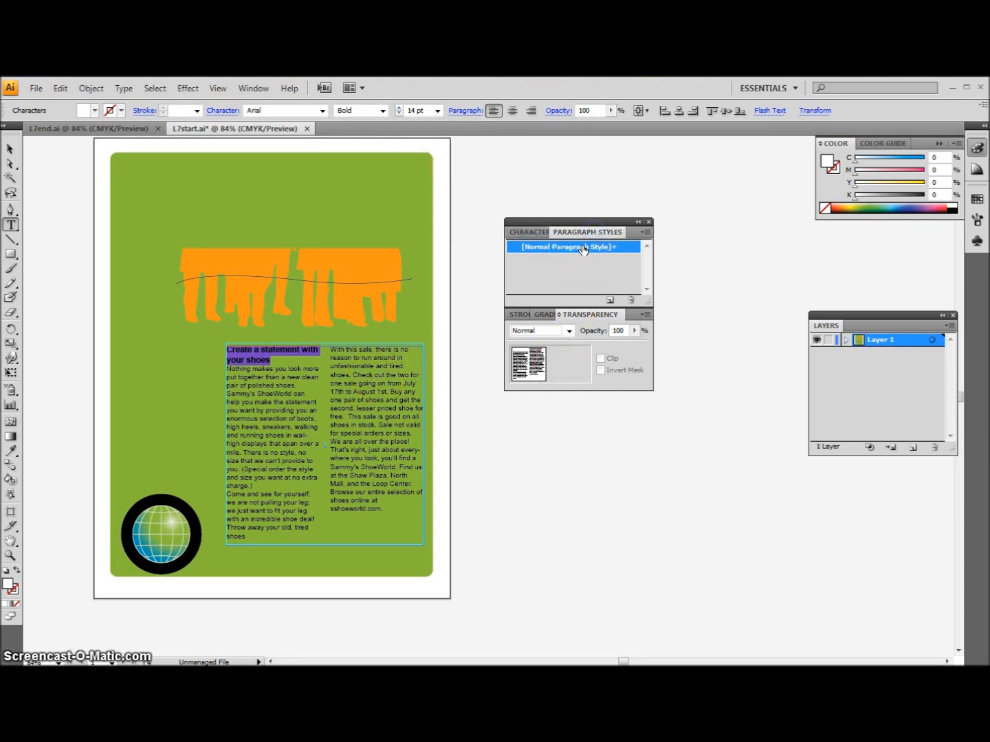
left_click(584, 252)
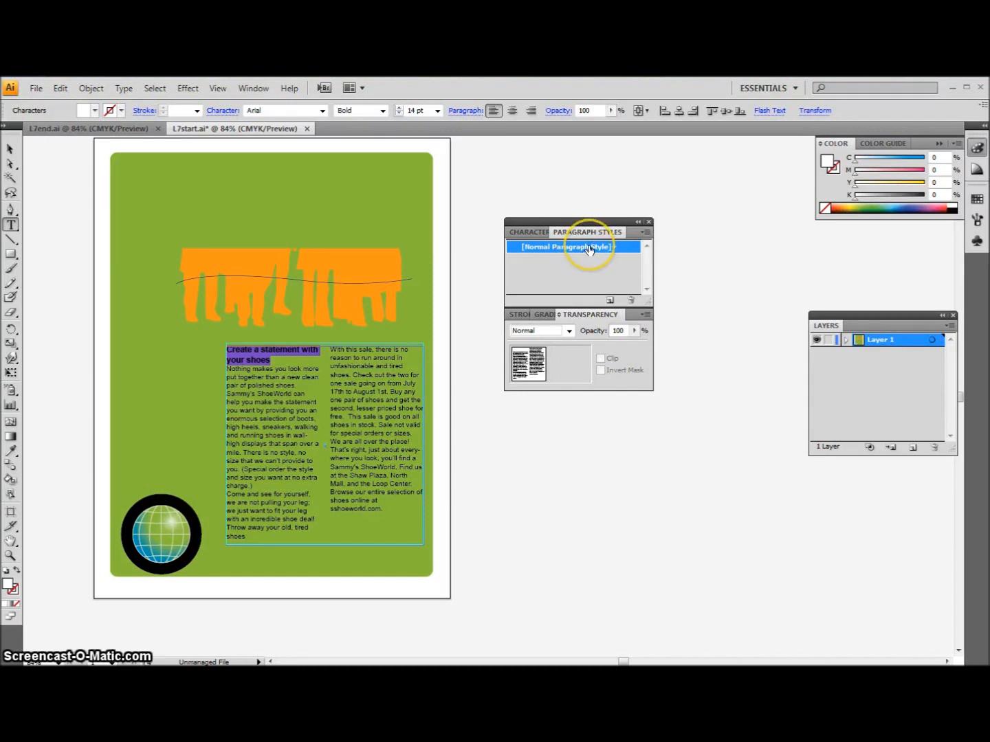
left_click_drag(589, 251, 611, 306)
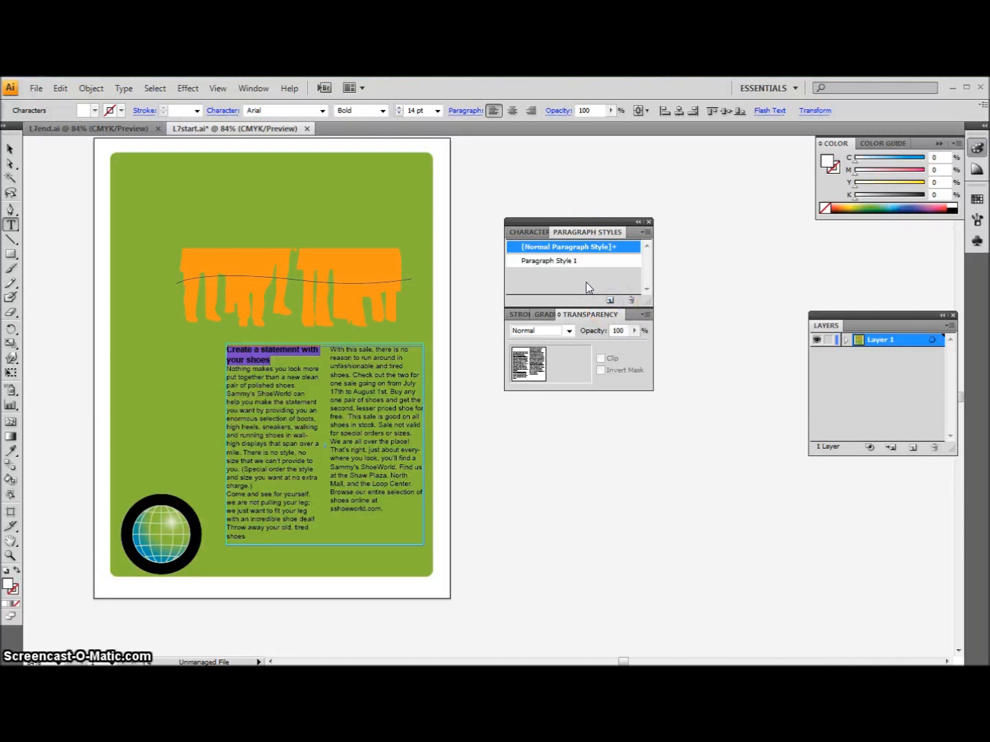
left_click(577, 262)
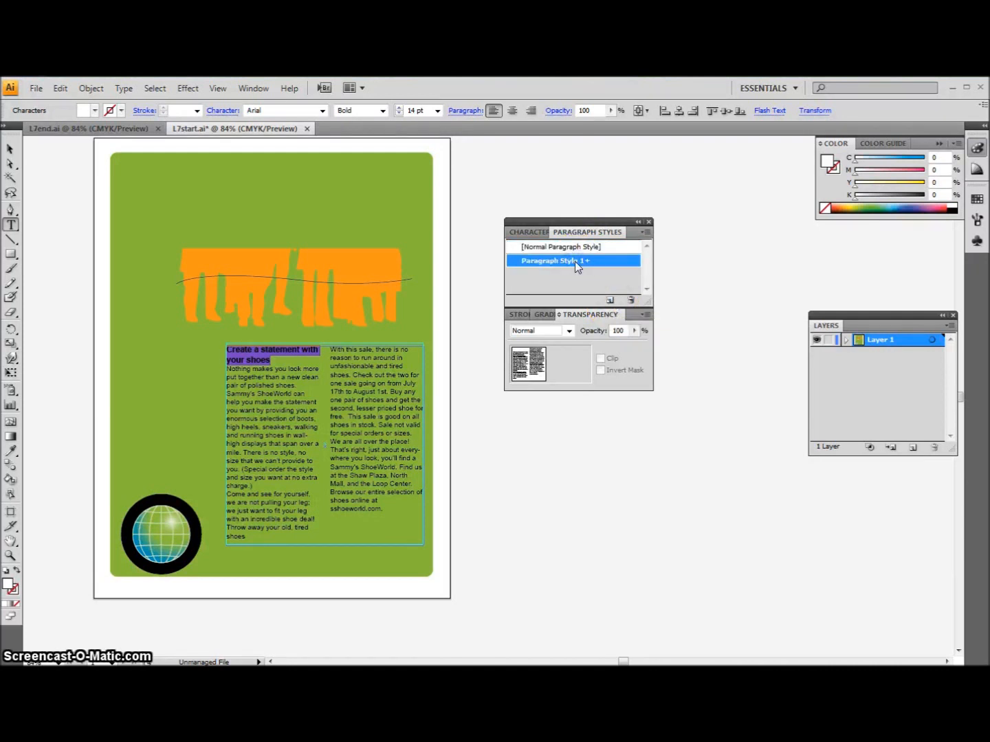
double_click(574, 261)
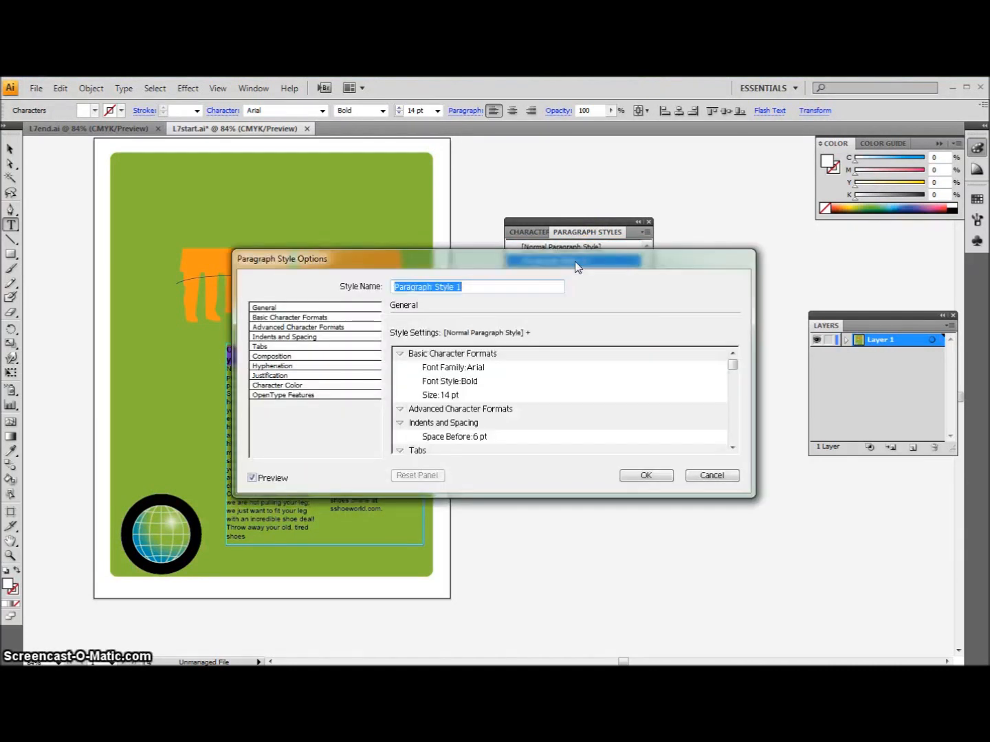
type("Subhea")
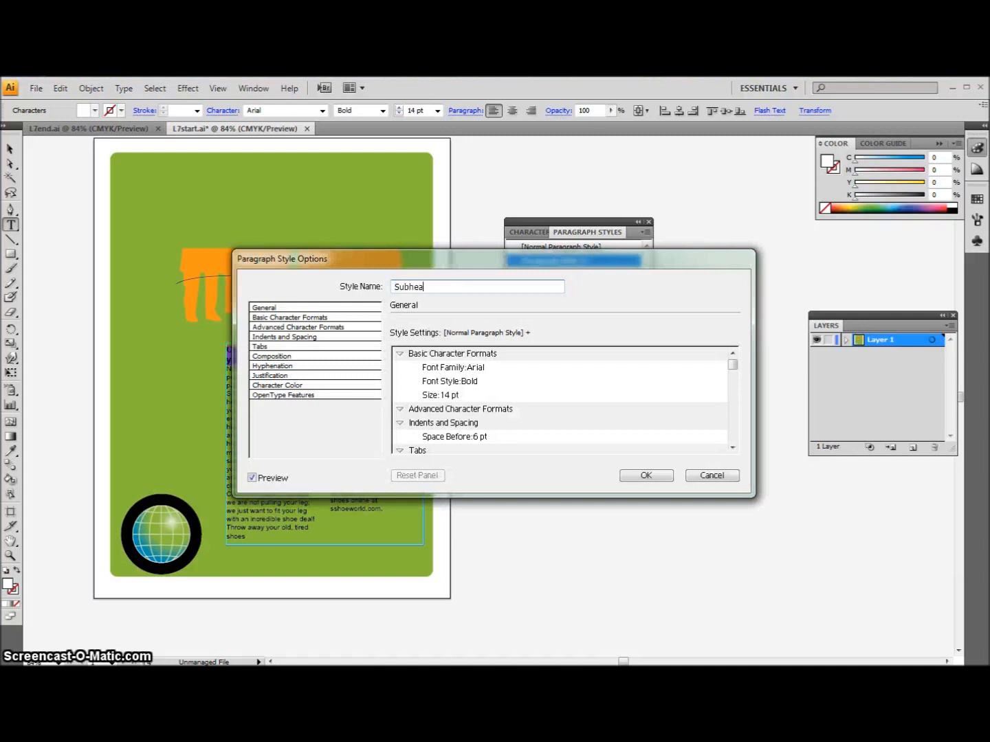
type("d")
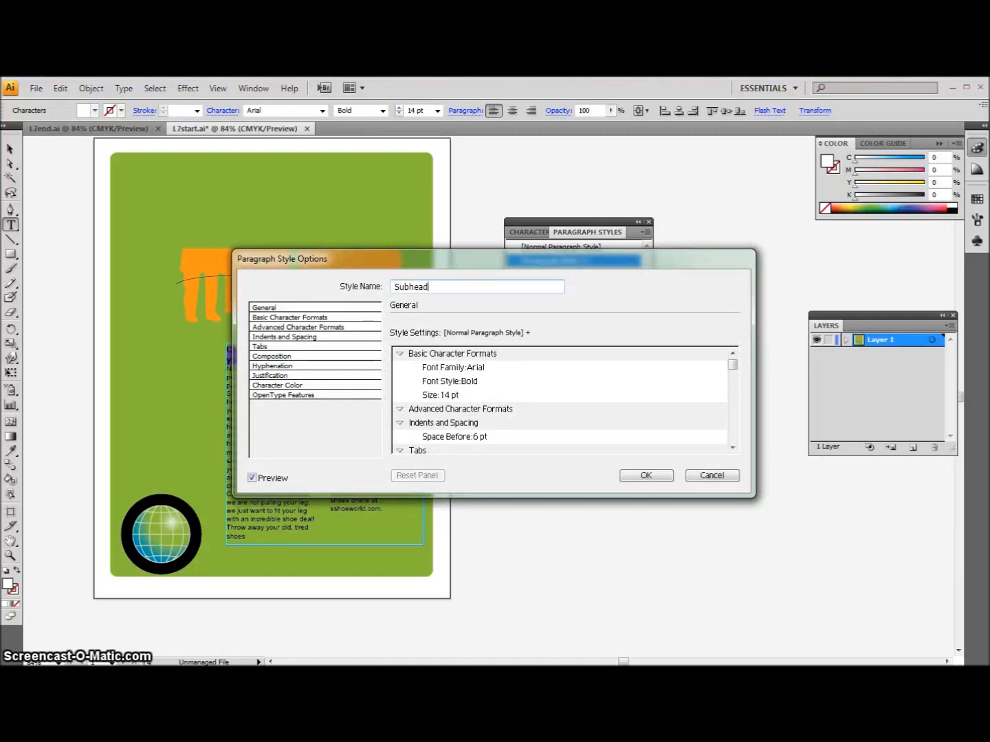
left_click(656, 476)
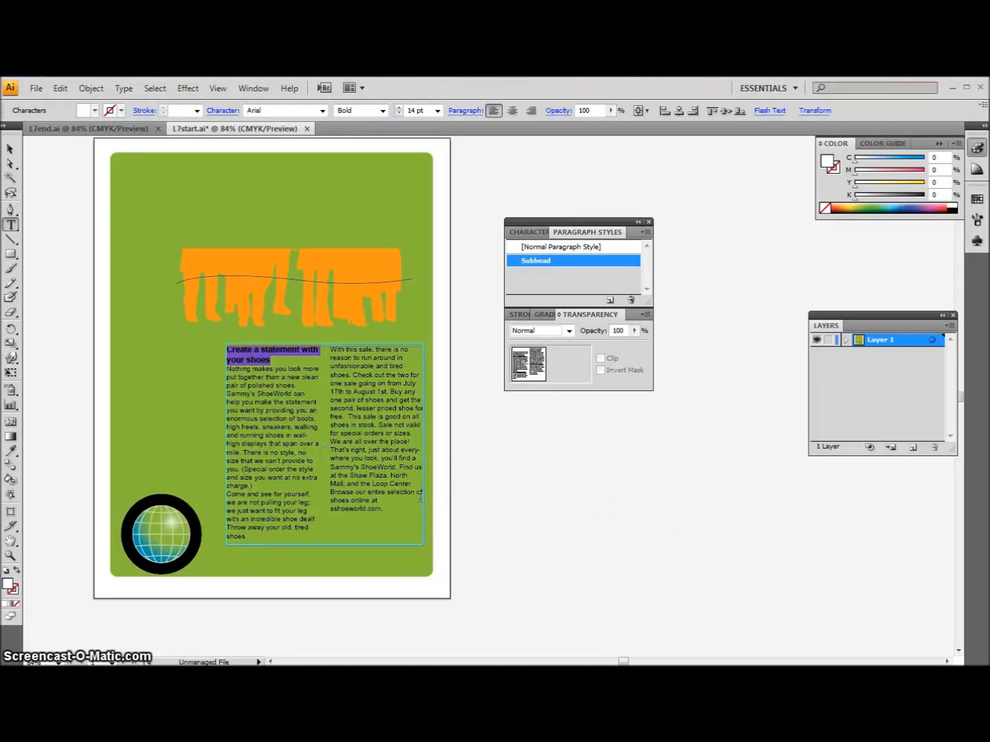
key("ctrl+plus")
key("ctrl+plus")
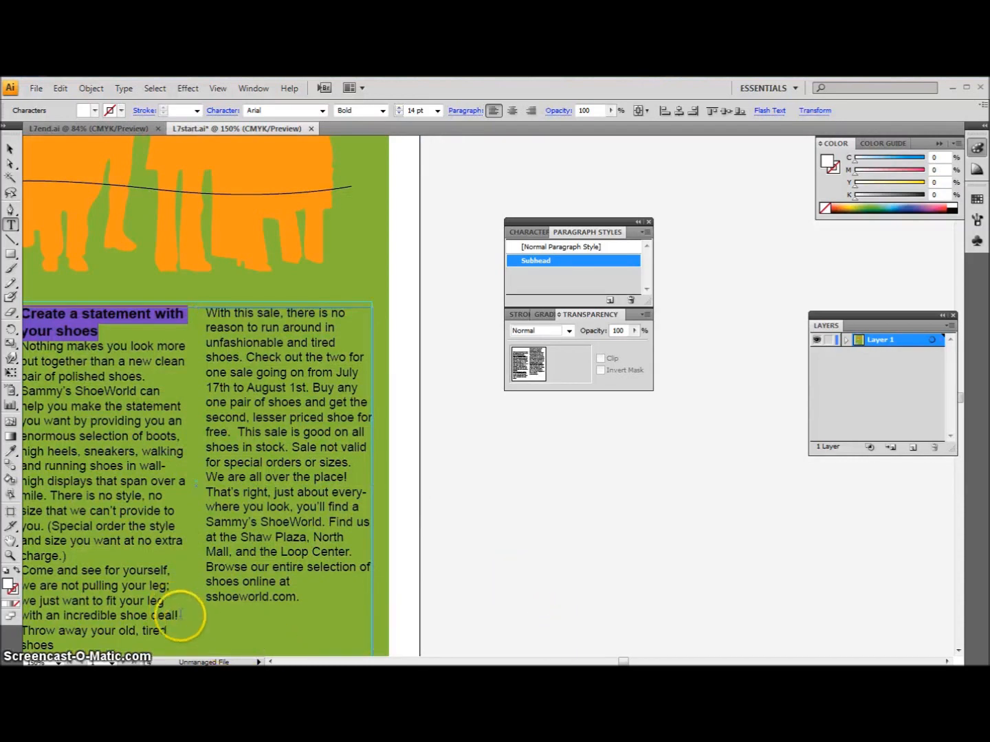
key("BackSpace")
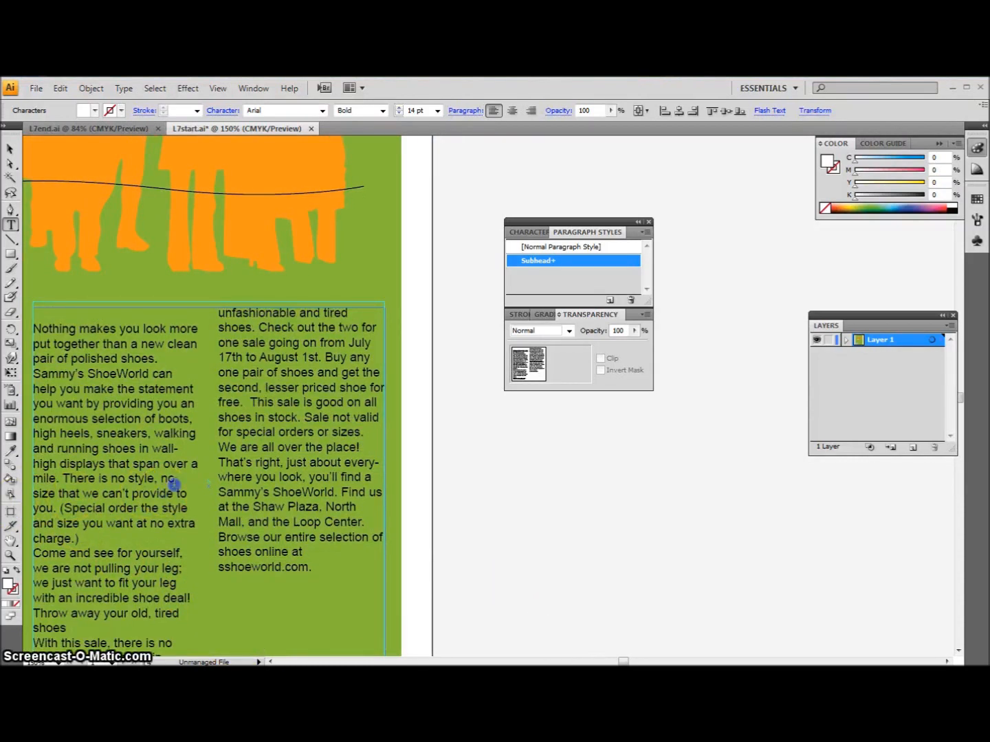
left_click_drag(172, 492, 32, 479)
key("BackSpace")
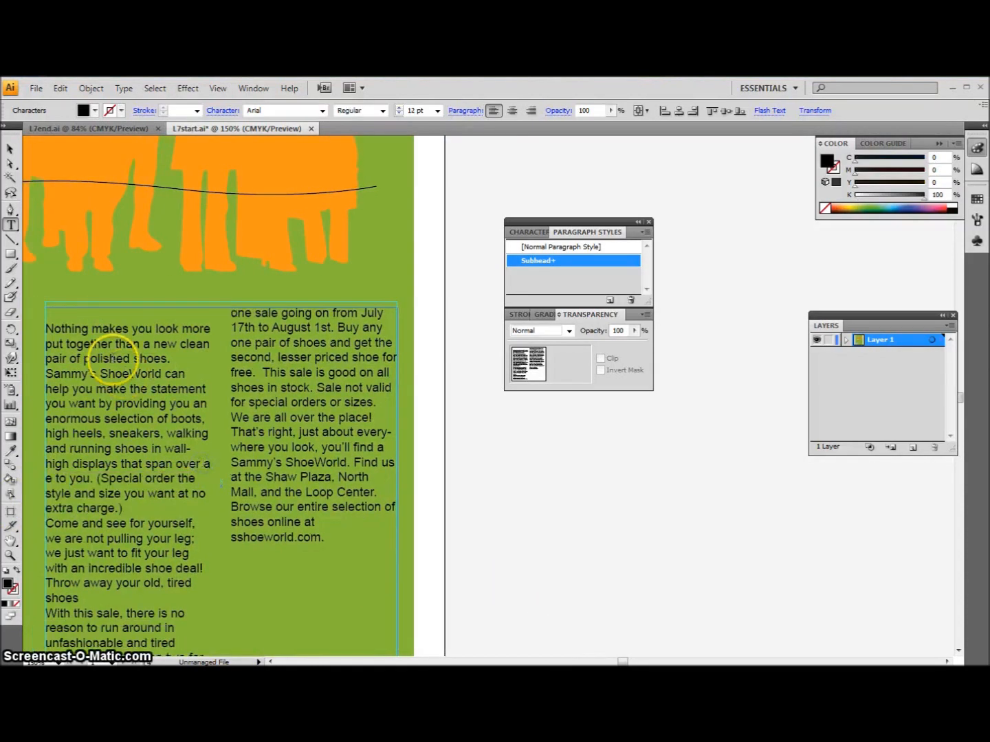
left_click(60, 88)
left_click(43, 105)
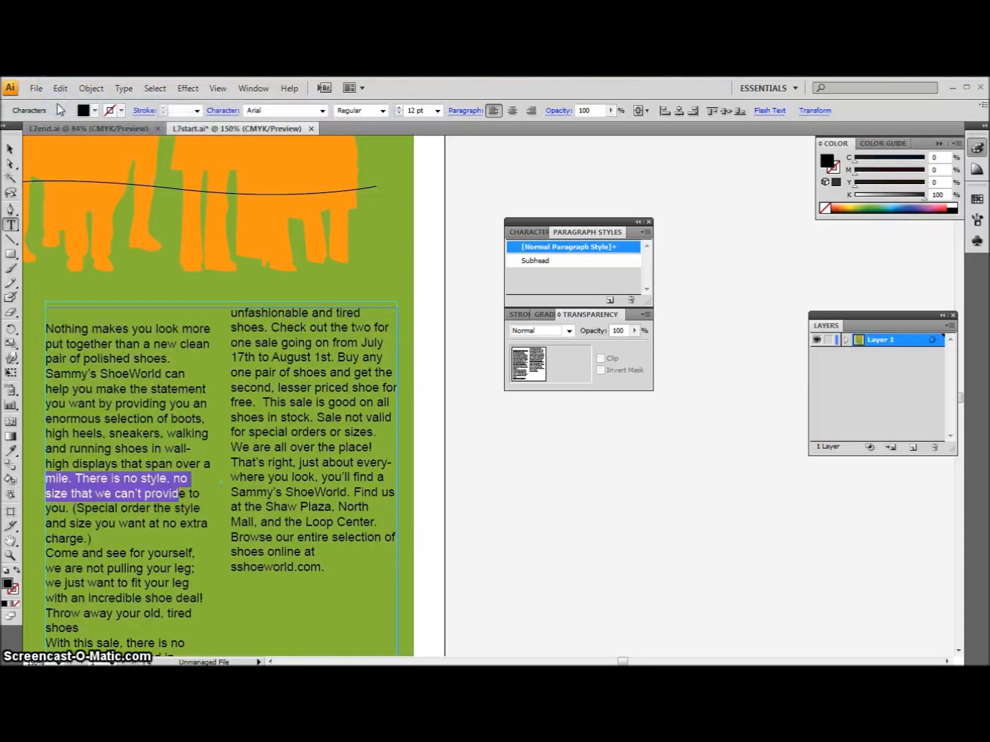
left_click(61, 89)
left_click(57, 103)
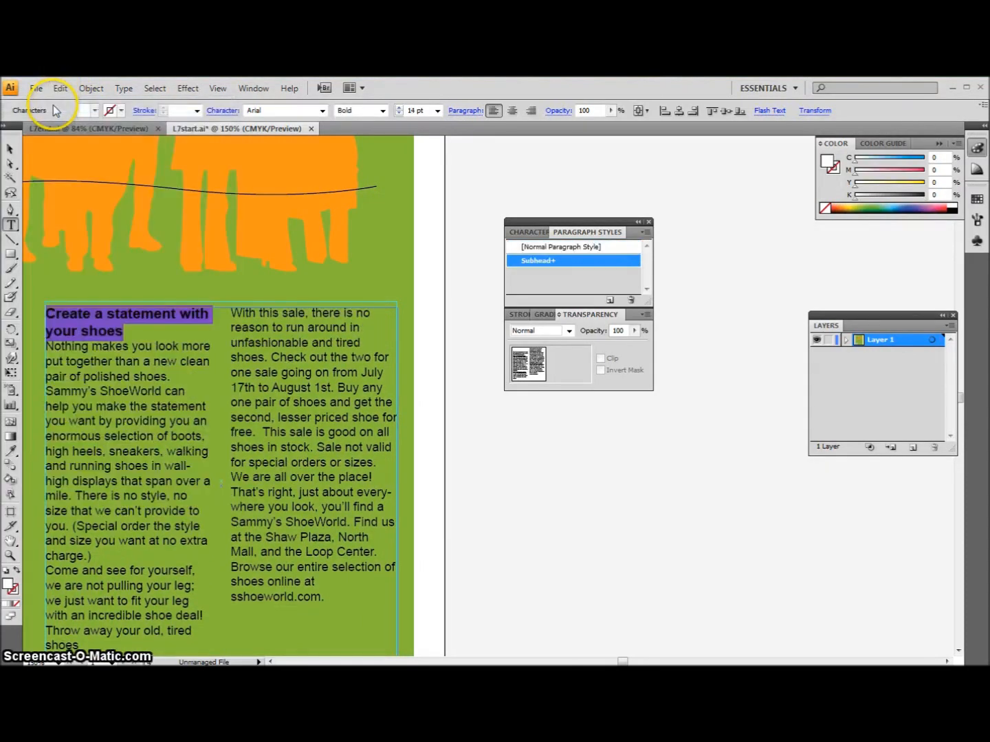
left_click(172, 356)
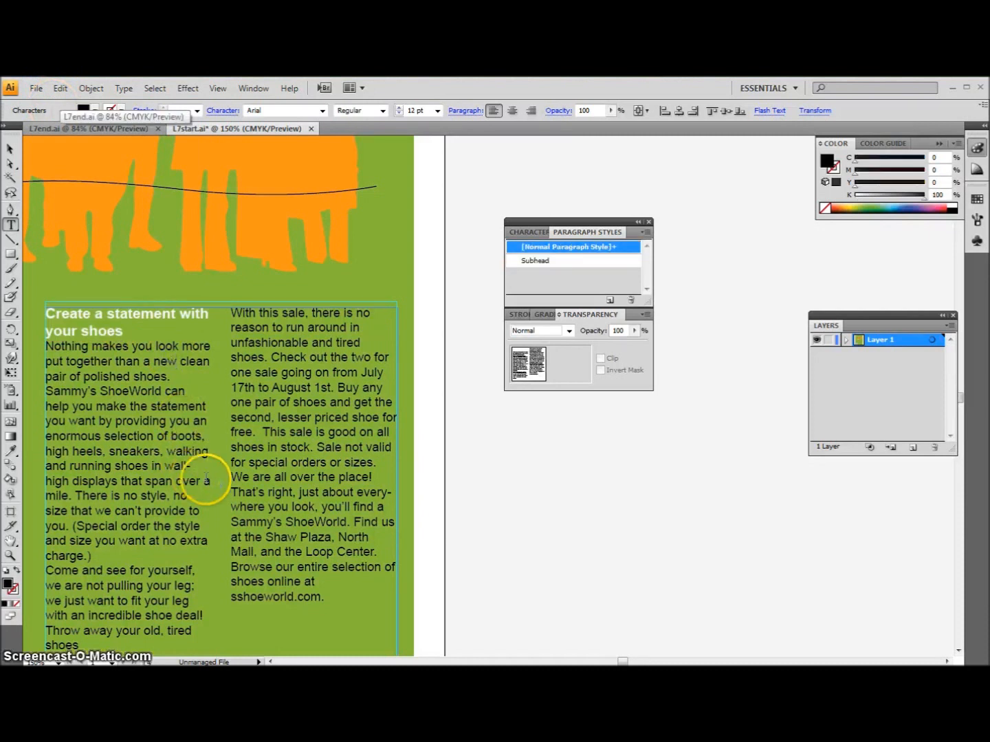
left_click_drag(204, 481, 227, 467)
left_click_drag(249, 519, 277, 493)
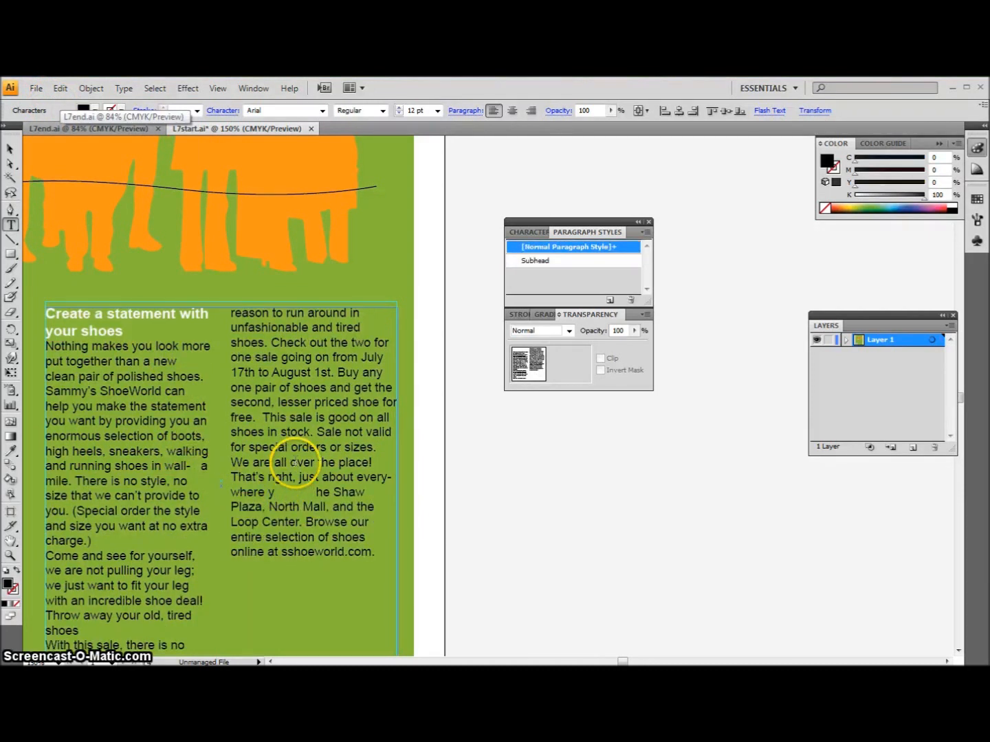
key("BackSpace")
key("BackSpace")
key("BackSpace")
key("BackSpace")
key("BackSpace")
key("BackSpace")
key("BackSpace")
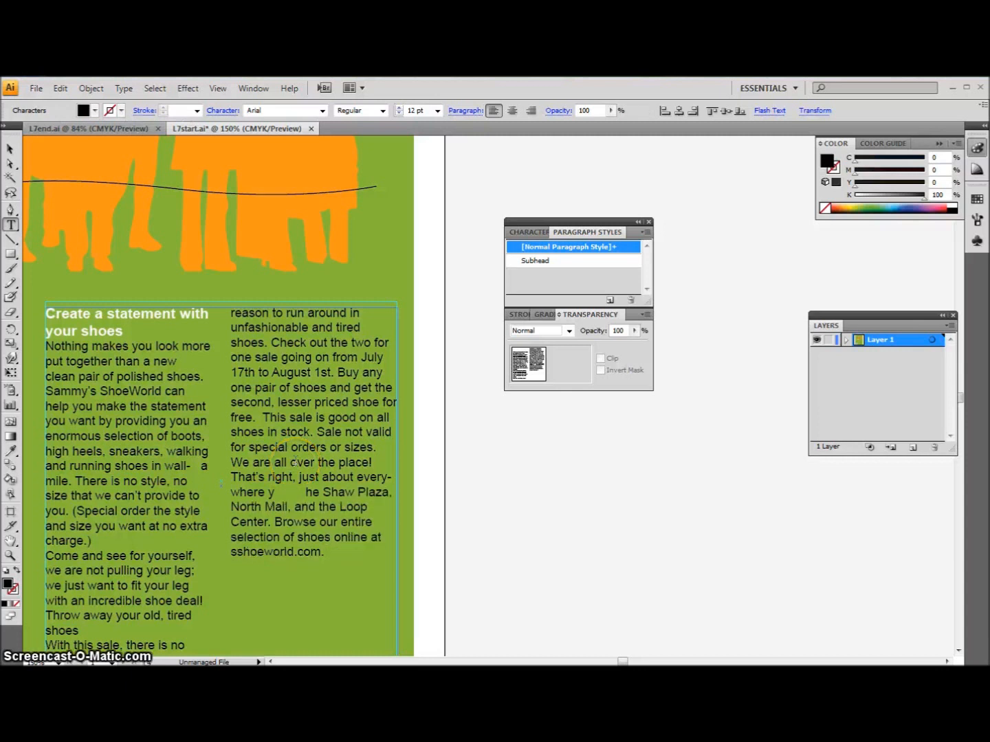
key("BackSpace")
key("BackSpace")
key("BackSpace")
key("BackSpace")
key("BackSpace")
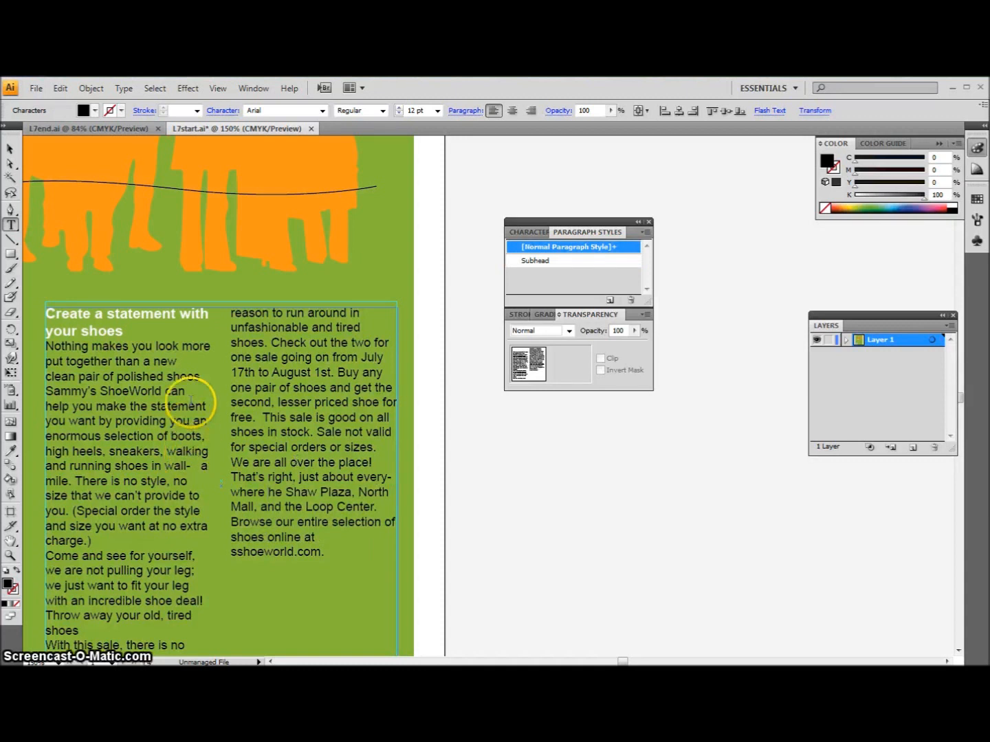
left_click_drag(217, 553, 233, 579)
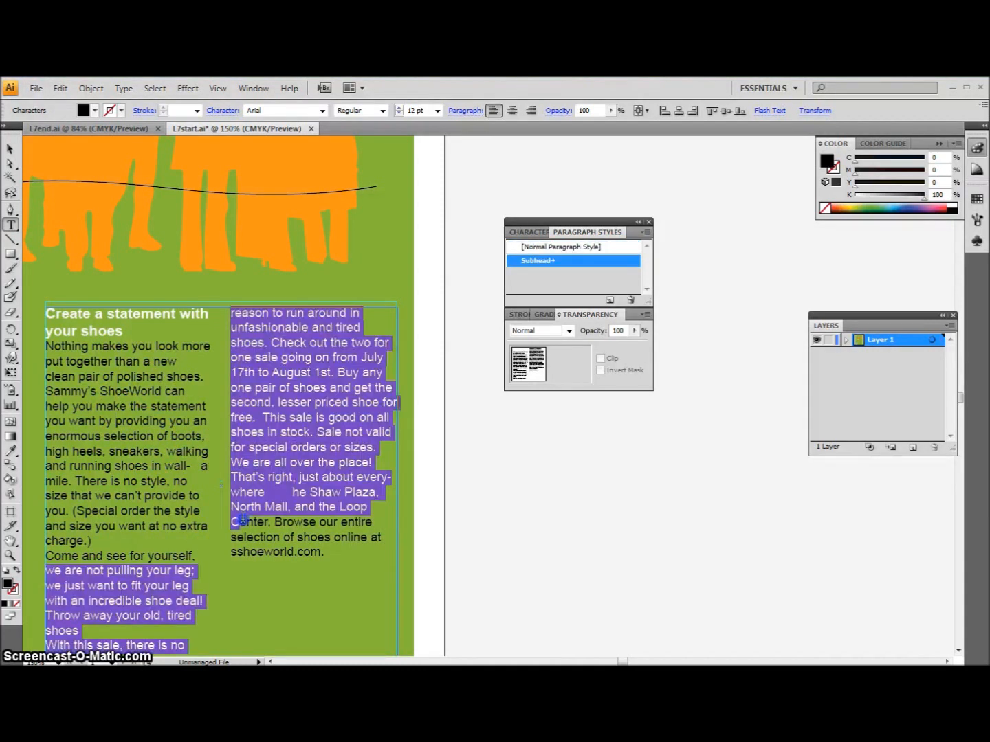
key("BackSpace")
left_click(60, 88)
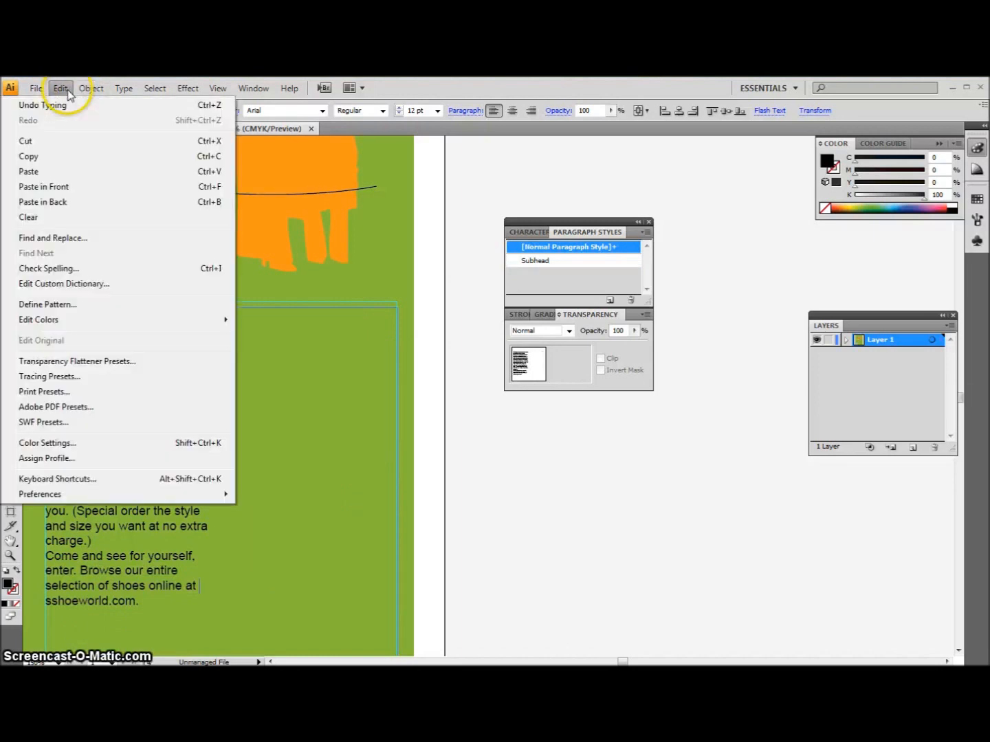
left_click(55, 105)
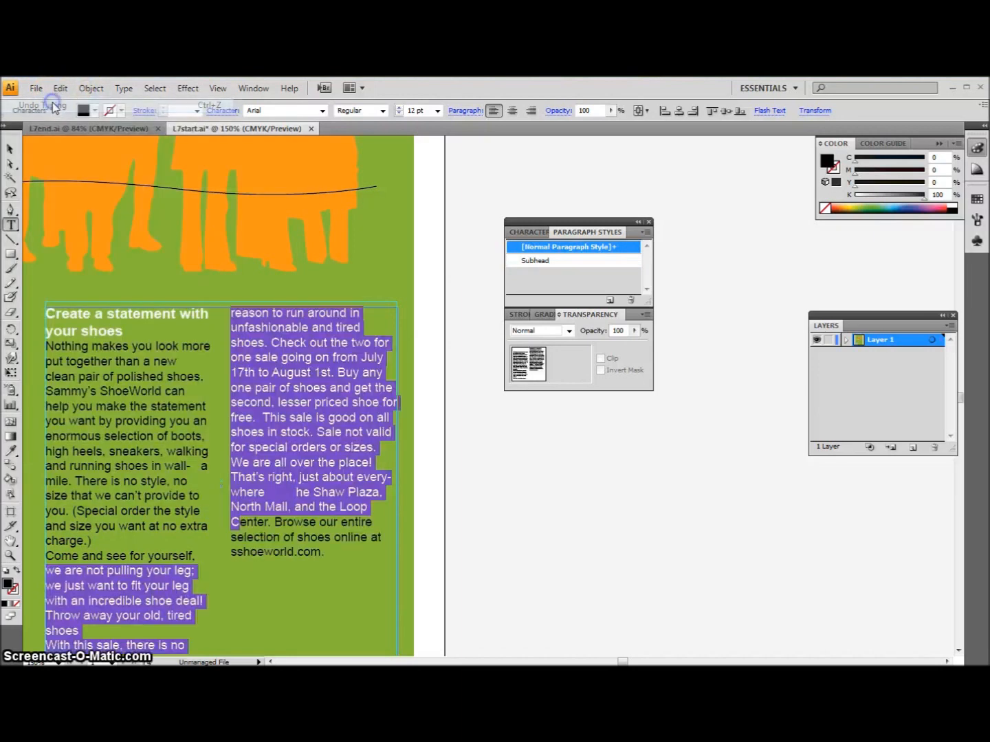
Step: Apply the Subhead paragraph style to the line "Throw away your old, tired shoes" in the first column
left_click(330, 604)
left_click(269, 661)
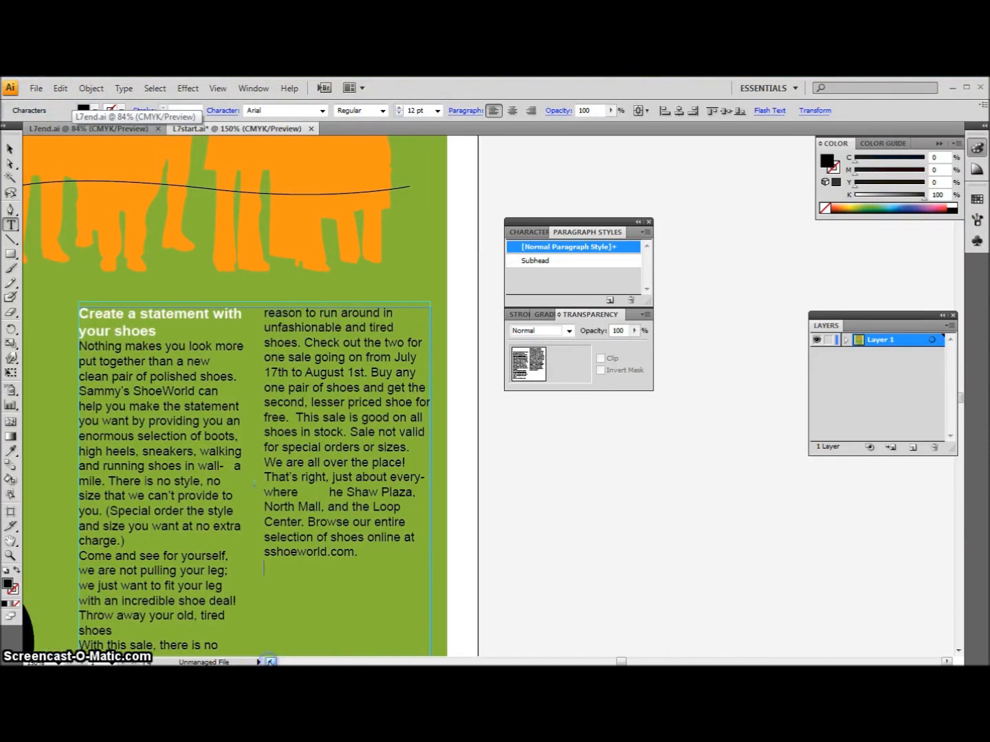
scroll(675, 602, "down", 1)
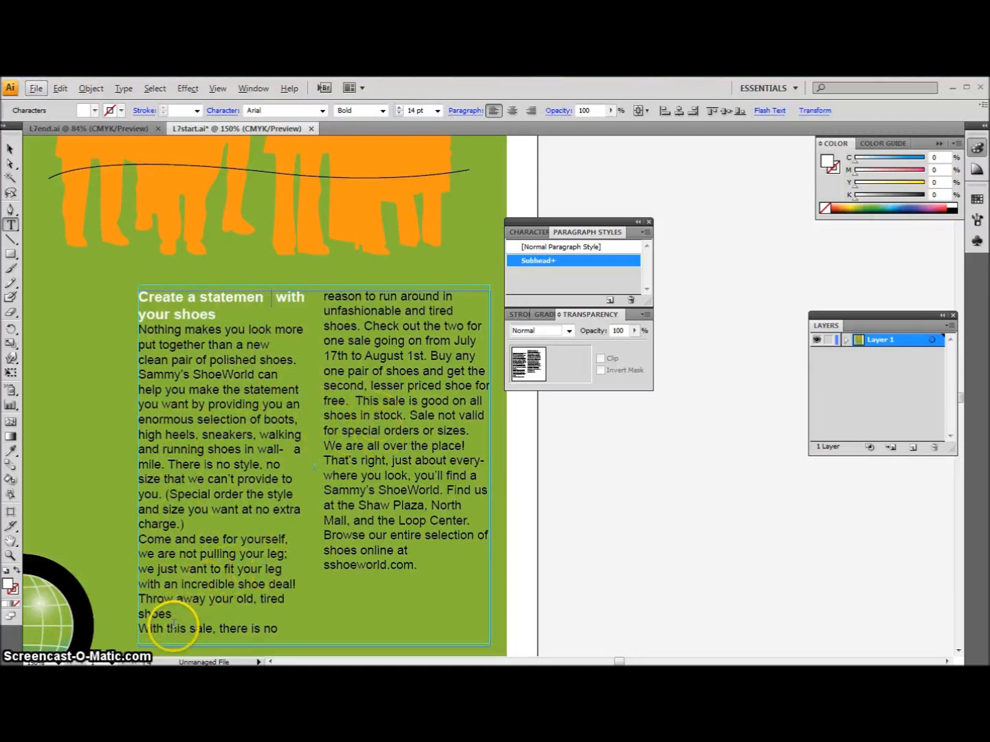
left_click_drag(171, 615, 140, 599)
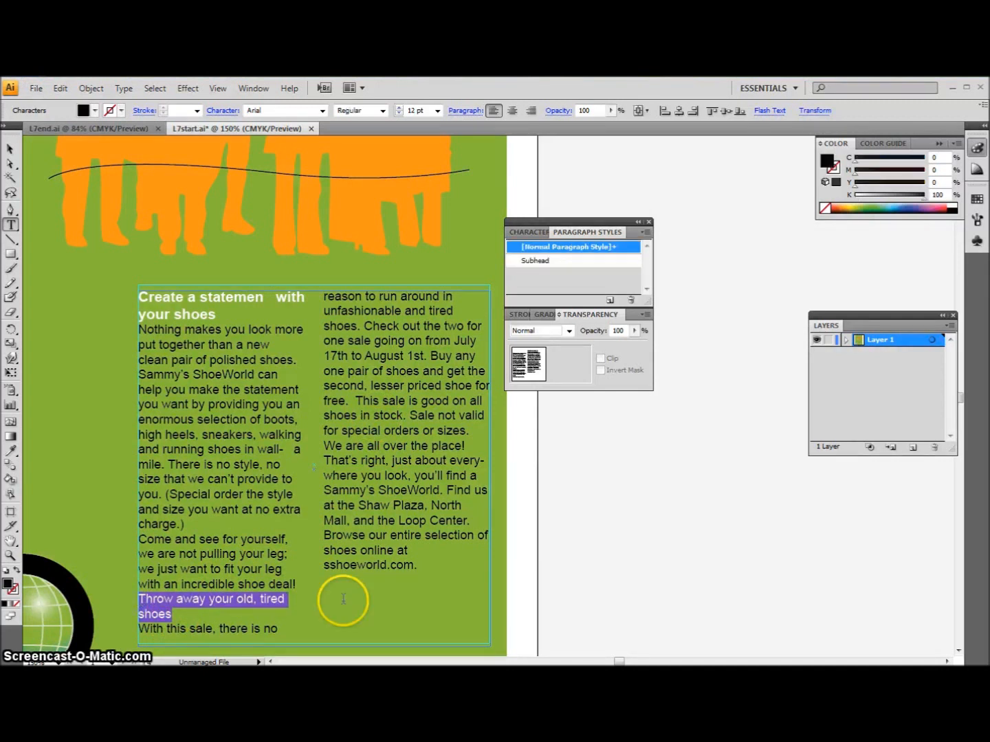
left_click(544, 261)
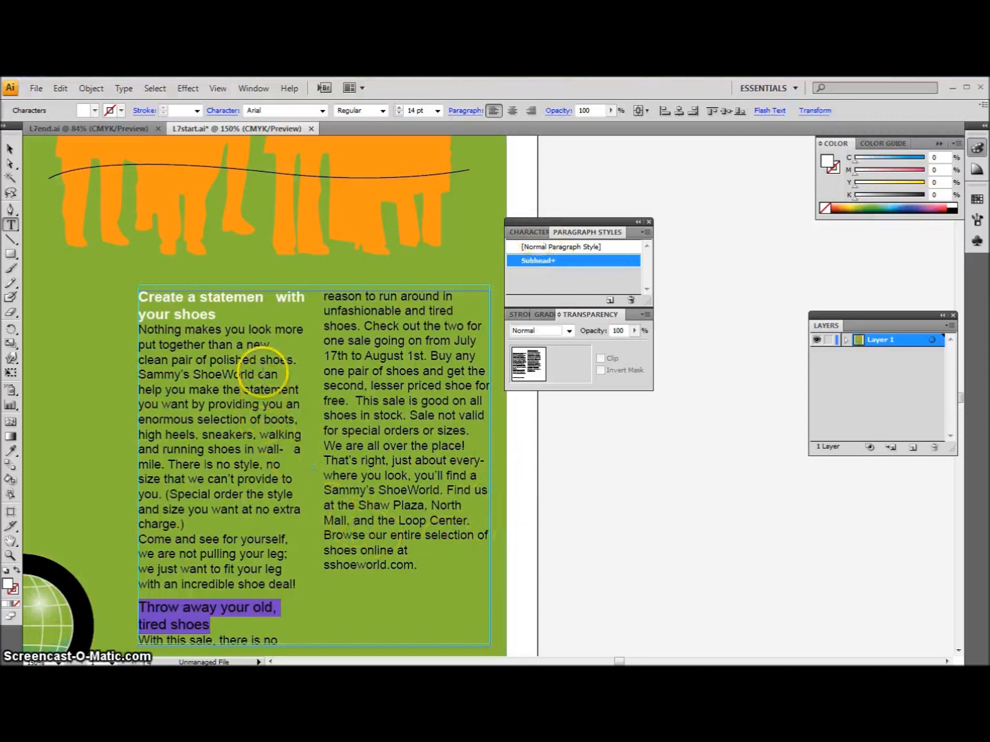
Step: Format the words "Sammy's ShoeWorld" in the first column's opening paragraph as Arial Bold with the Red swatch as fill
left_click_drag(258, 374, 136, 375)
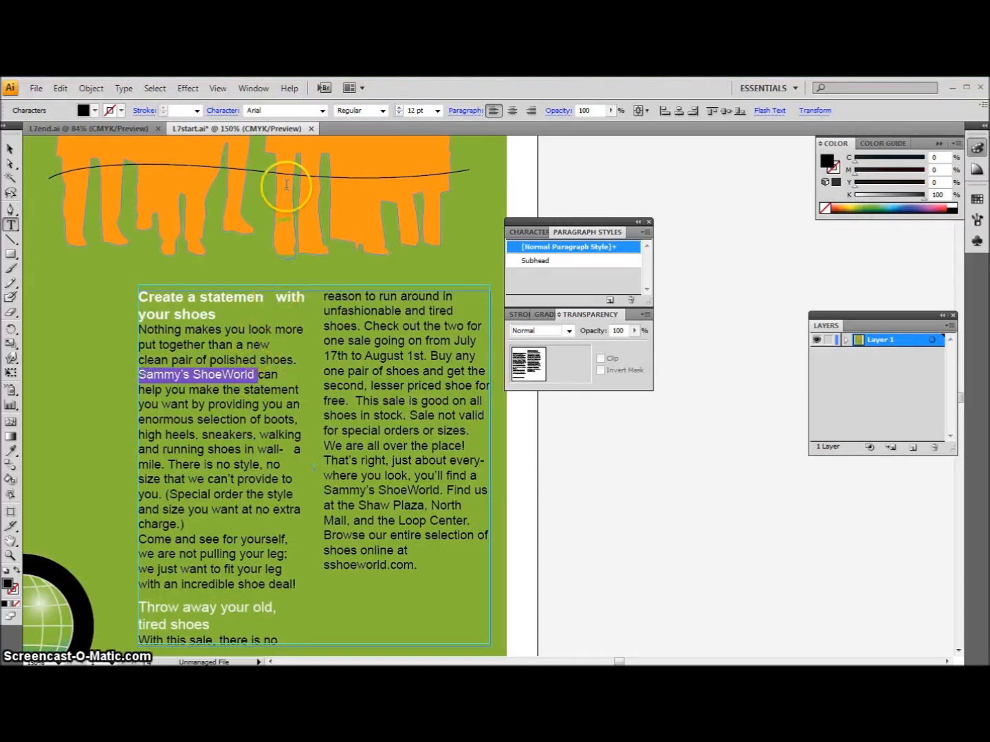
left_click(382, 111)
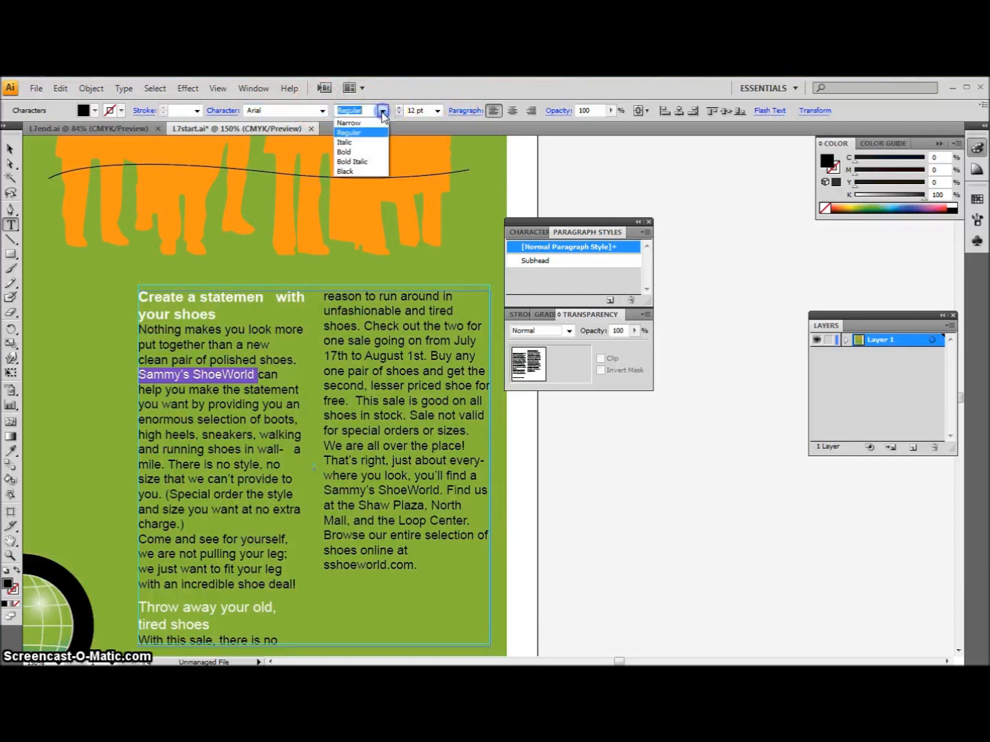
left_click(351, 162)
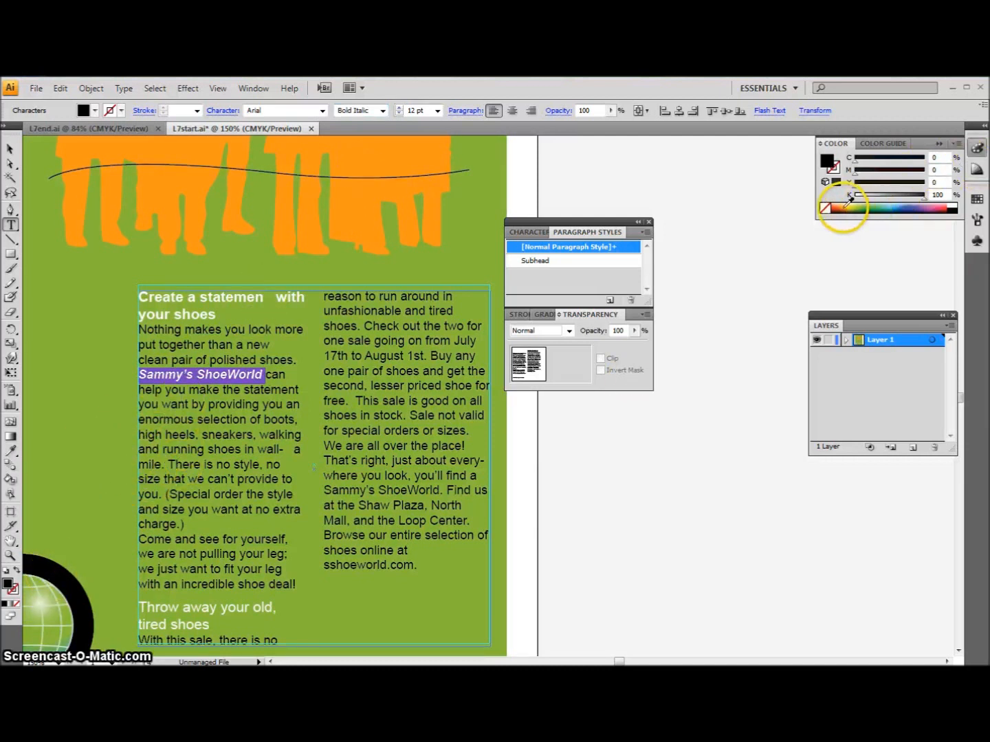
left_click(976, 199)
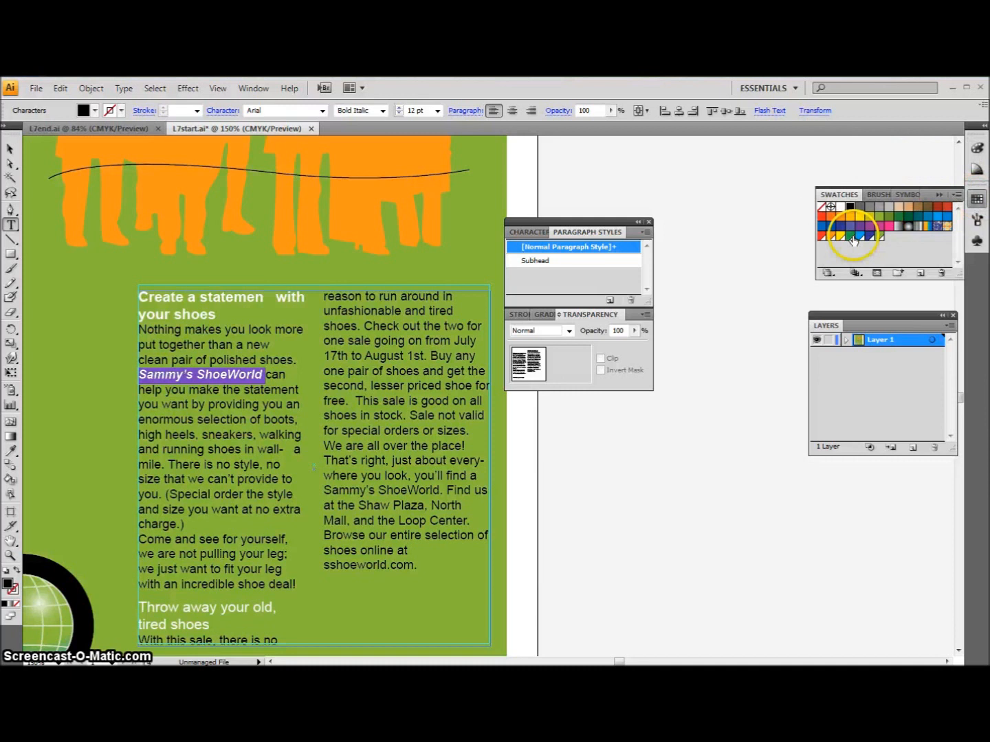
left_click(821, 217)
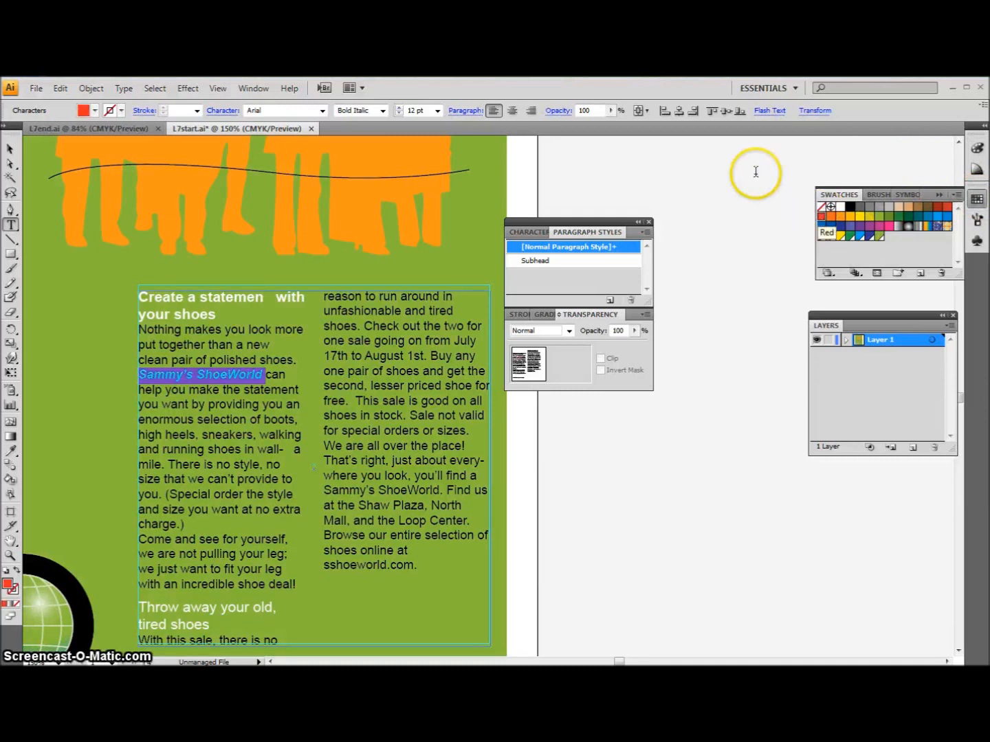
left_click(383, 111)
left_click(359, 151)
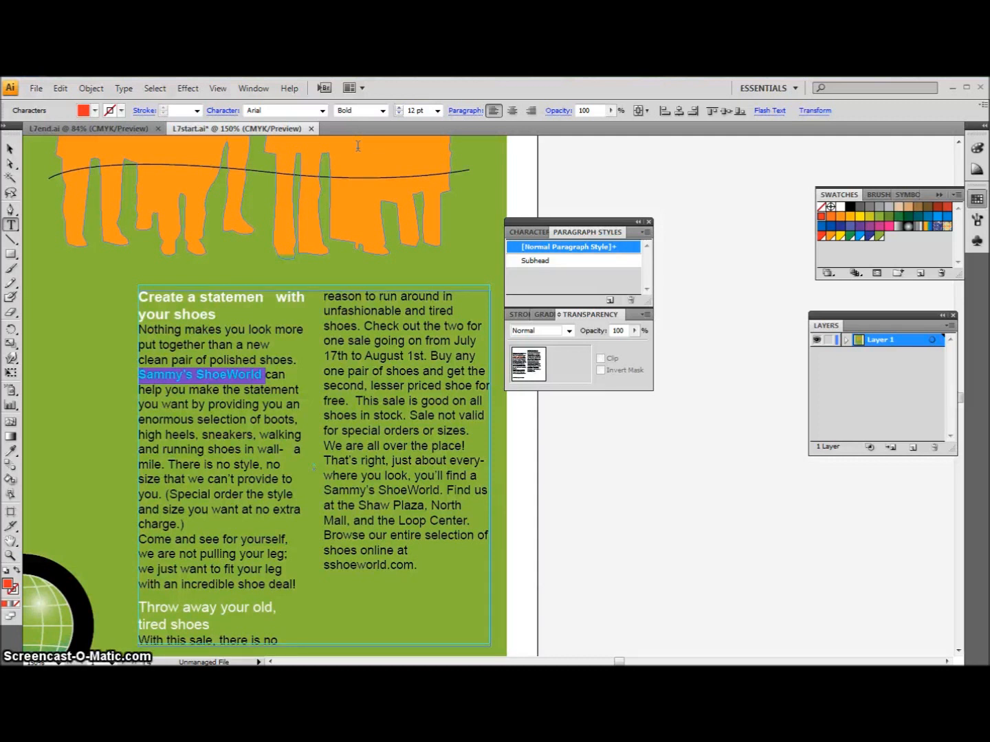
Step: Create a new character style from the formatted "Sammy's ShoeWorld" text and name it "Bold"
left_click(531, 232)
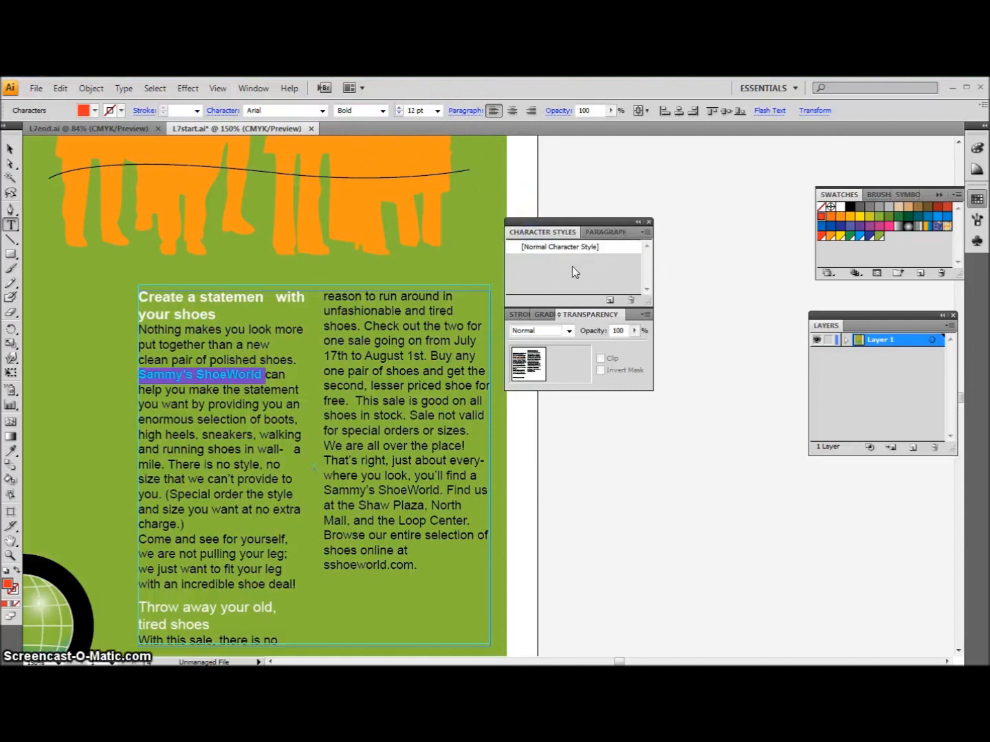
left_click(610, 303)
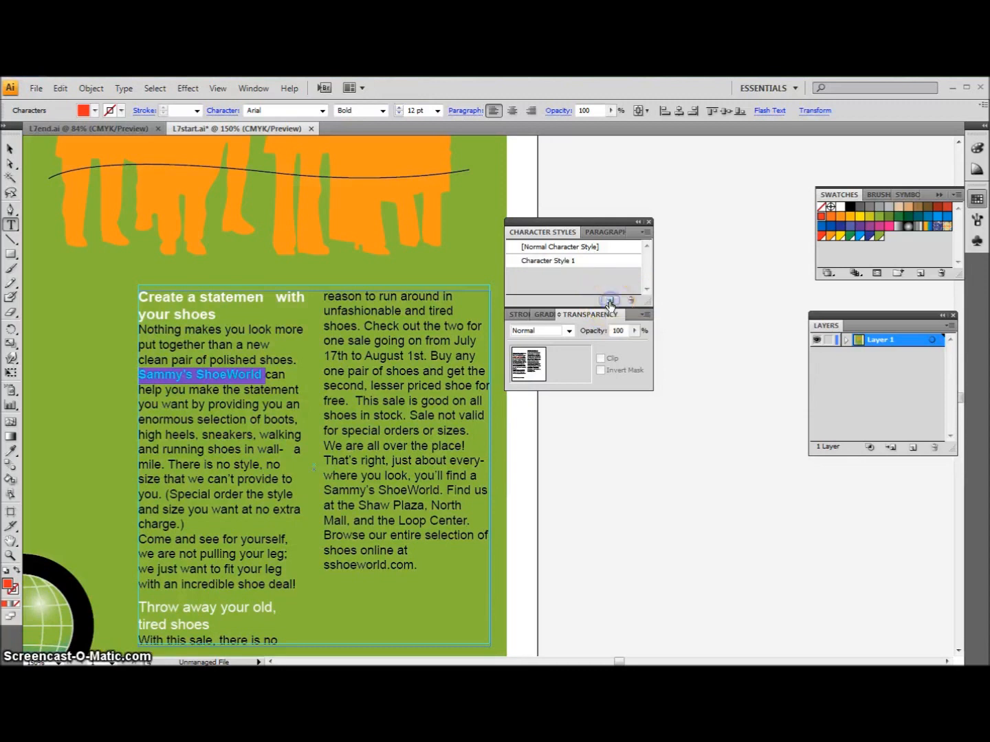
left_click(587, 265)
double_click(586, 264)
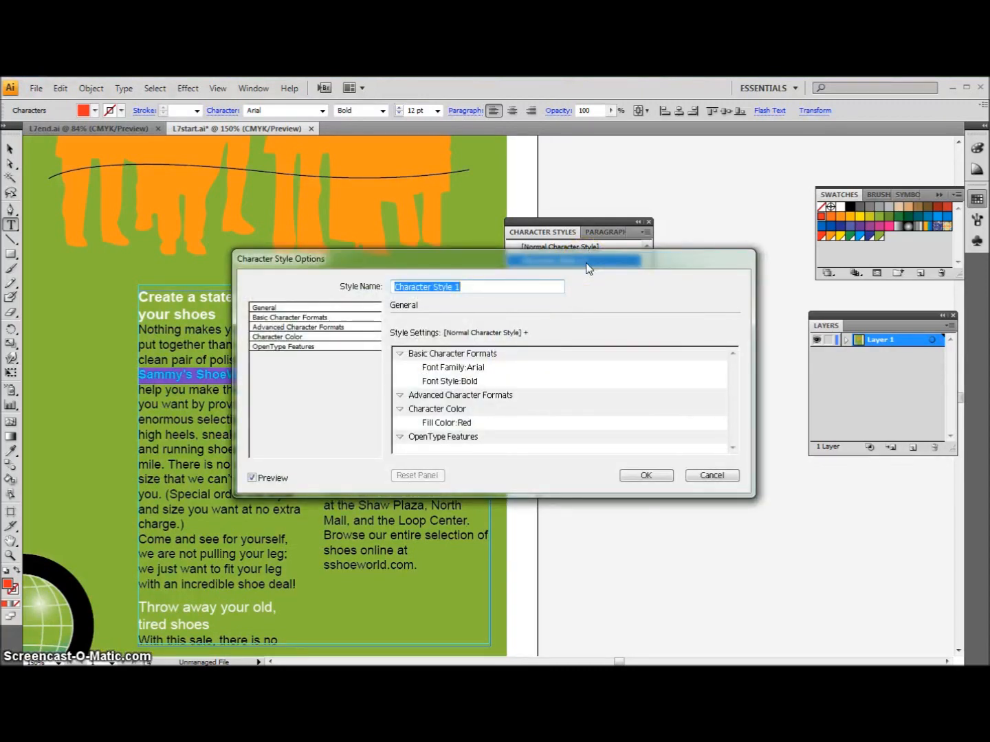
type("Bold")
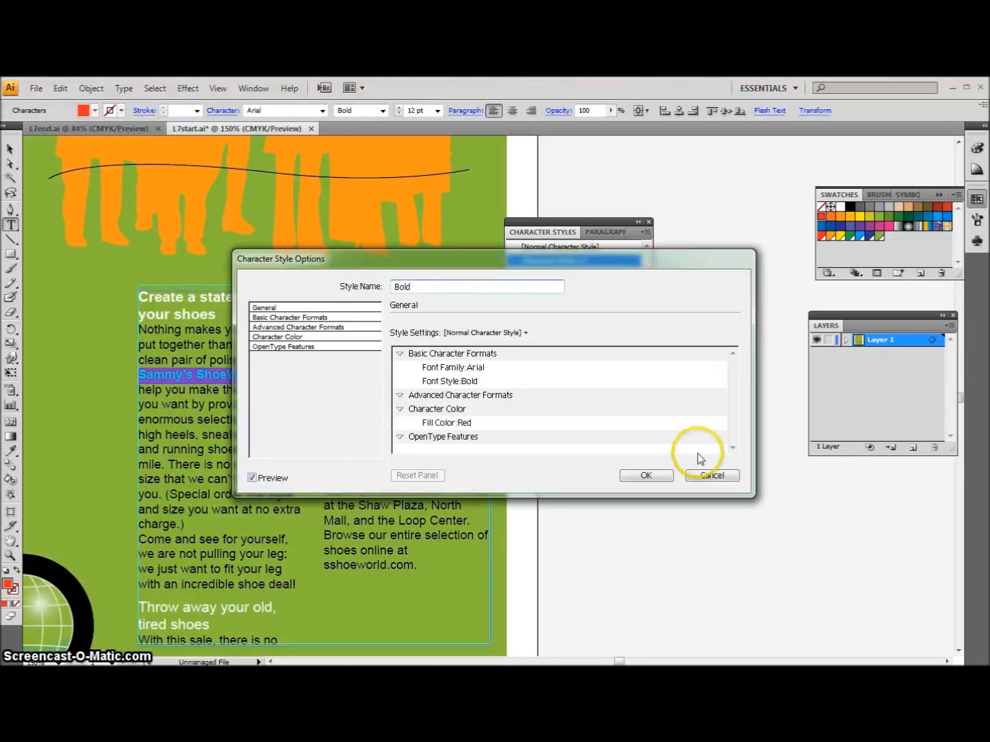
left_click(660, 485)
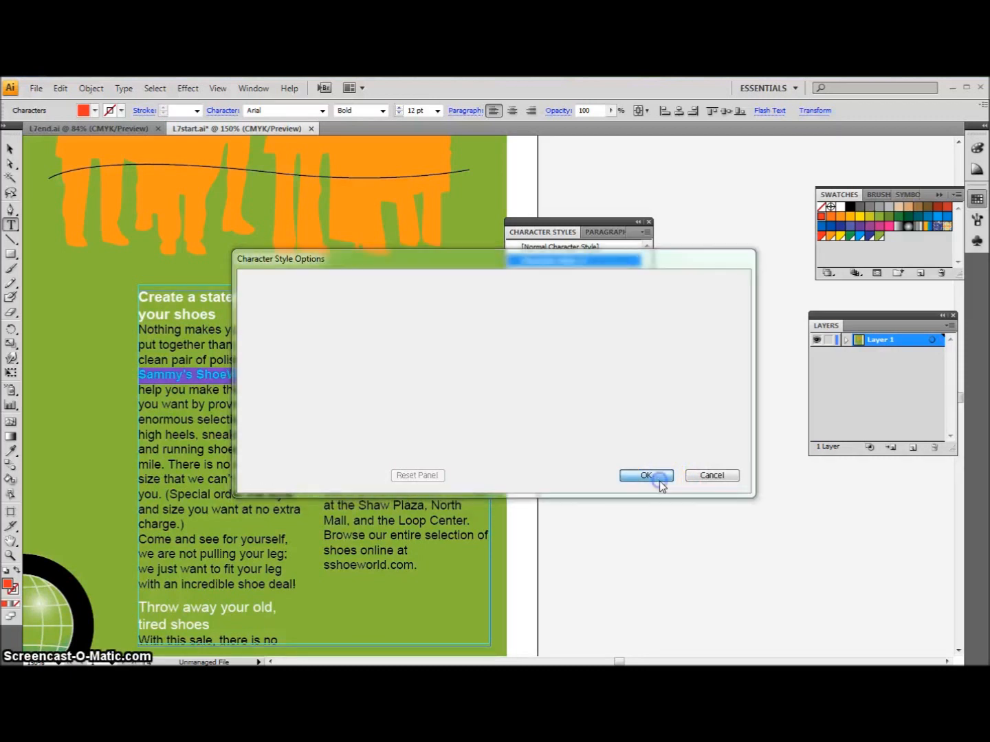
Step: Apply the Bold character style to "sshoeworld.com." at the end of the second column, clearing its formatting overrides
left_click_drag(417, 566, 325, 567)
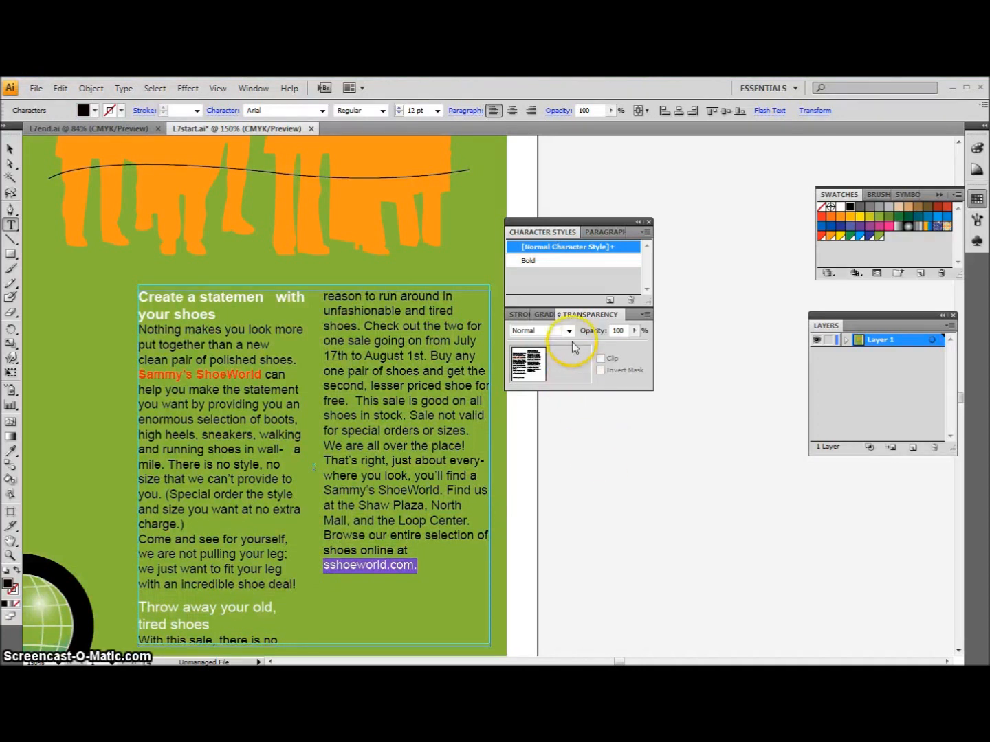
left_click(550, 263)
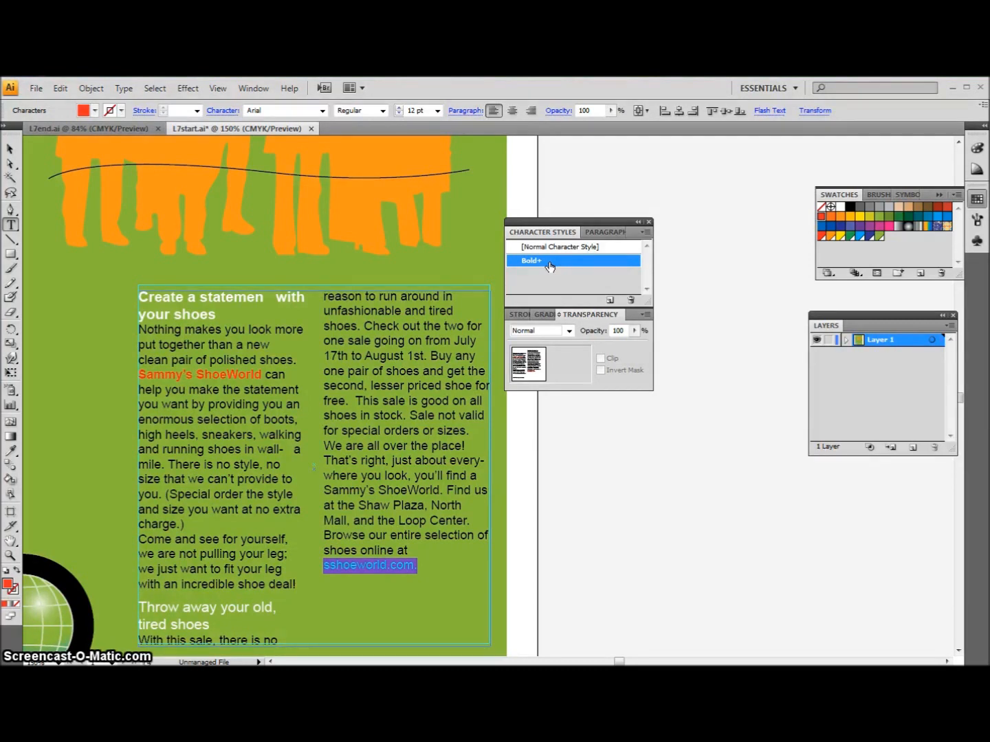
left_click(550, 263, "alt")
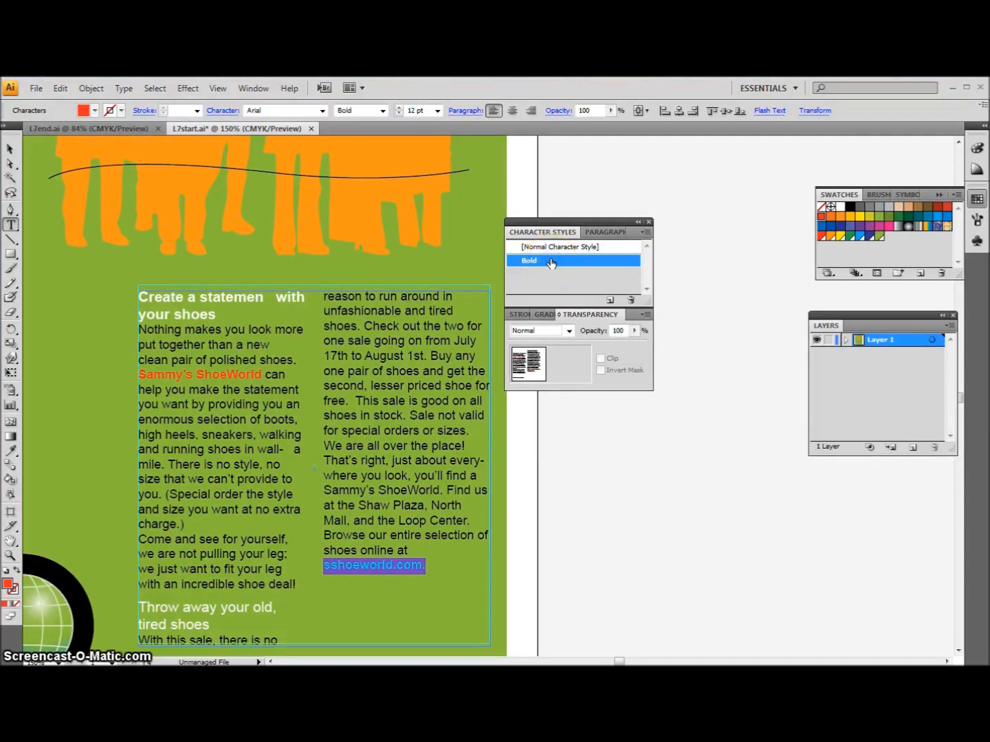
Step: Change the Bold character style's fill colour to the darker red swatch listed between Mocha and Ruby
double_click(550, 262)
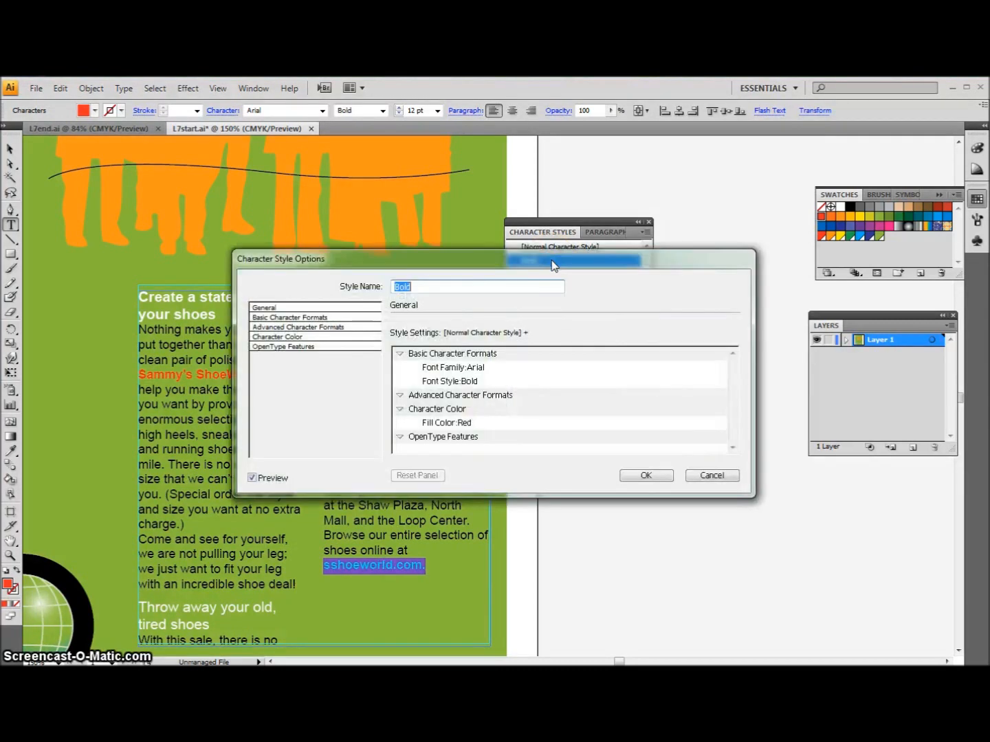
left_click(288, 338)
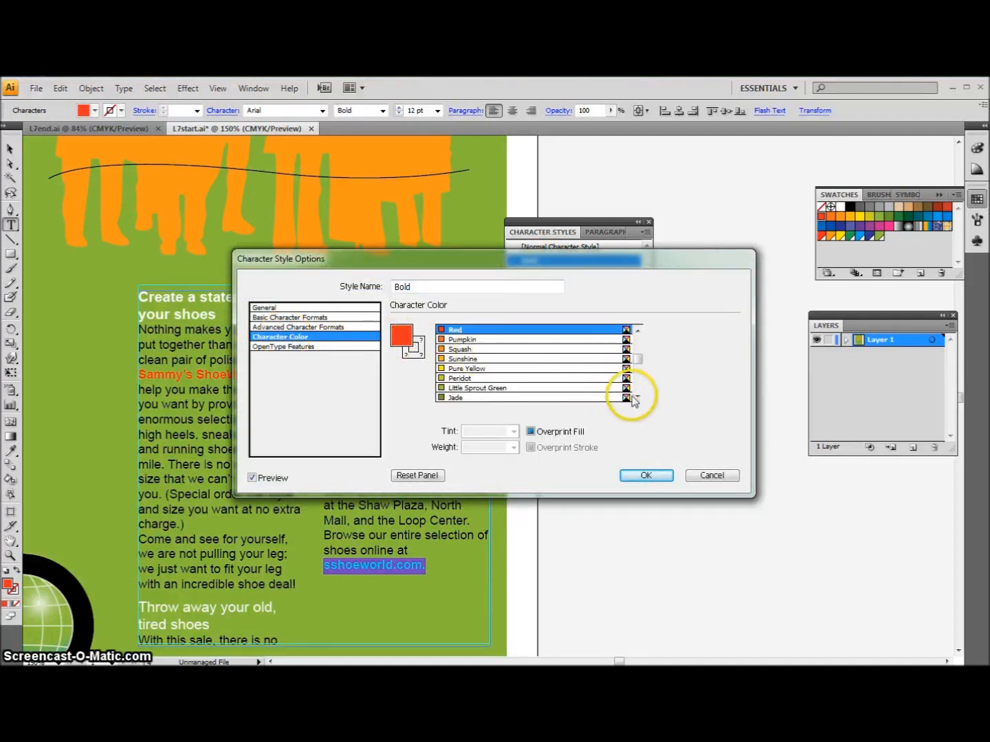
left_click_drag(638, 398, 639, 355)
left_click(460, 340)
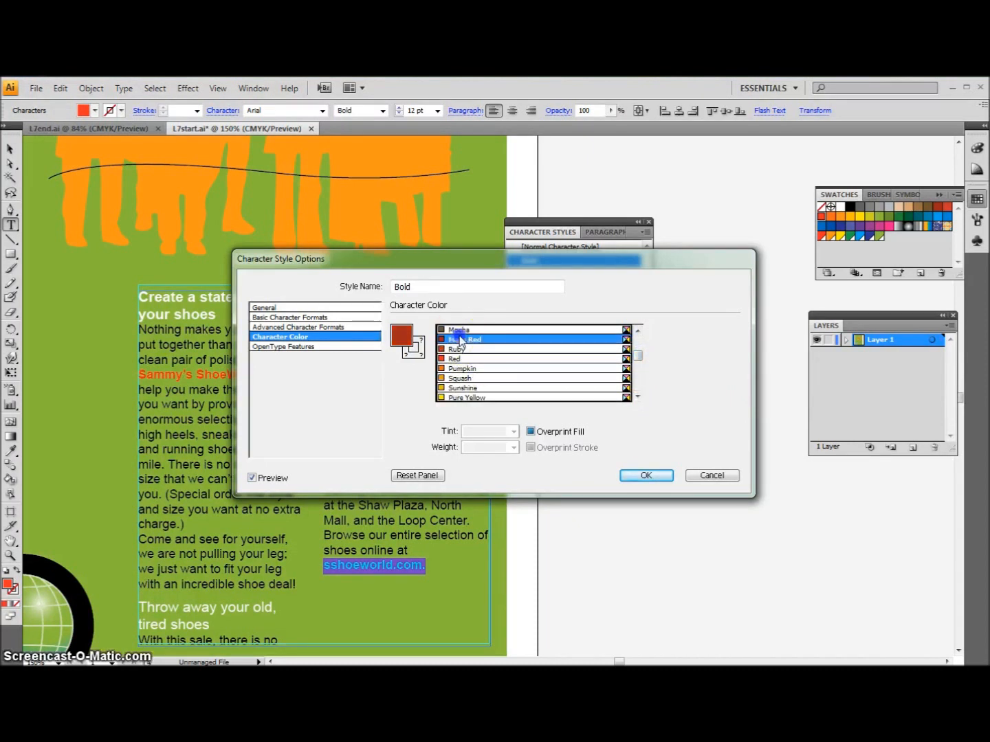
left_click(644, 475)
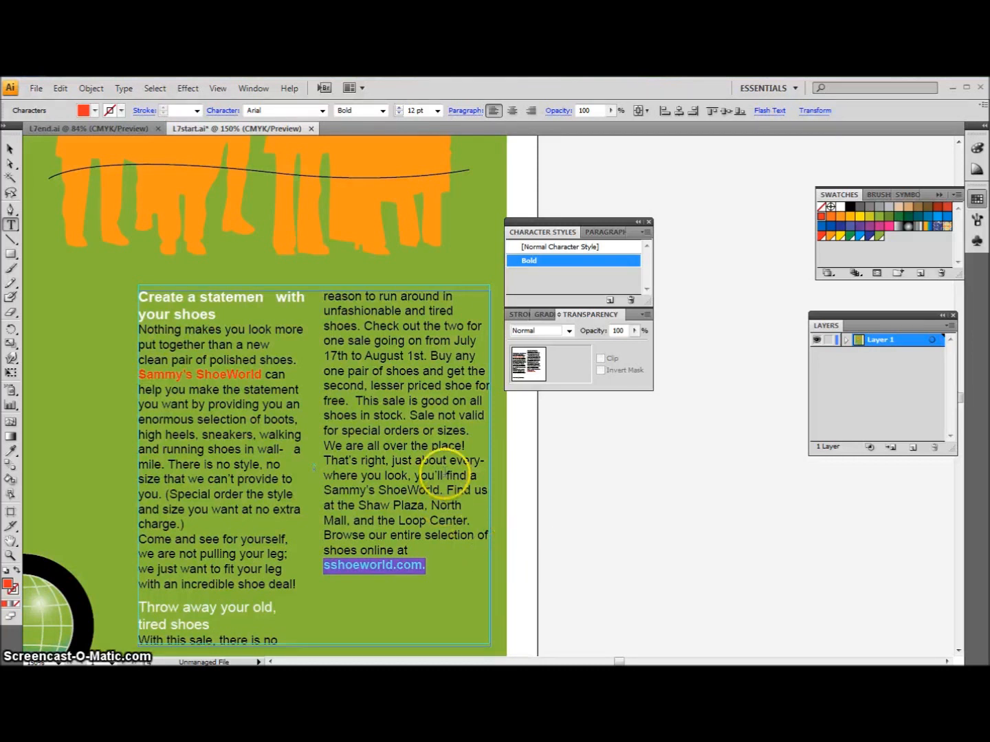
Step: Set the parenthesised sentence "(Special order the style and size you want at no extra charge.)" to a white fill and Arial Italic
scroll(442, 477, "down", 1)
scroll(442, 479, "down", 1)
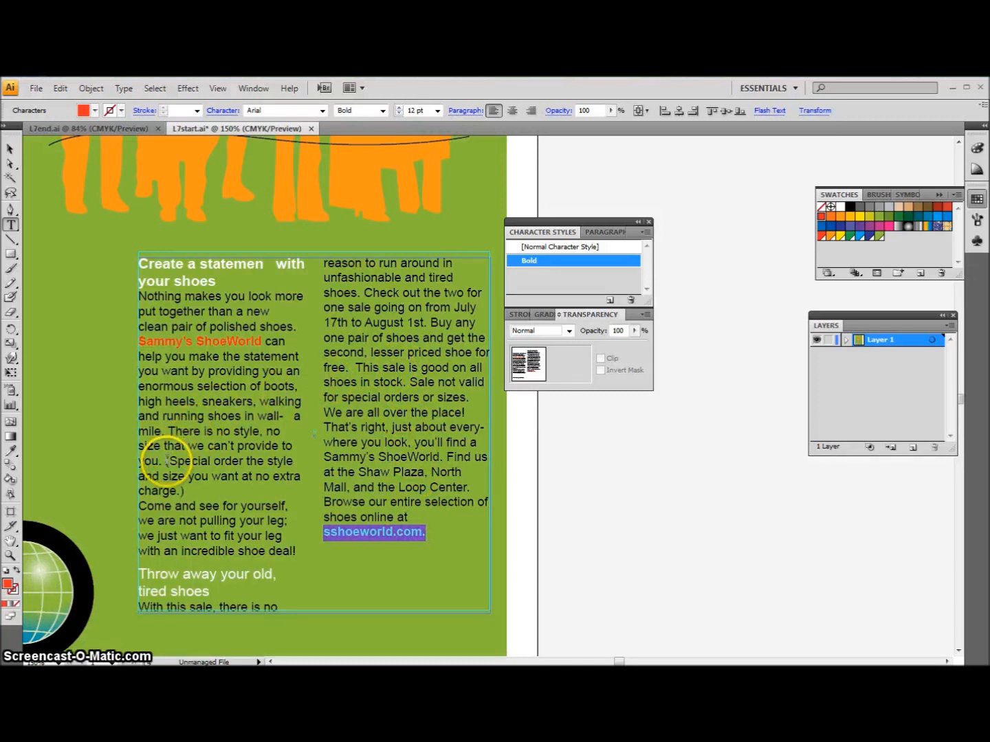
left_click_drag(166, 461, 187, 492)
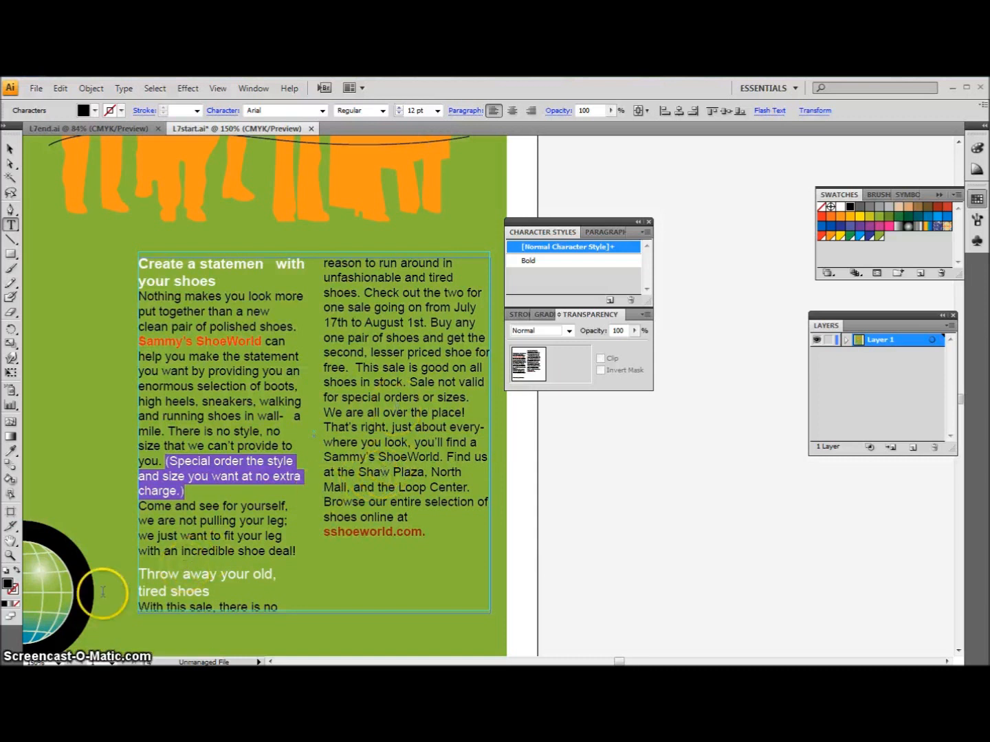
left_click(840, 207)
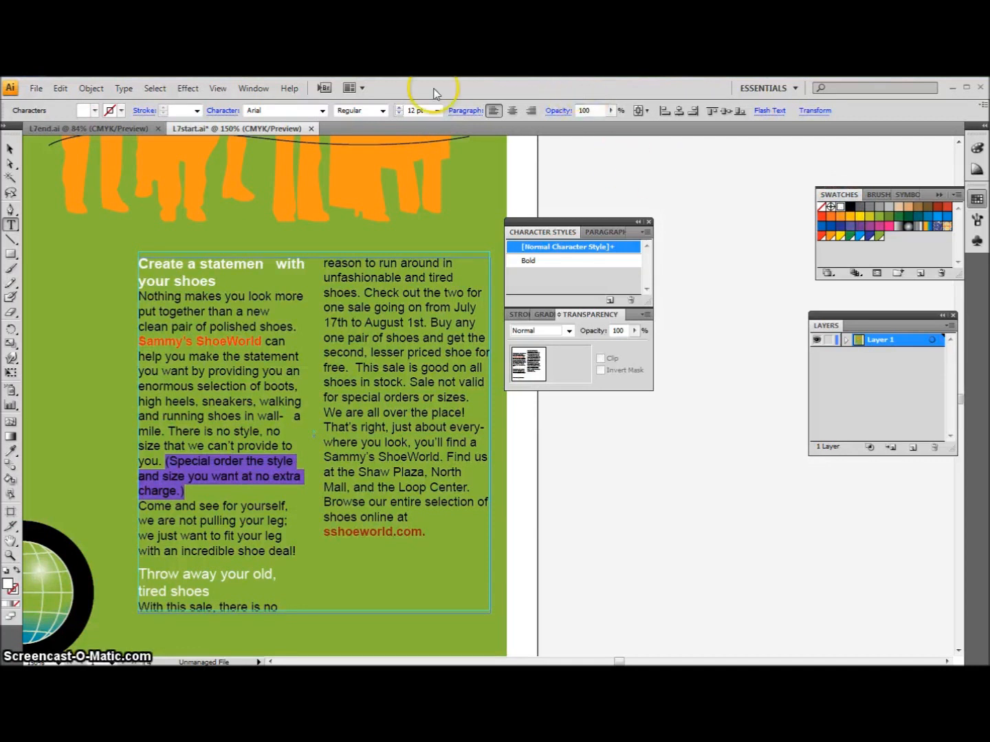
left_click(382, 110)
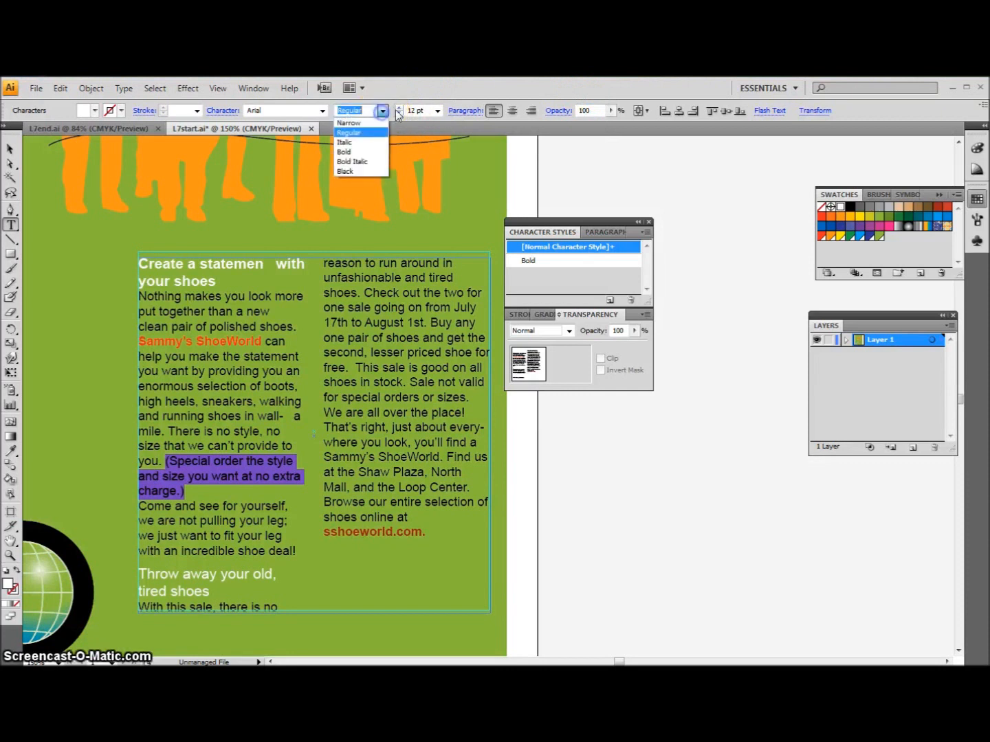
left_click(349, 135)
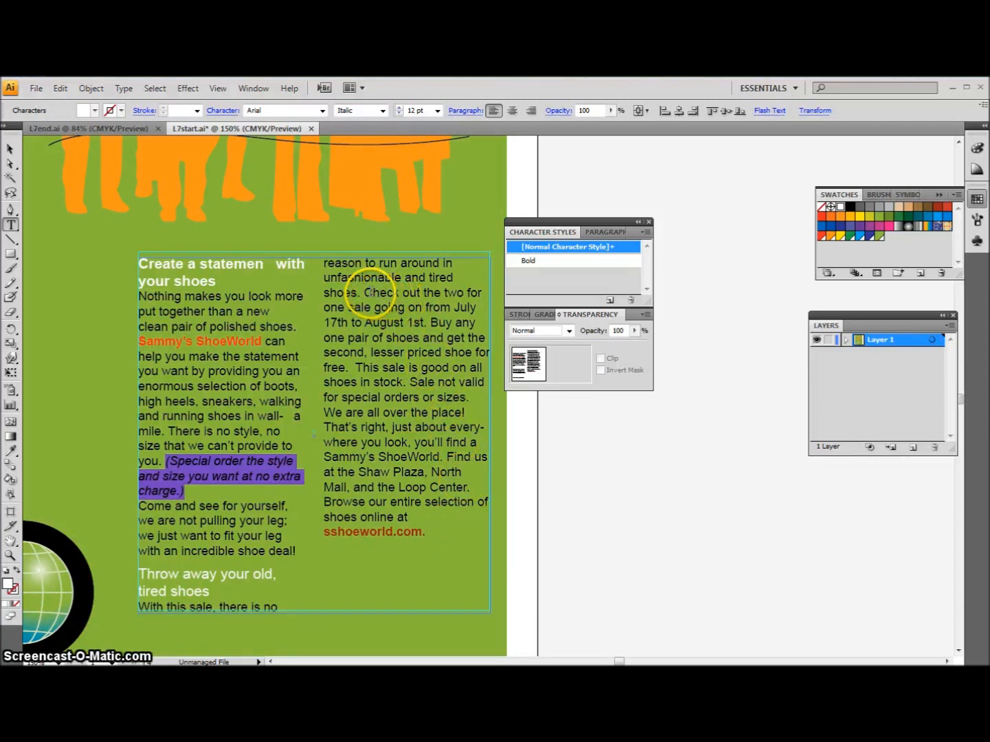
Step: Copy the white italic formatting with the Eyedropper onto "Check out the two for one sale going on from July 17th to August 1st."
left_click_drag(365, 292, 412, 322)
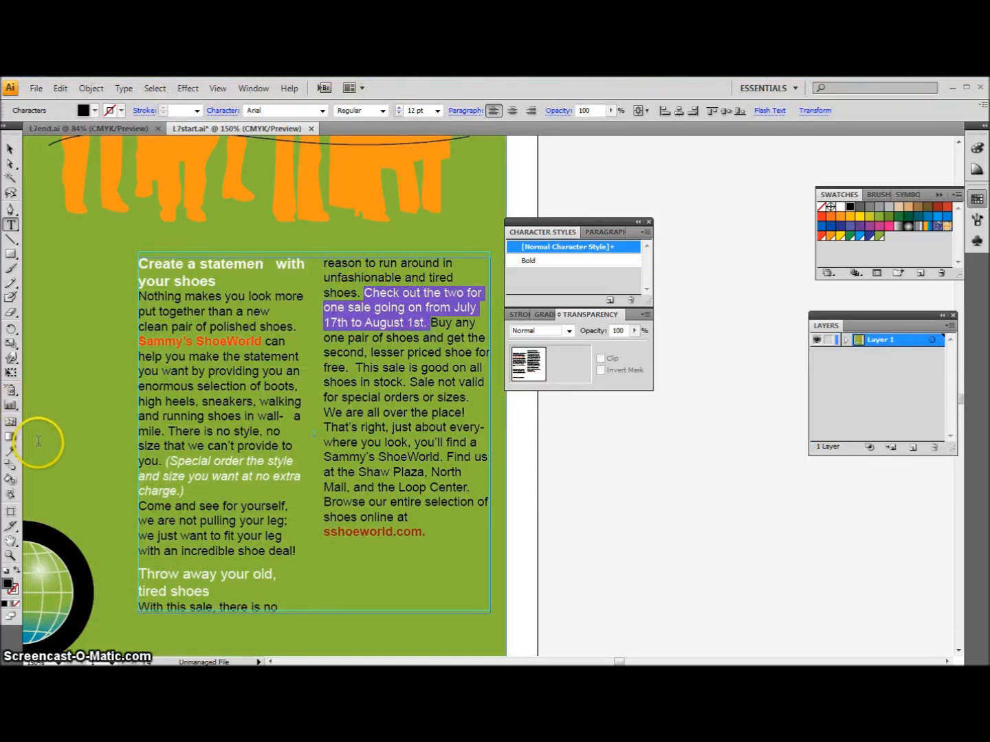
left_click(9, 455)
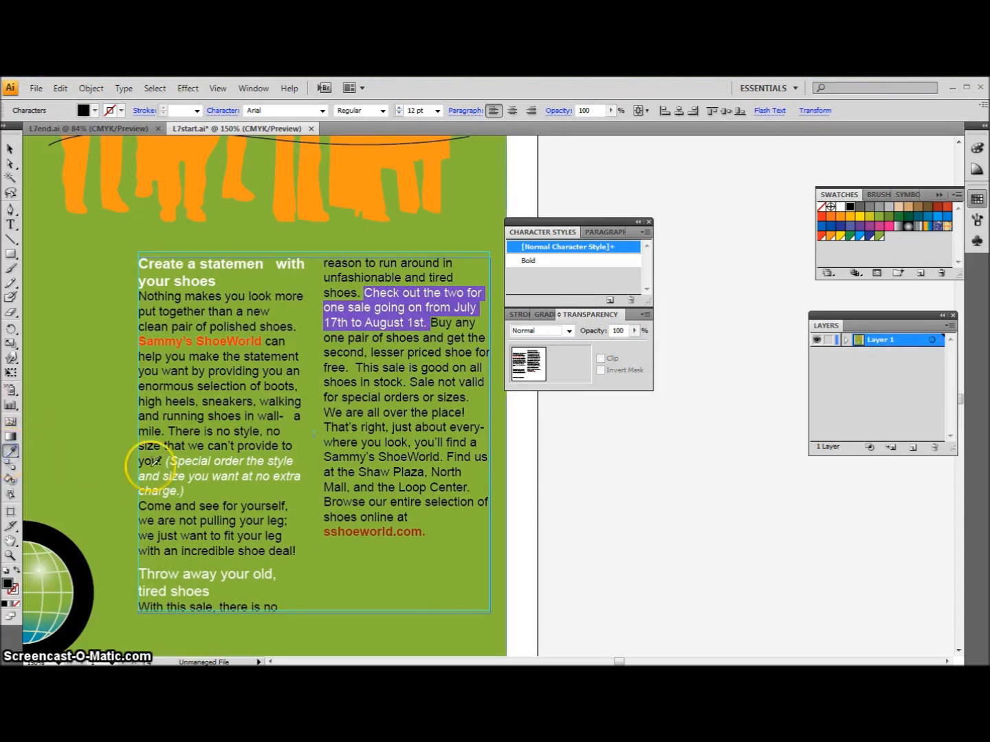
left_click(201, 461)
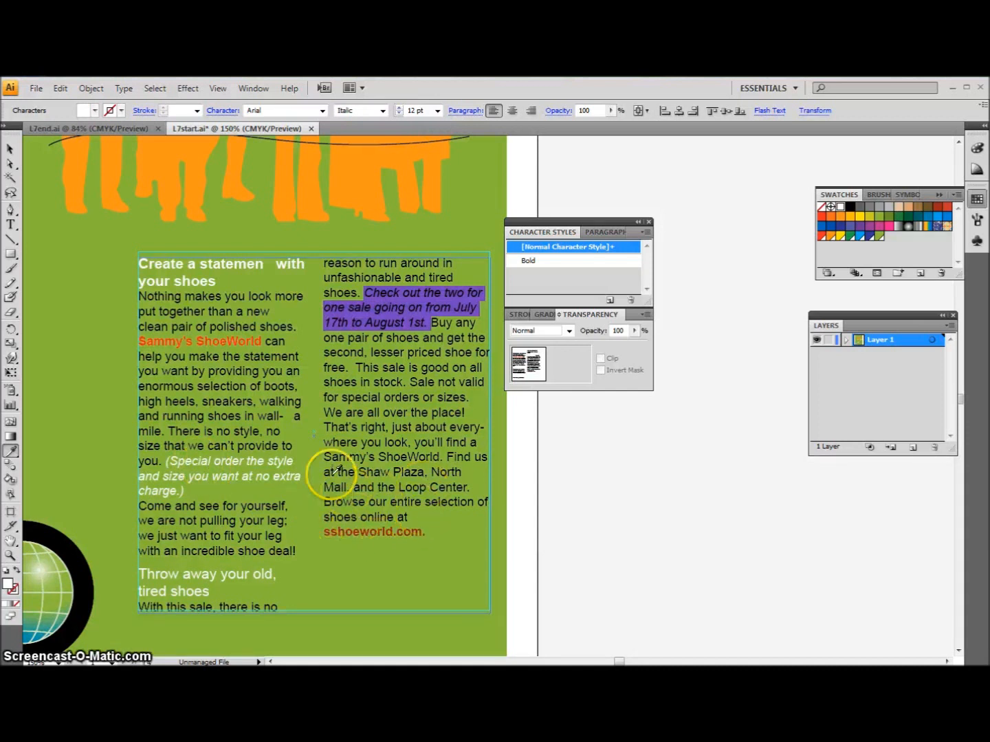
Step: Apply the Subhead paragraph style to the line "We are all over the place!" in the second column
left_click(10, 224)
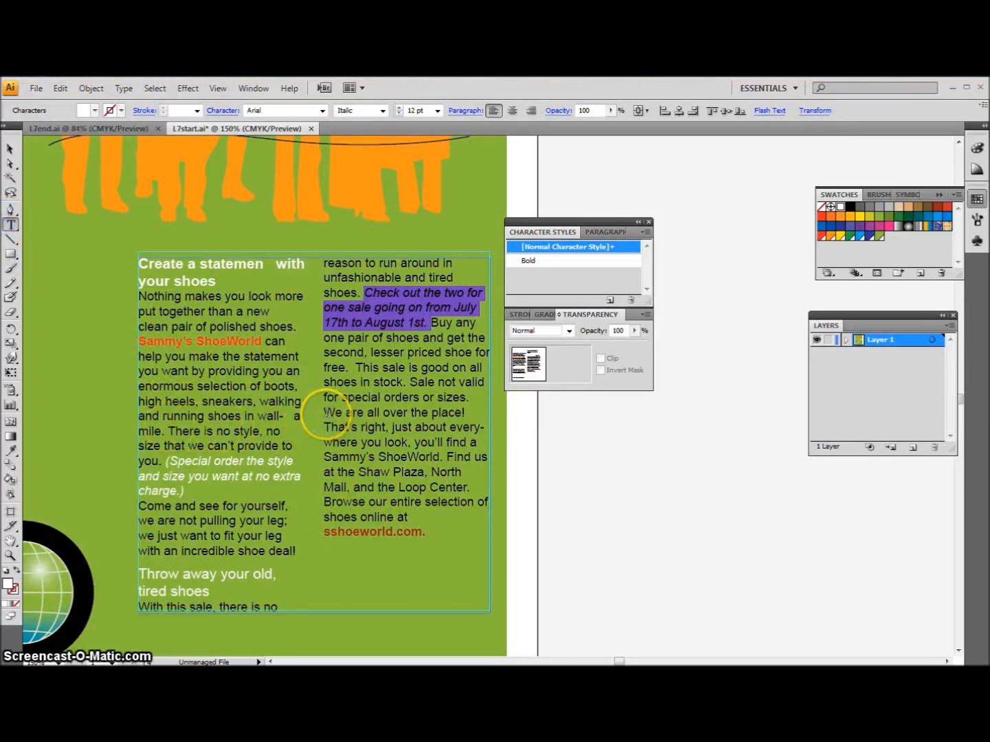
left_click_drag(324, 413, 470, 416)
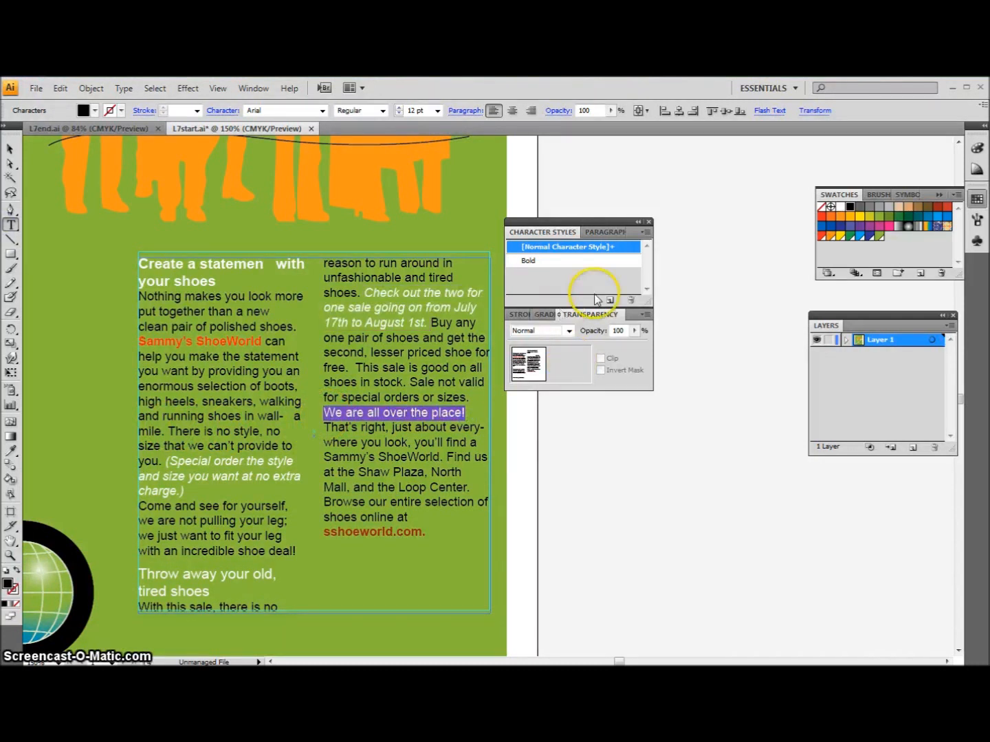
left_click(603, 232)
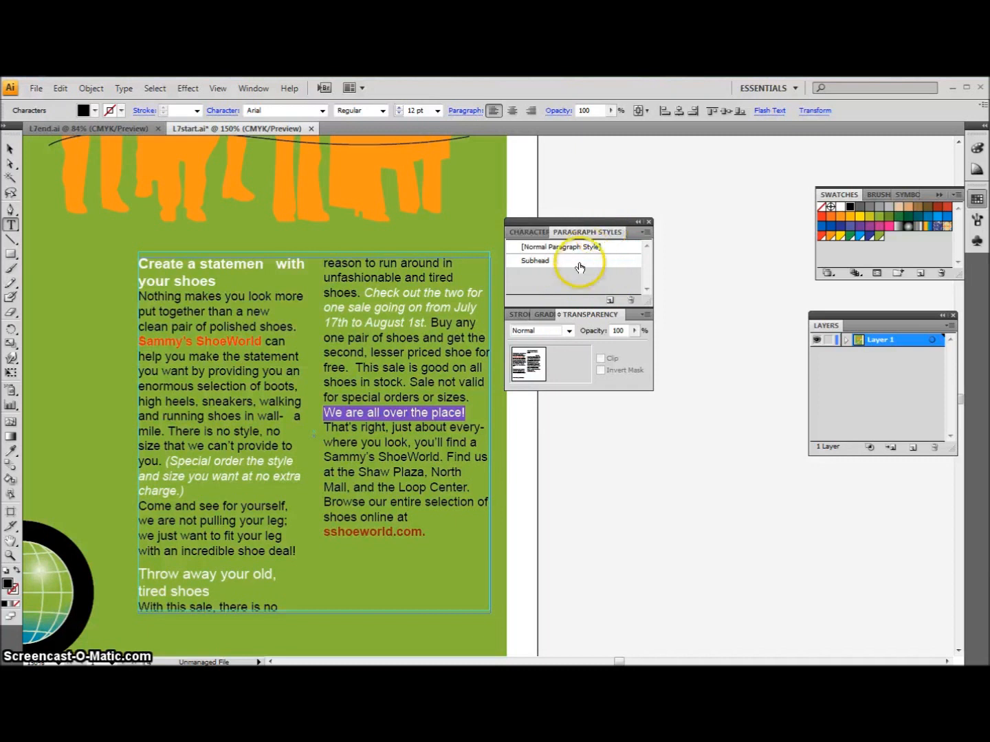
left_click(547, 261)
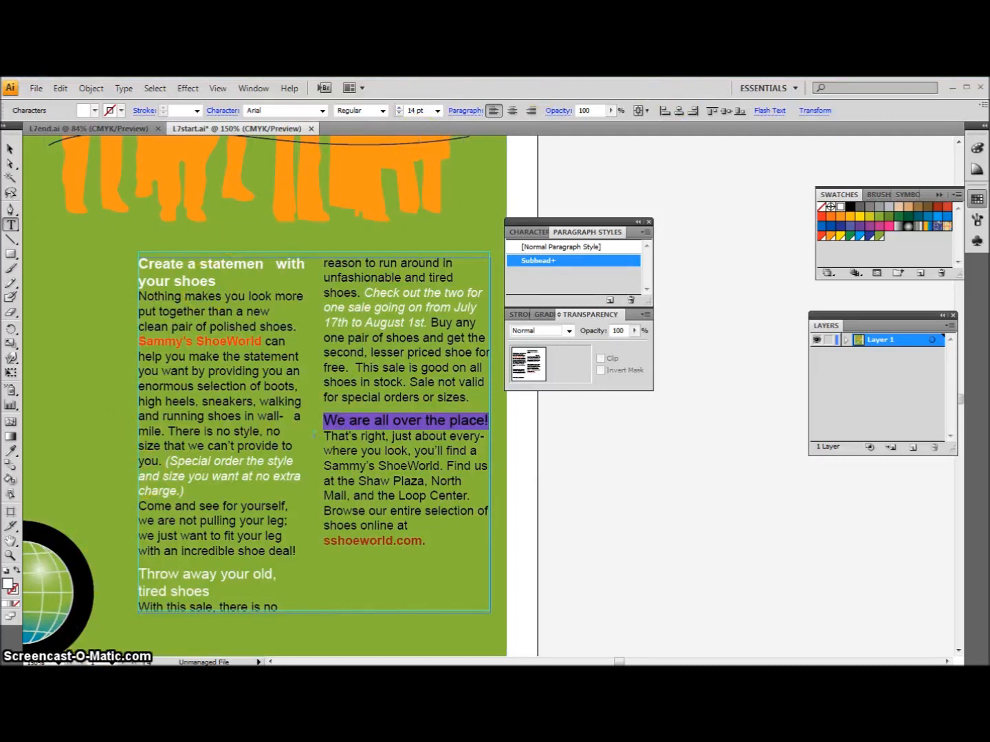
Step: Open the shoe Illustrator file from the Lesson07 folder, copy its shoe artwork, close the file, and paste the shoe into L7start
left_click(175, 660)
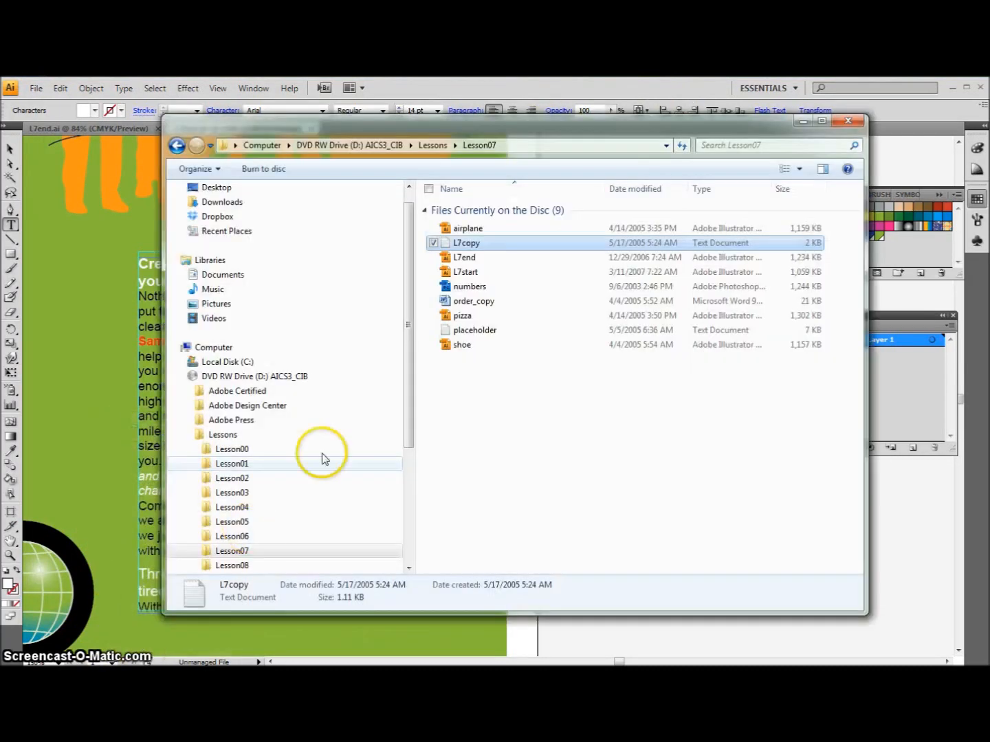
double_click(467, 346)
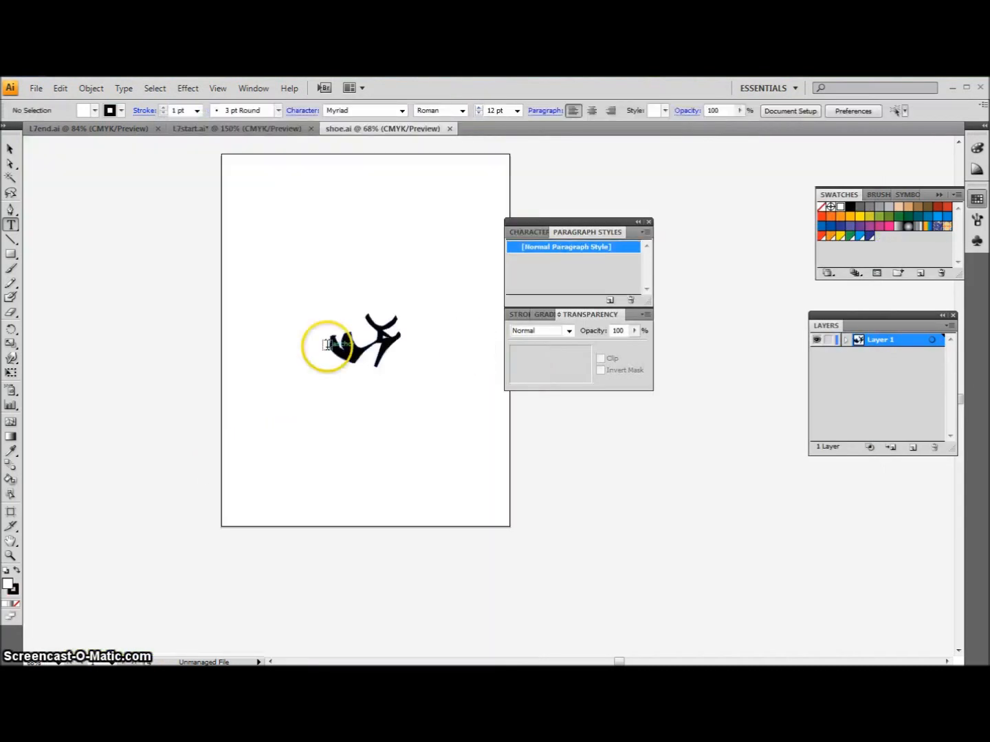
left_click(11, 152)
left_click(332, 337)
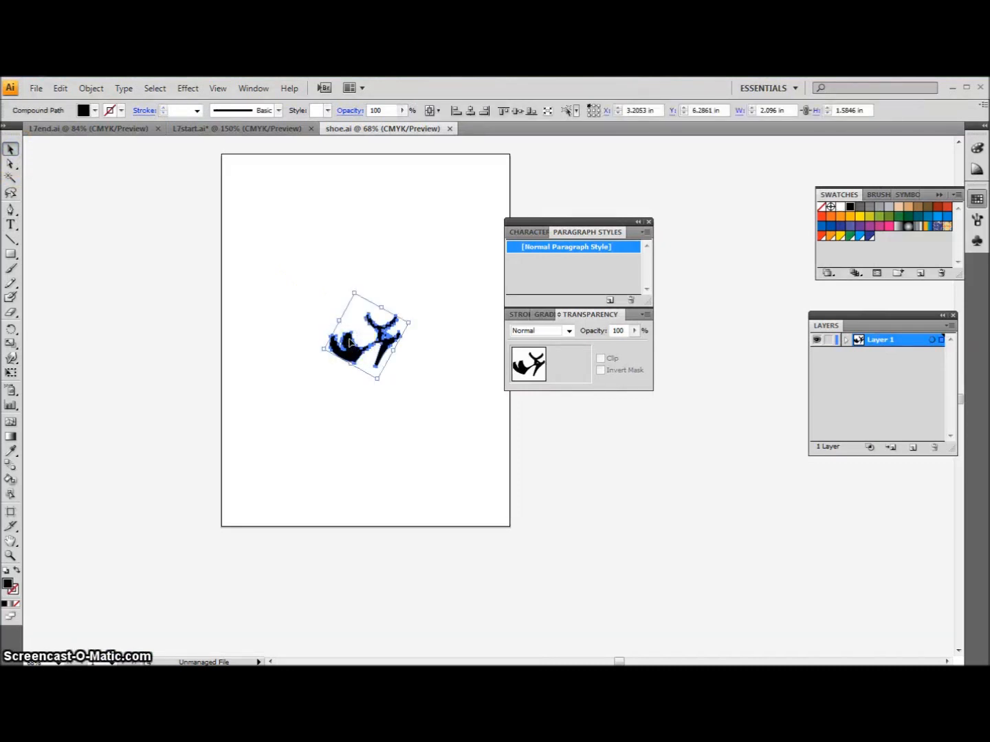
left_click(449, 129)
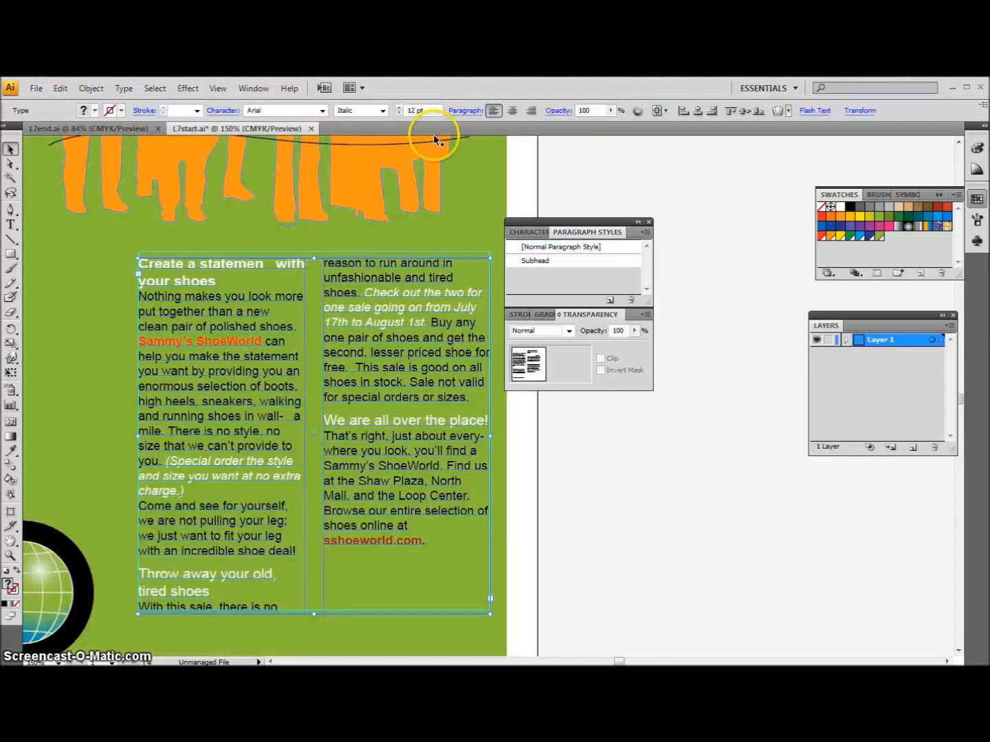
left_click(61, 88)
left_click(30, 171)
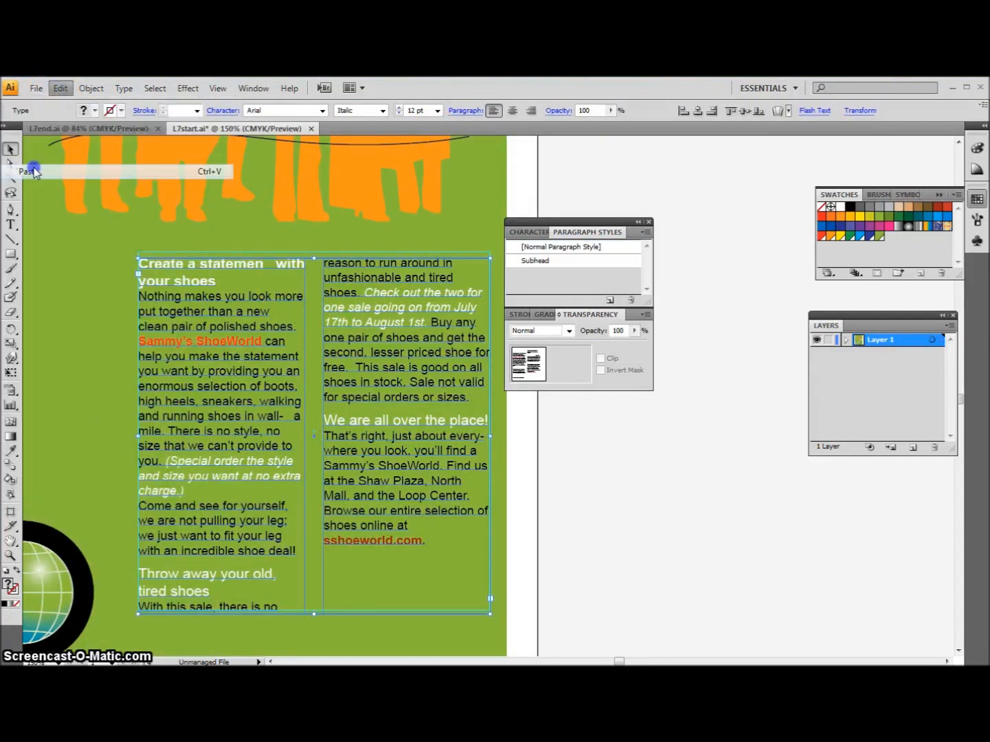
Step: Position the pasted shoe between the two text columns and give it a white fill with 30% opacity
left_click_drag(451, 426, 290, 401)
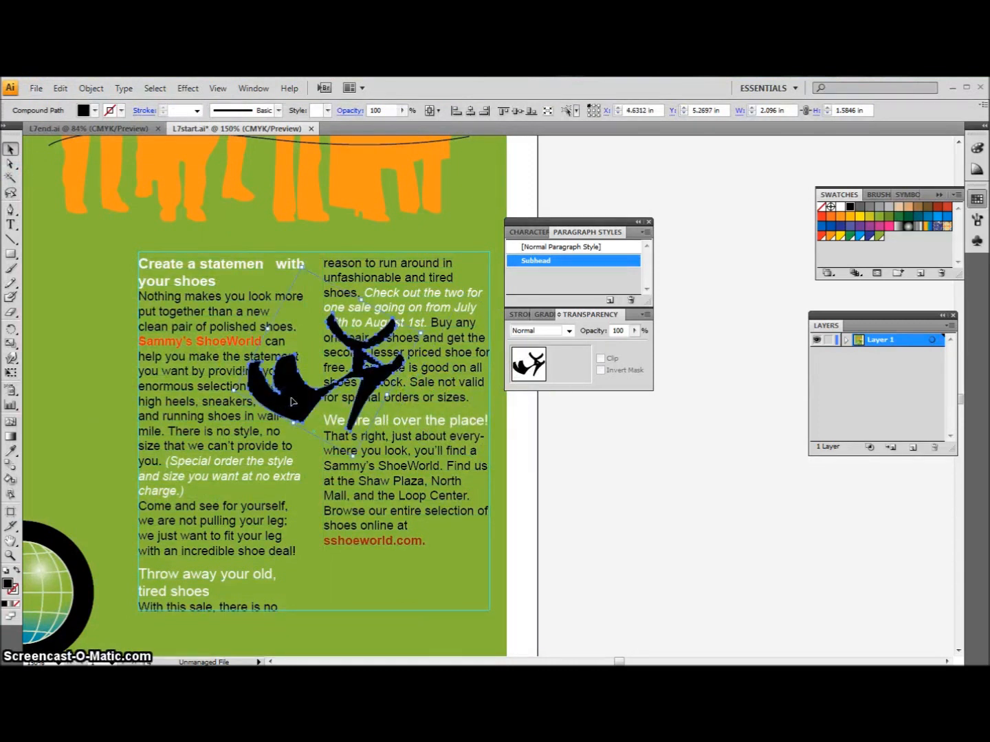
left_click(841, 208)
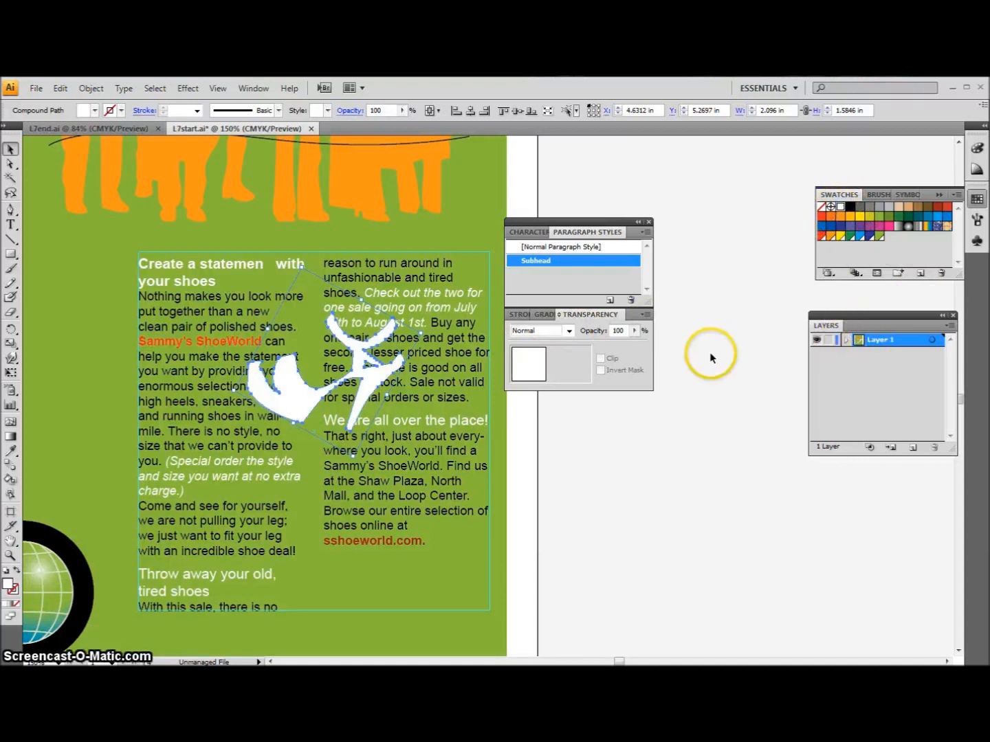
left_click(635, 331)
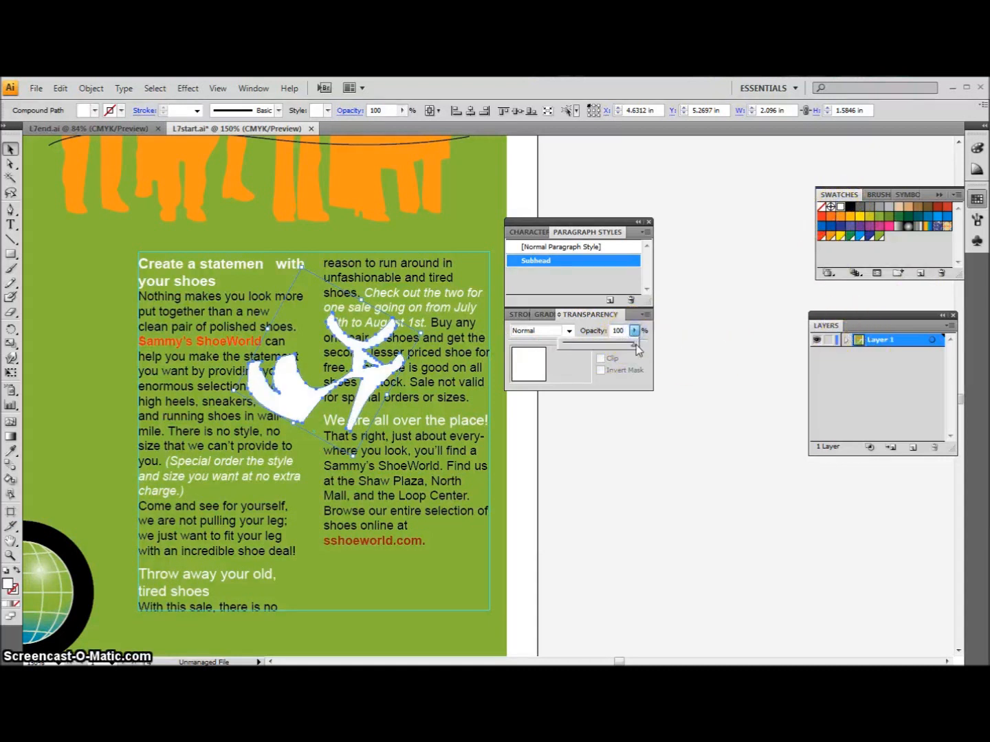
left_click_drag(634, 350, 584, 351)
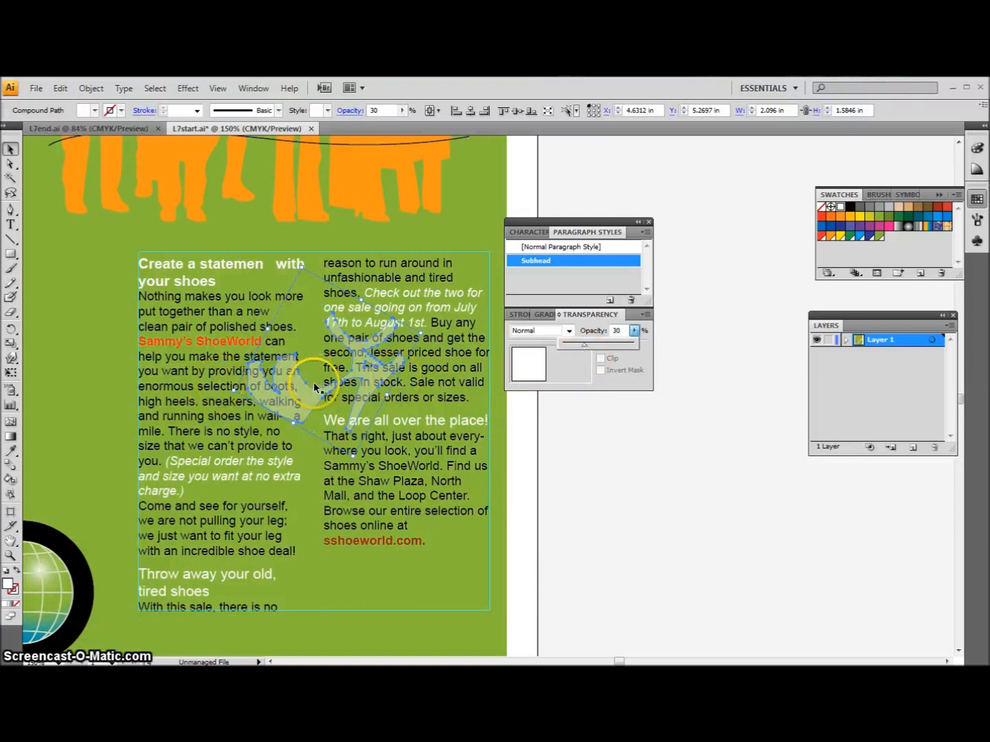
left_click(633, 330)
left_click_drag(301, 399, 289, 398)
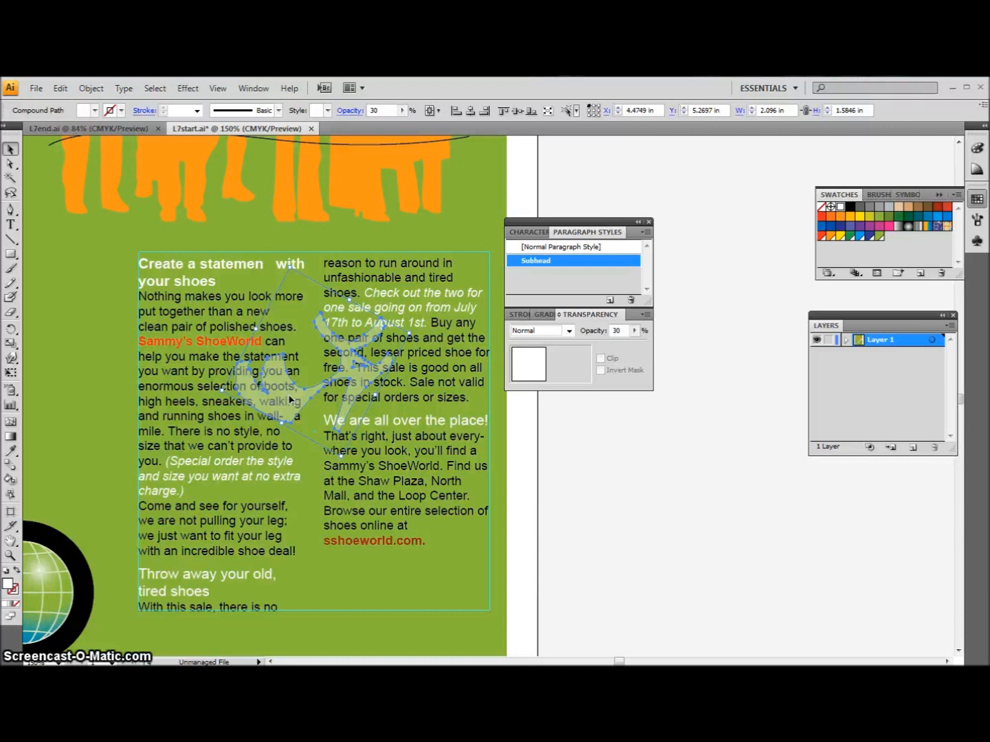
Step: Make a text wrap around the shoe so the two-column copy flows around it
left_click(98, 89)
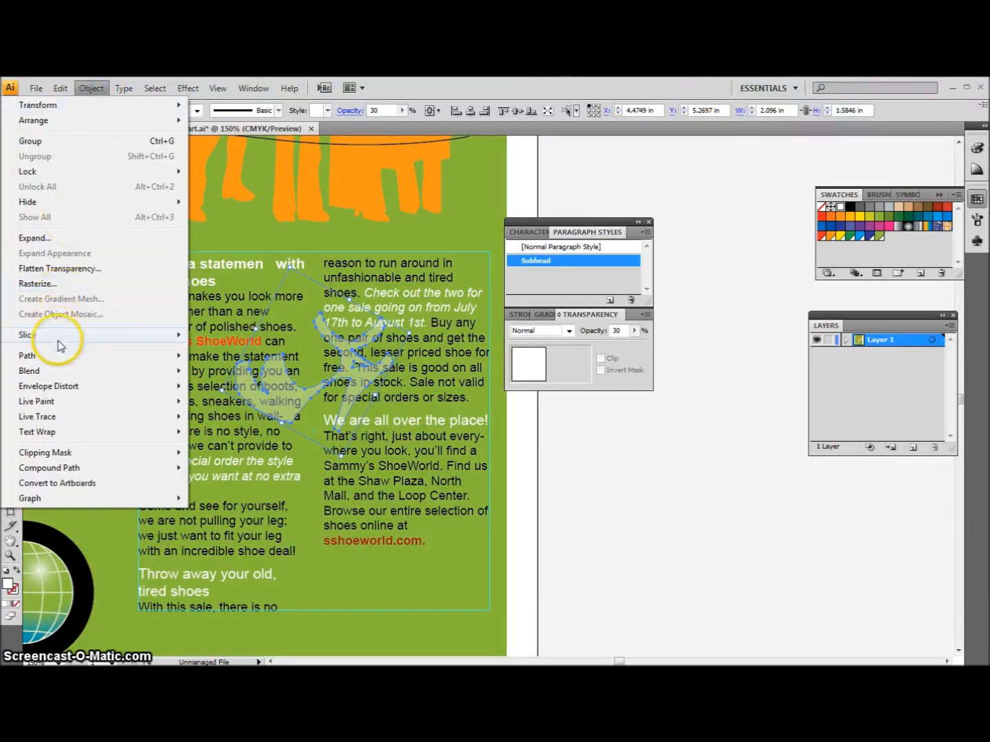
mouse_move(64, 433)
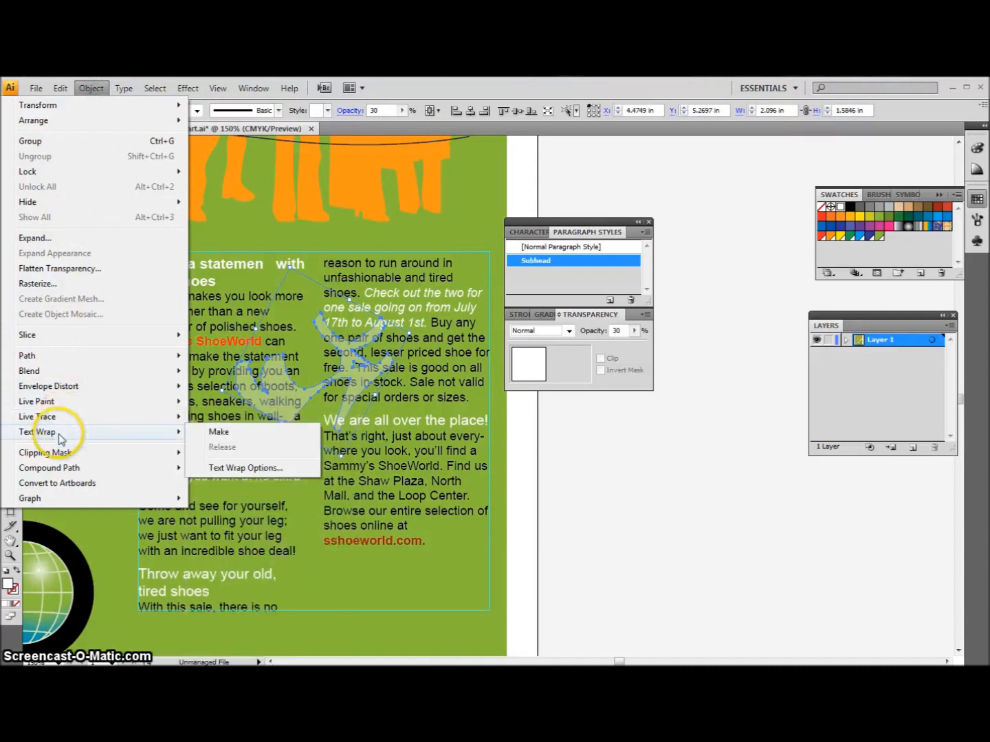
left_click(215, 434)
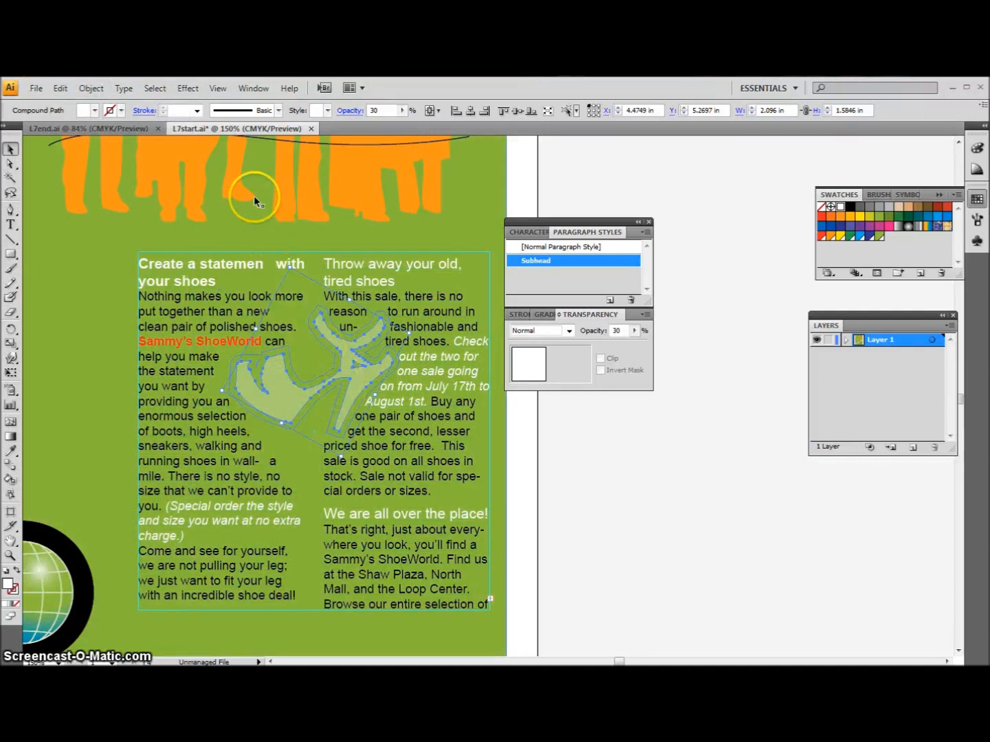
Step: Set the shoe's text wrap offset to 16 pt
left_click(91, 90)
mouse_move(62, 433)
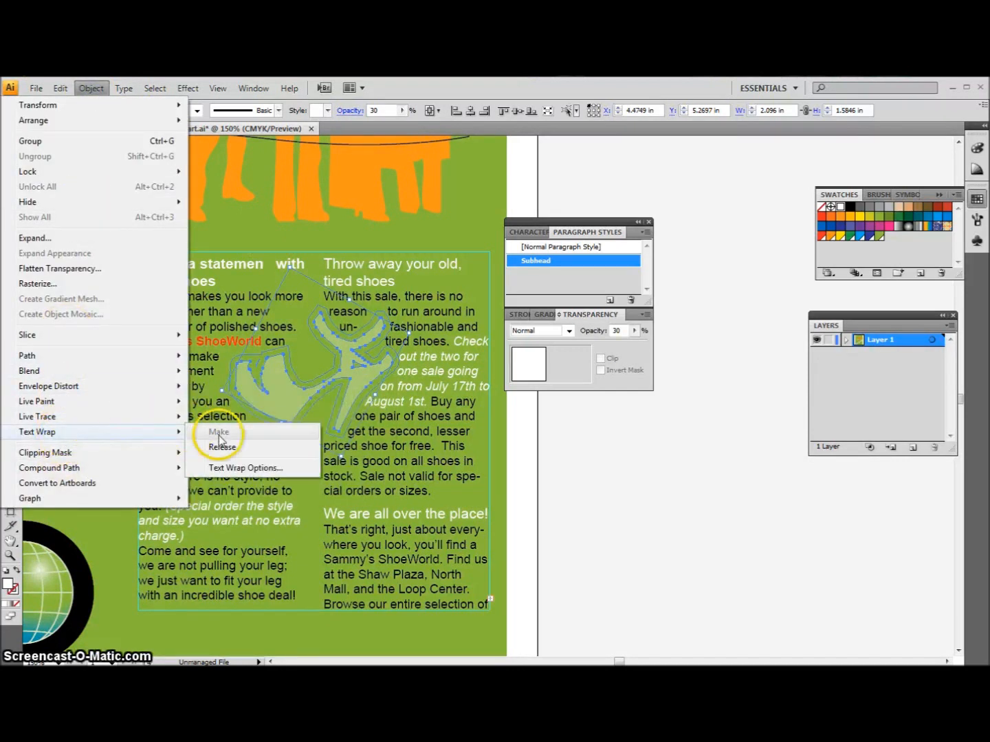
left_click(247, 468)
left_click(422, 356)
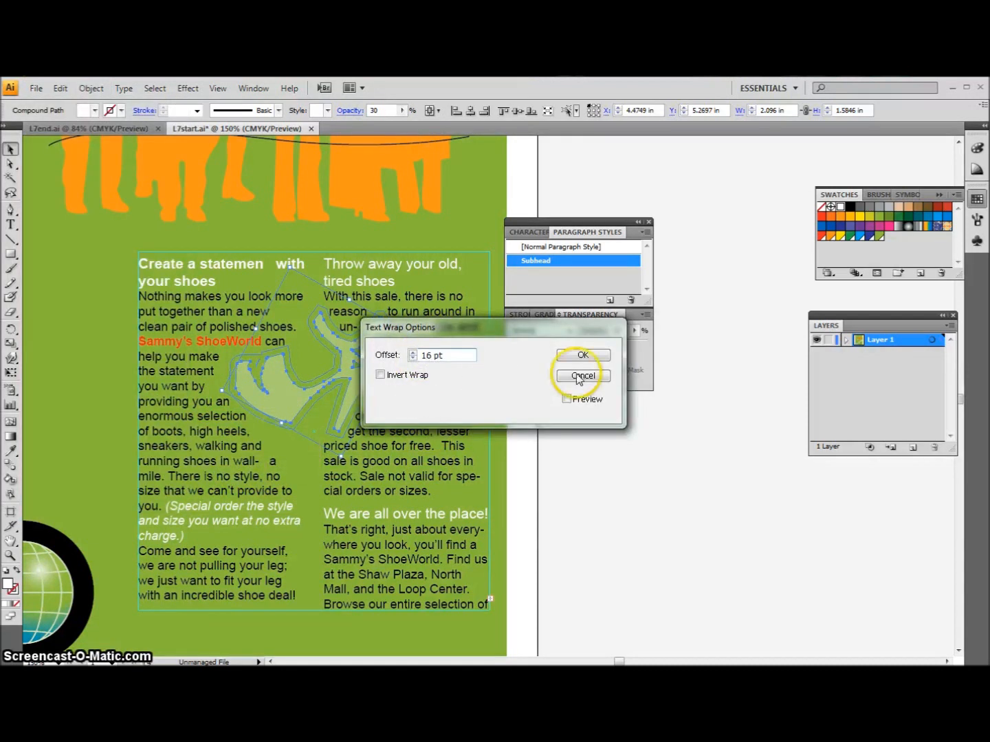
left_click(589, 355)
Step: Compare how the copy flows around the shoe with the finished flyer in L7end
scroll(454, 409, "down", 1)
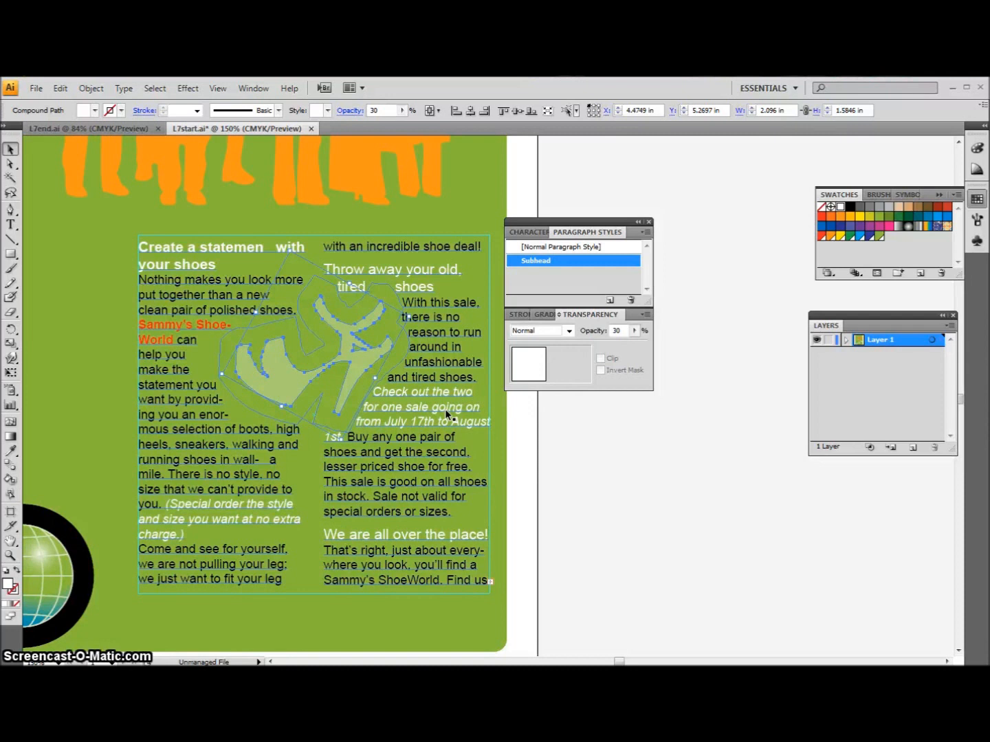
left_click(359, 356)
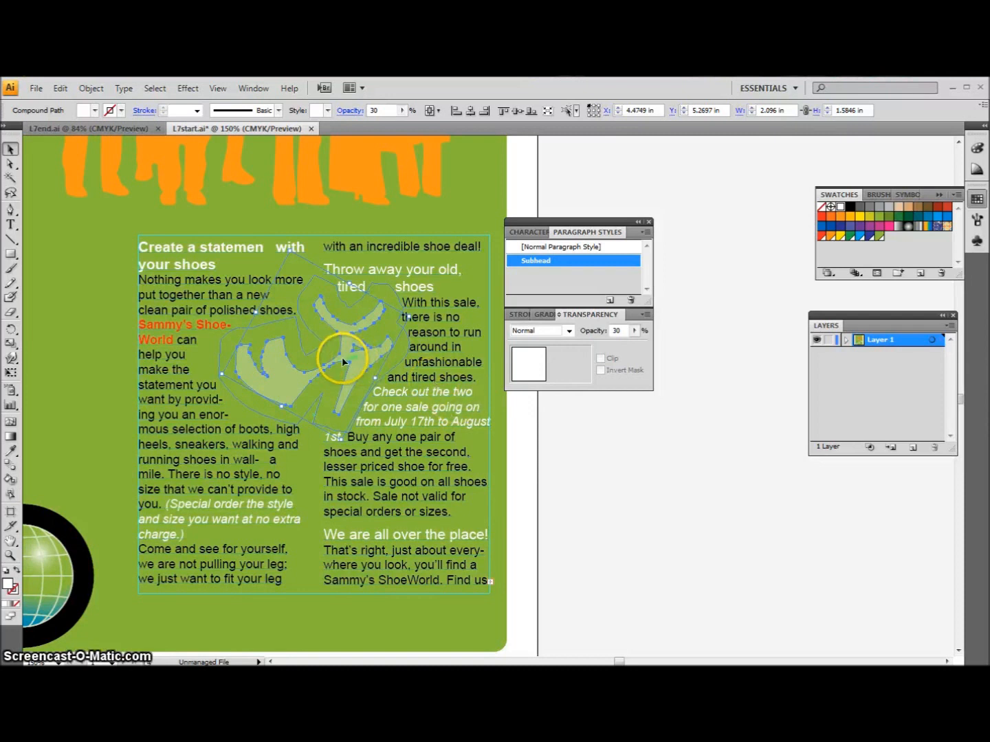
scroll(378, 602, "down", 1)
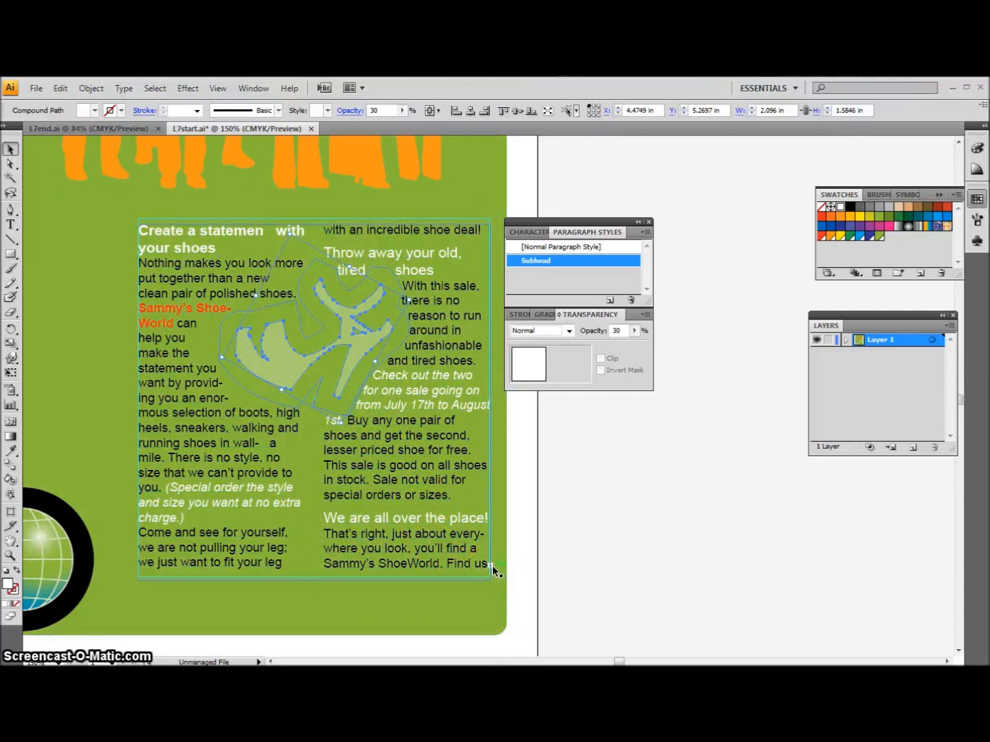
left_click(99, 130)
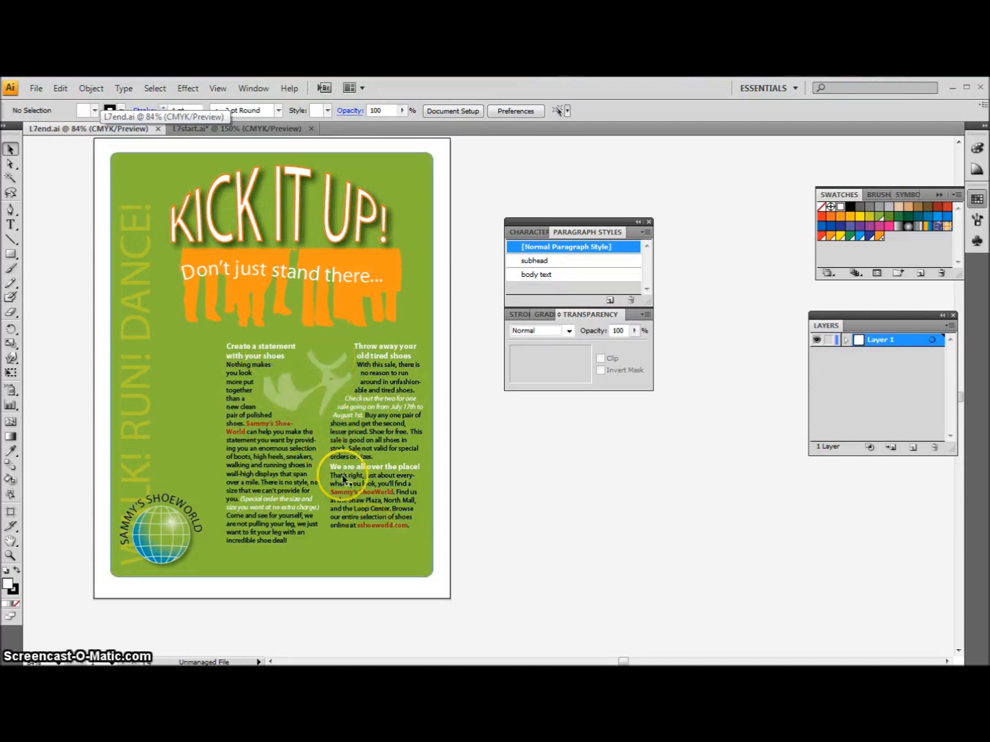
left_click(395, 540)
left_click(393, 569)
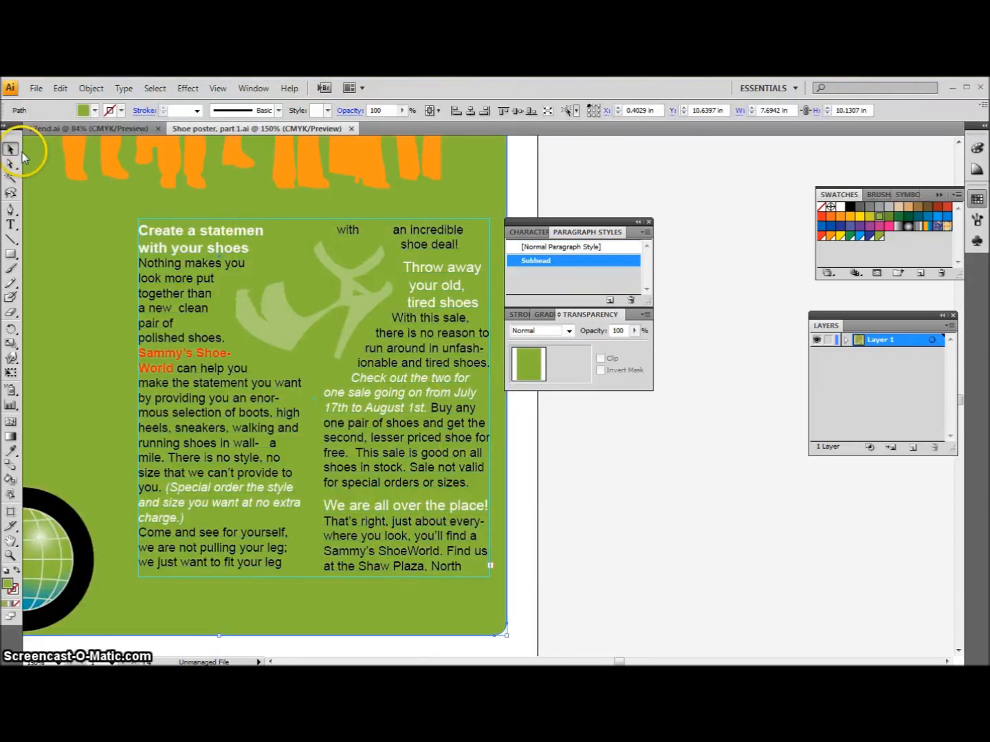
Step: Extend the two-column text frame upward and downward until all of the copy fits, including the closing web address
left_click(288, 228)
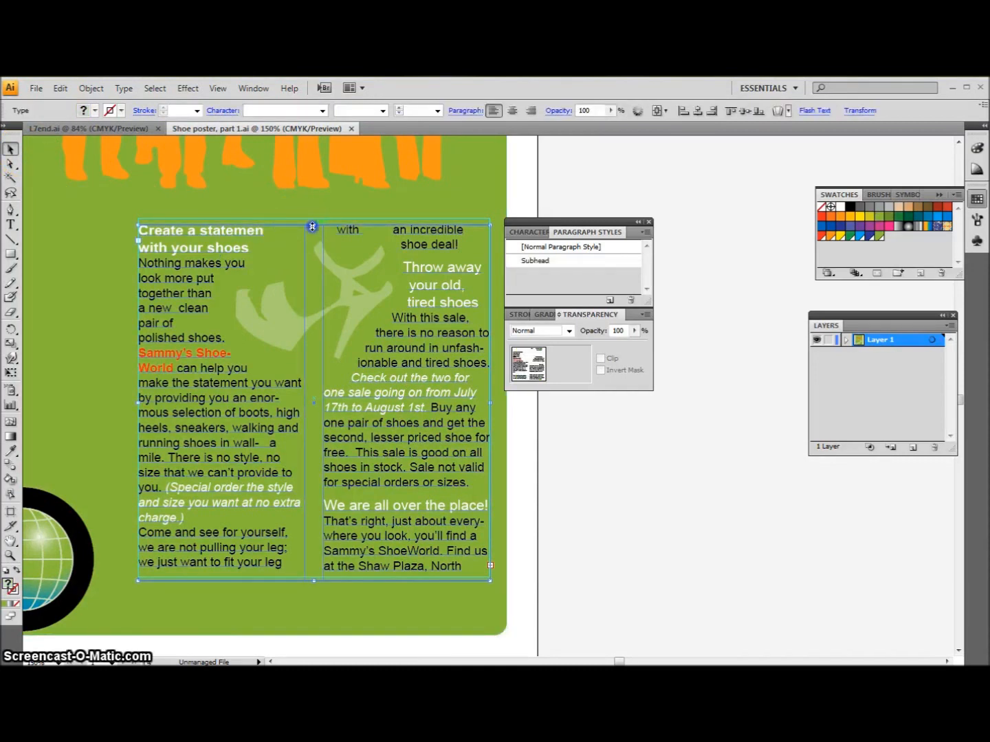
left_click_drag(312, 226, 313, 207)
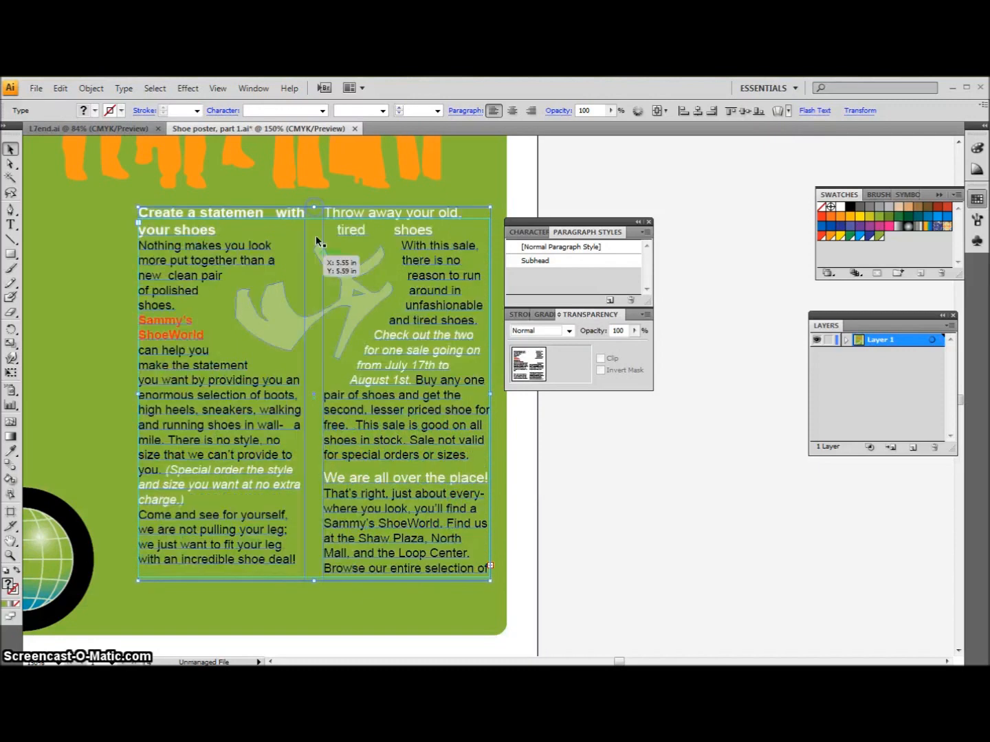
left_click_drag(314, 582, 314, 596)
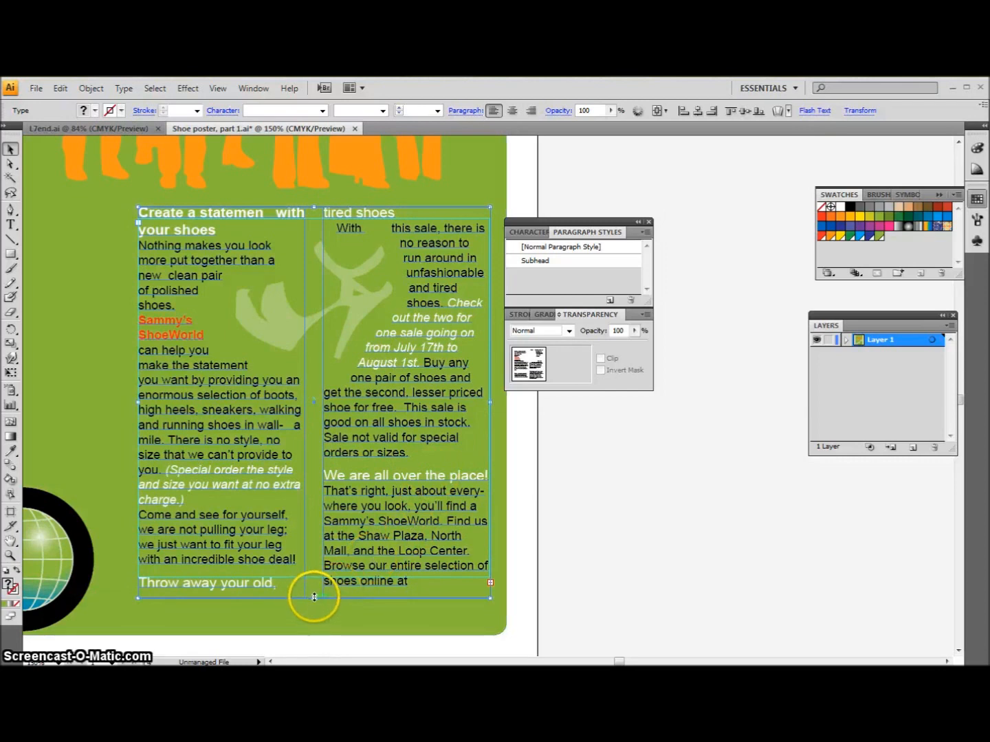
left_click_drag(313, 597, 314, 609)
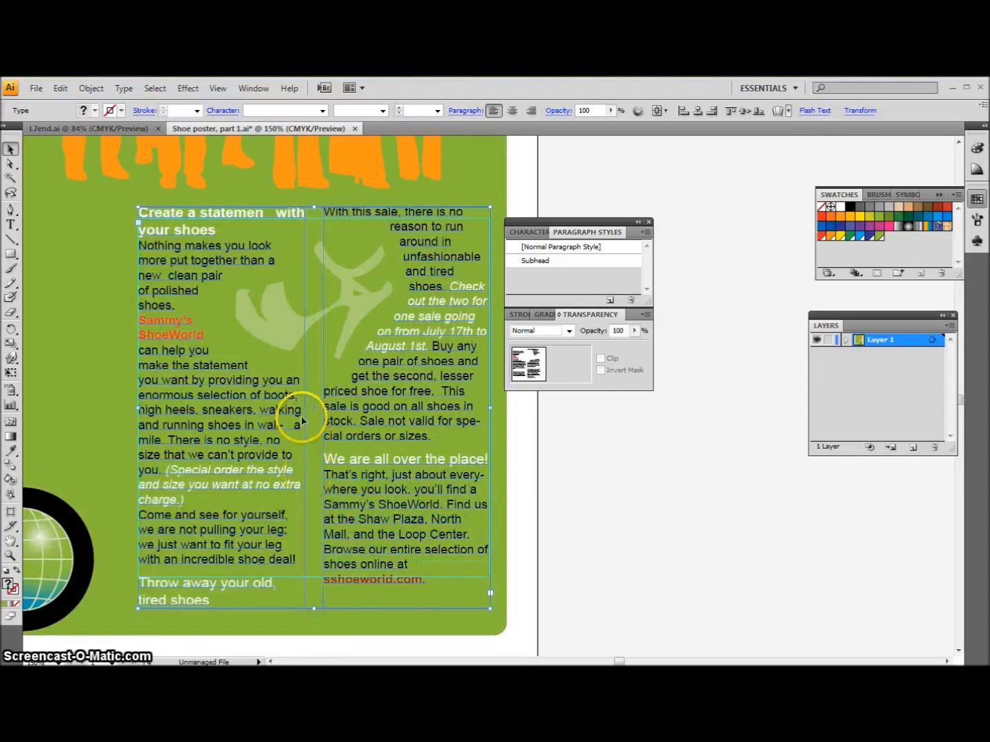
Step: Scale down the shoe between the two text columns
left_click(302, 319)
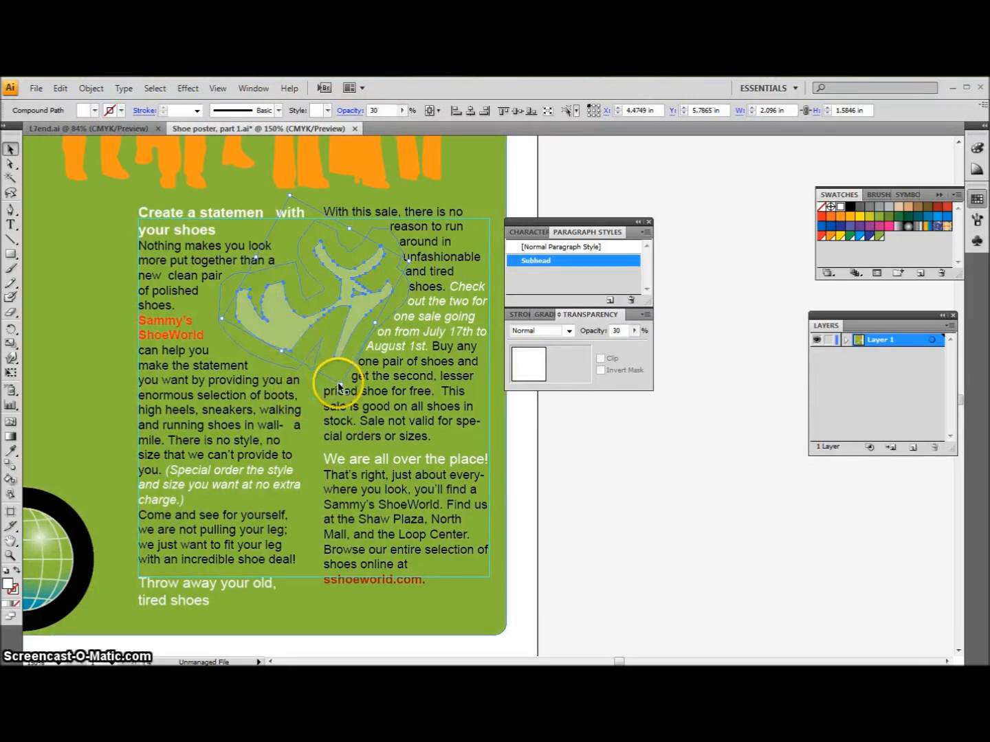
left_click_drag(340, 385, 301, 325)
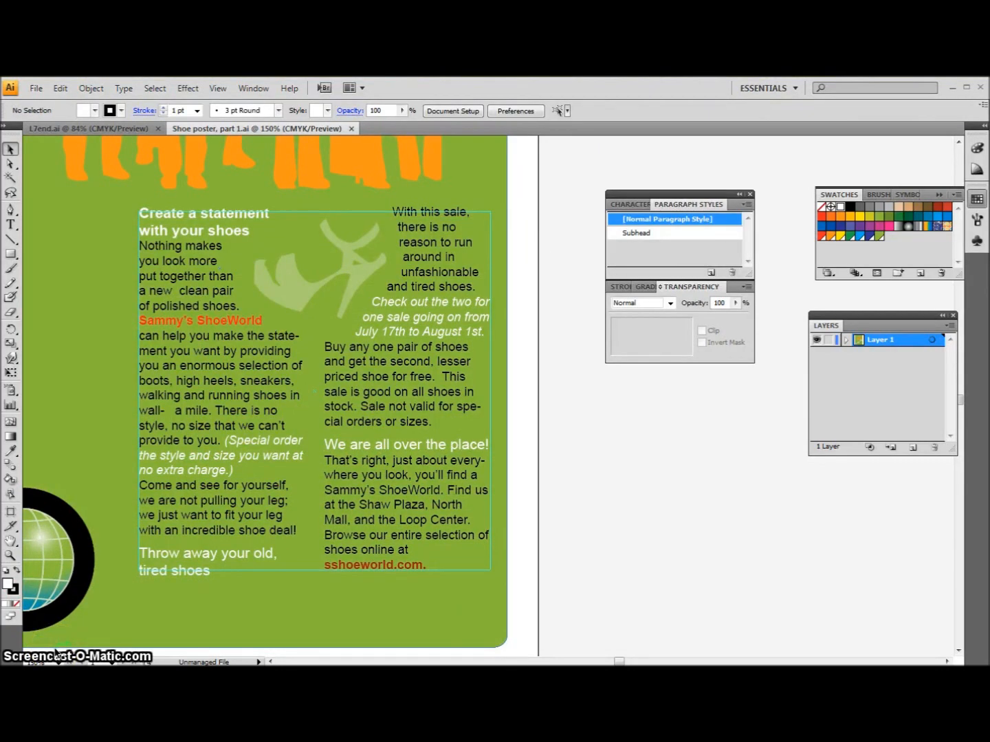
key("ctrl+1")
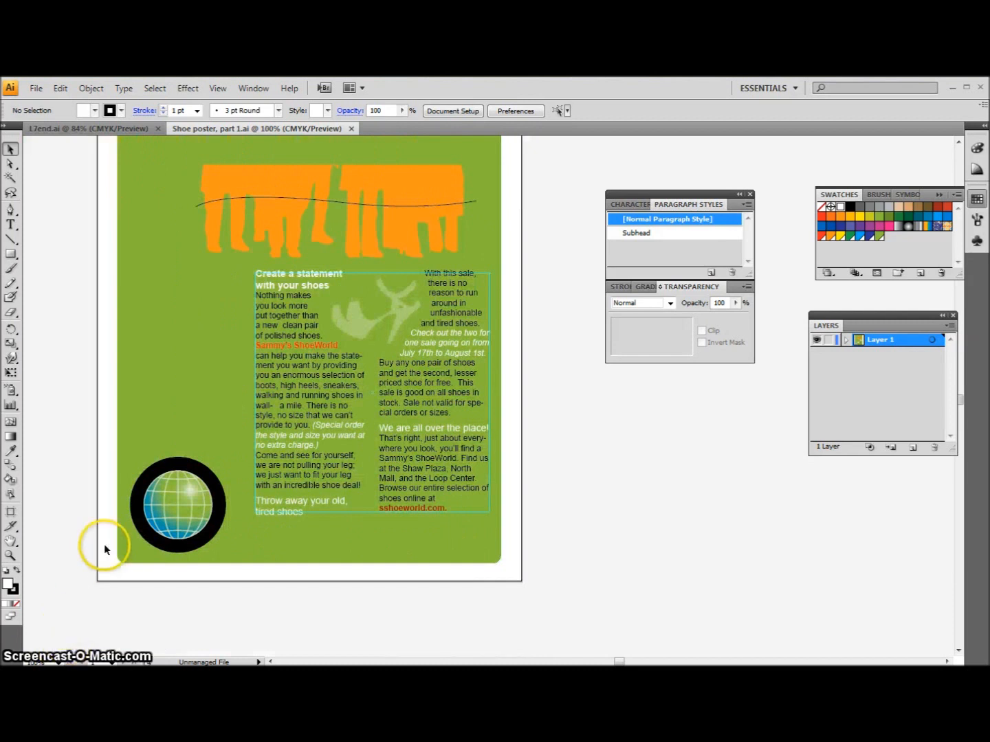
left_click_drag(183, 343, 188, 377)
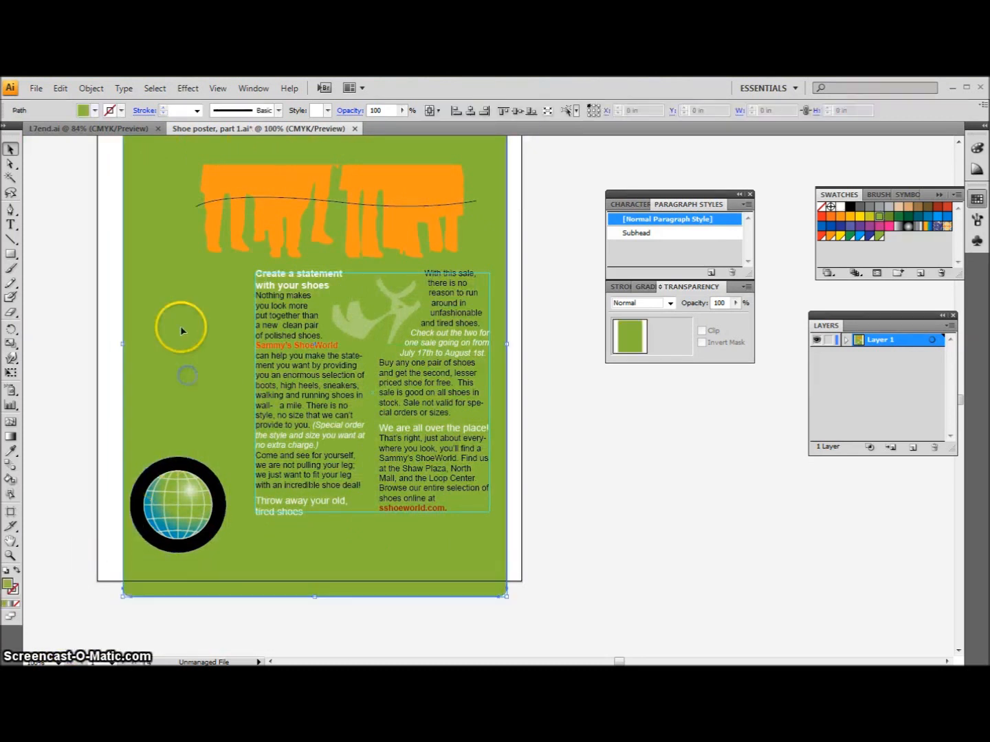
left_click(61, 89)
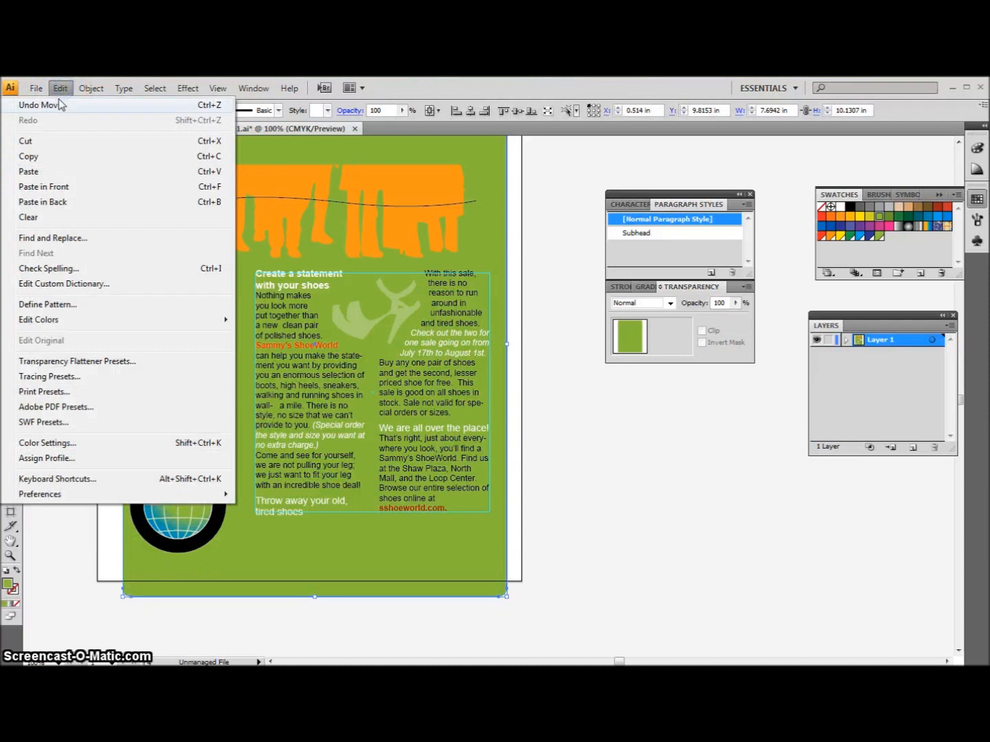
left_click(57, 102)
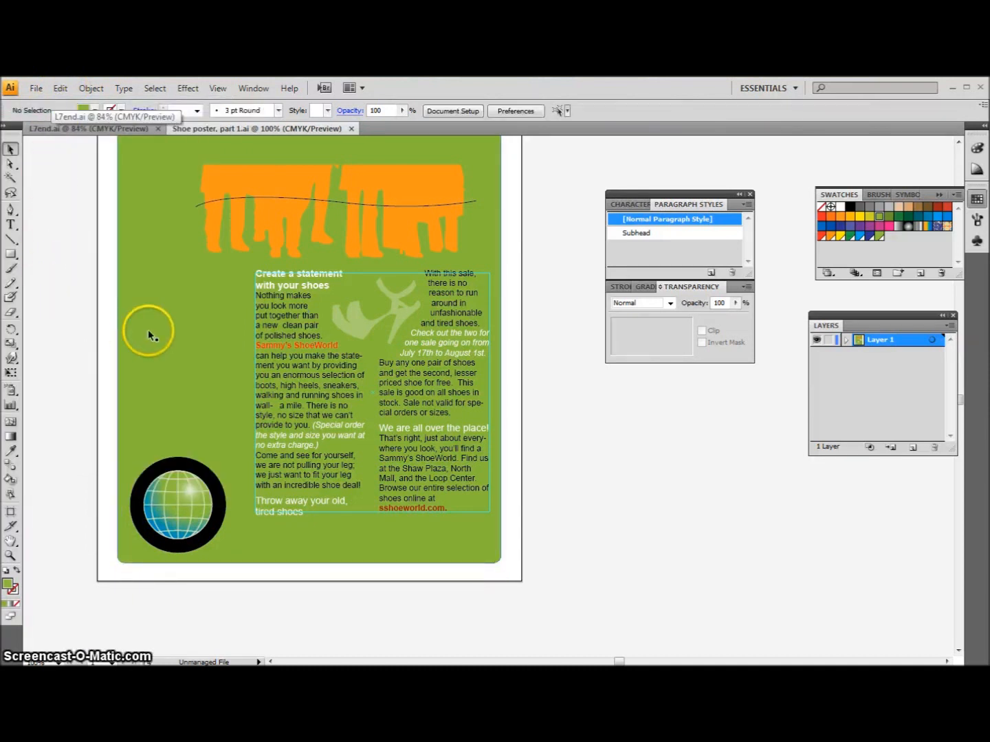
Step: Set up the Type tool for new text in Myriad Pro Regular at 85 pt
left_click_drag(157, 328, 170, 387)
scroll(571, 306, "up", 1)
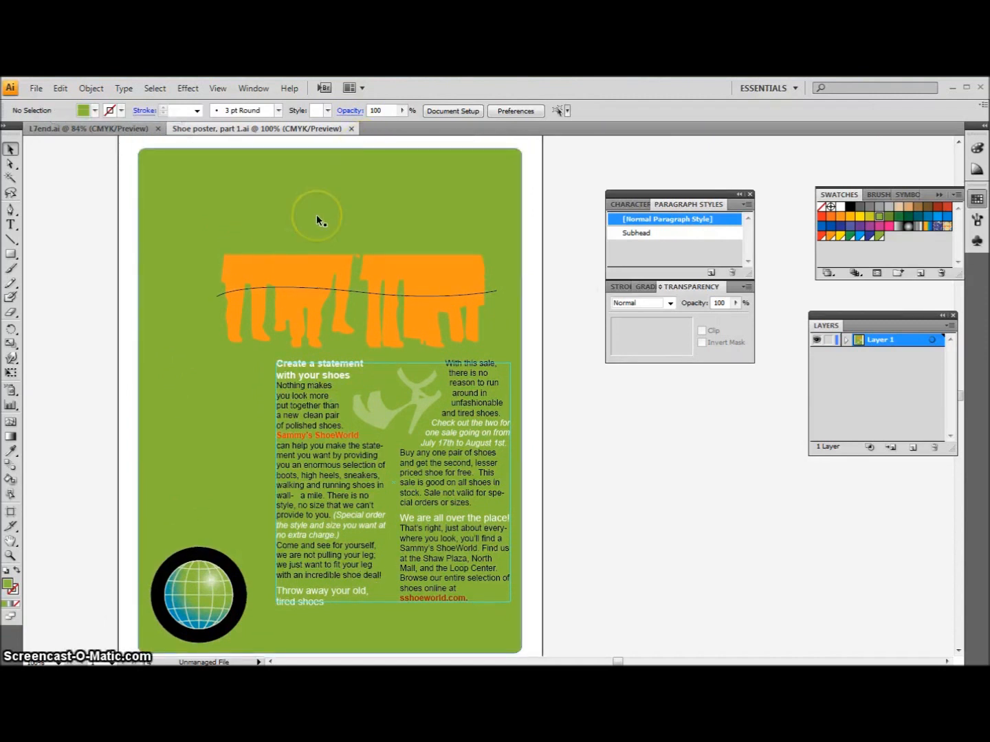
left_click(10, 226)
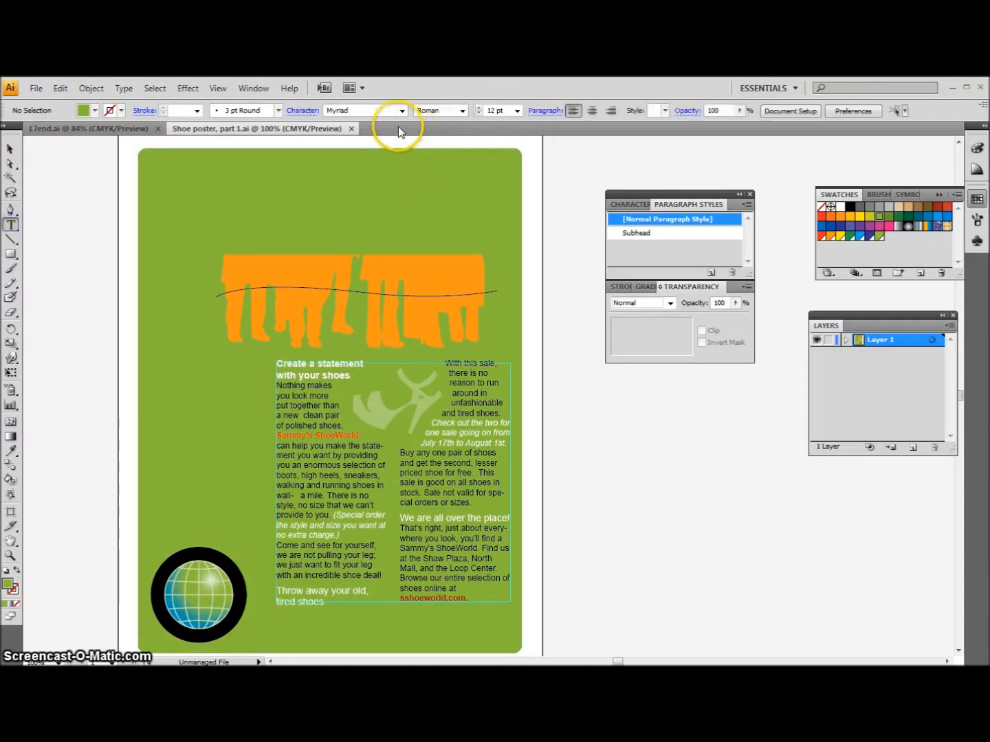
left_click(364, 110)
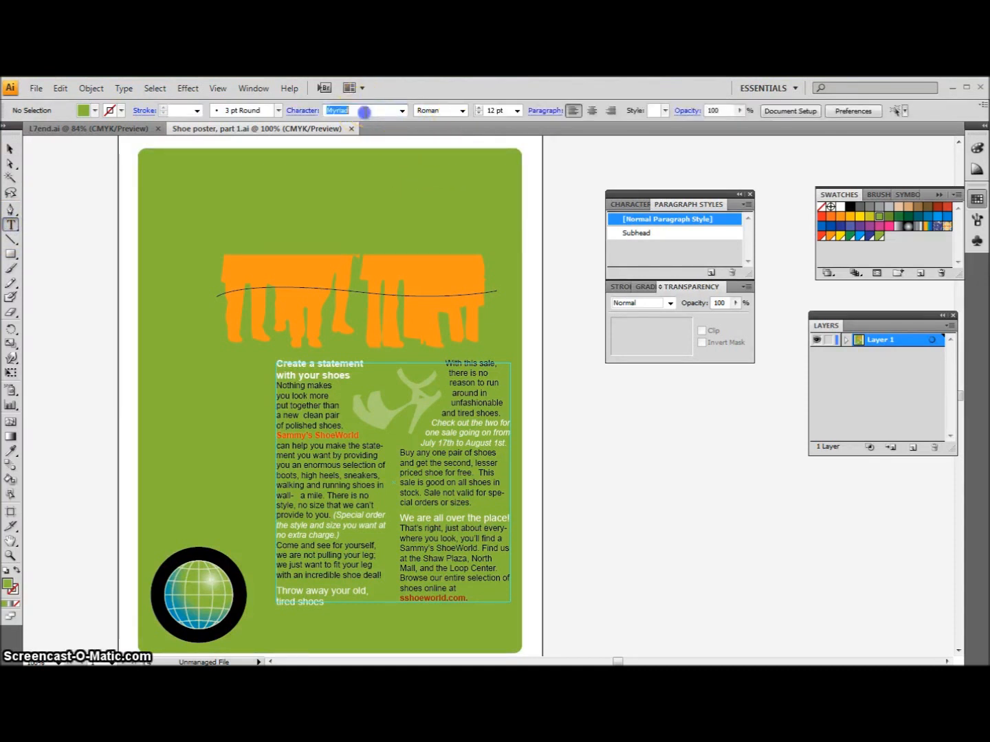
left_click(403, 111)
left_click(375, 132)
left_click(491, 110)
double_click(492, 110)
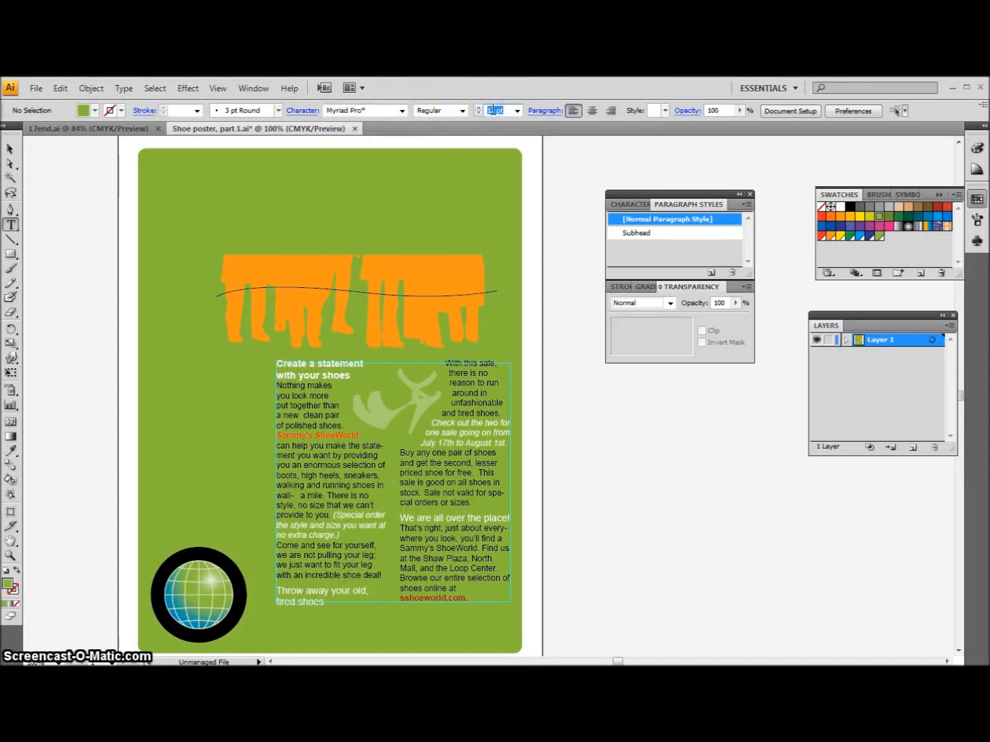
type("85")
Step: Lock the orange legs artwork group above the copy
left_click(11, 149)
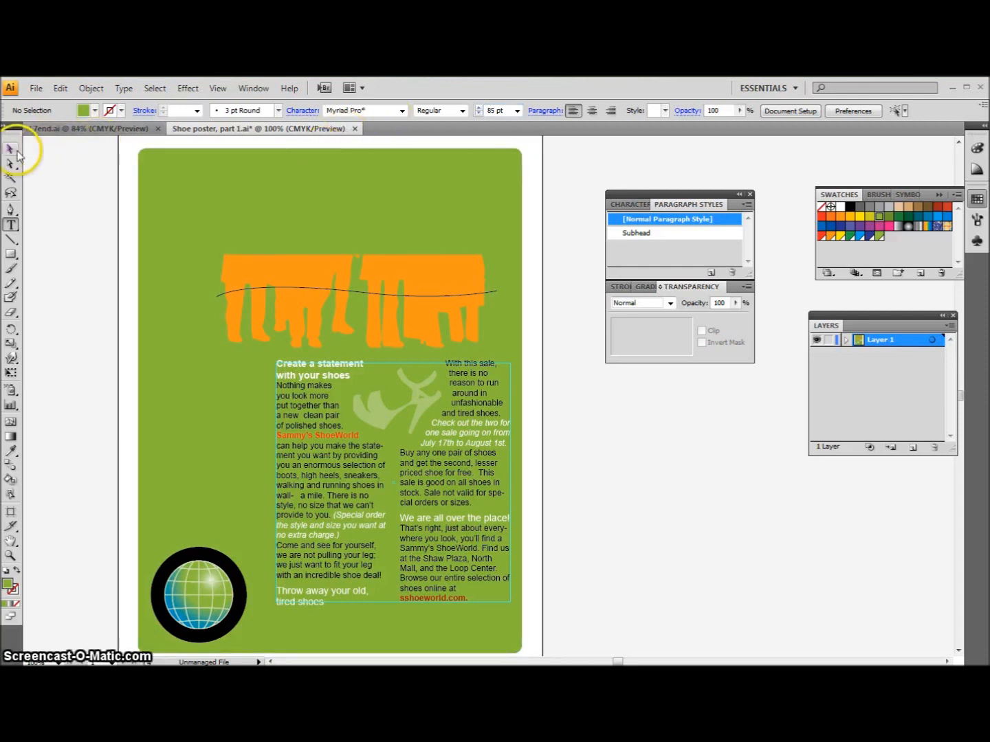
left_click(272, 272)
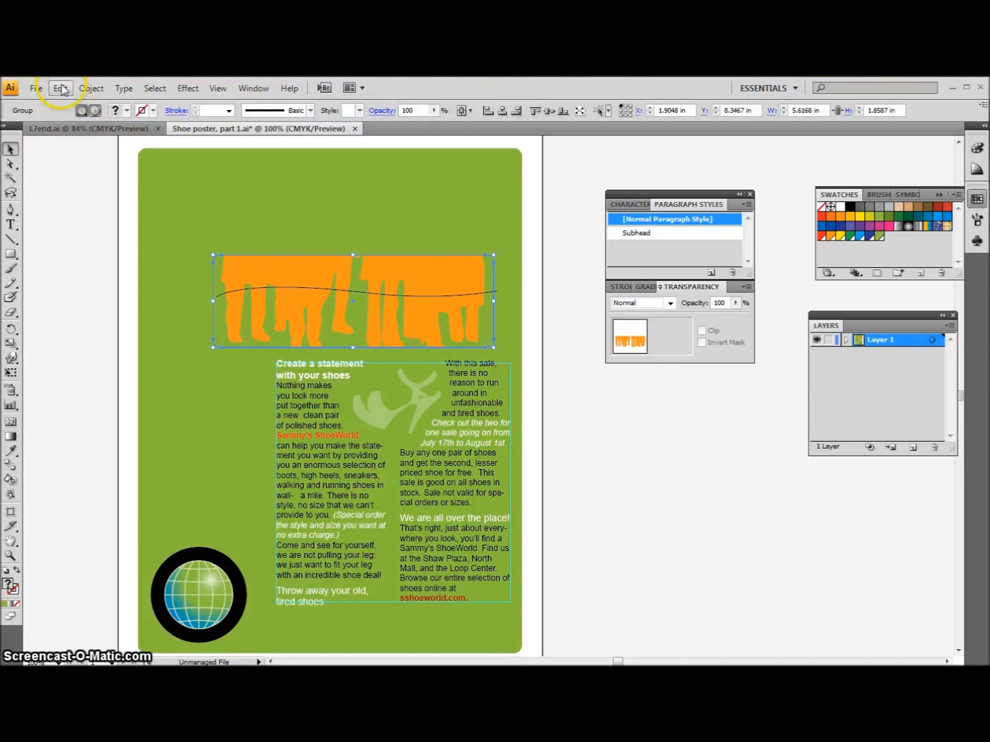
left_click(90, 88)
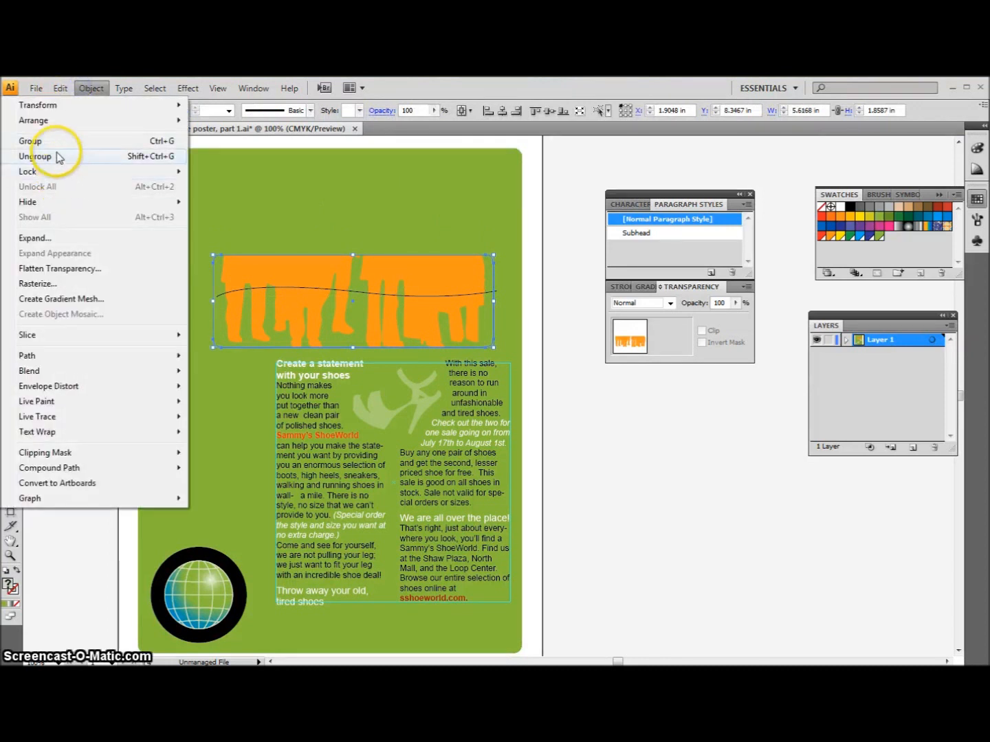
mouse_move(26, 172)
left_click(207, 174)
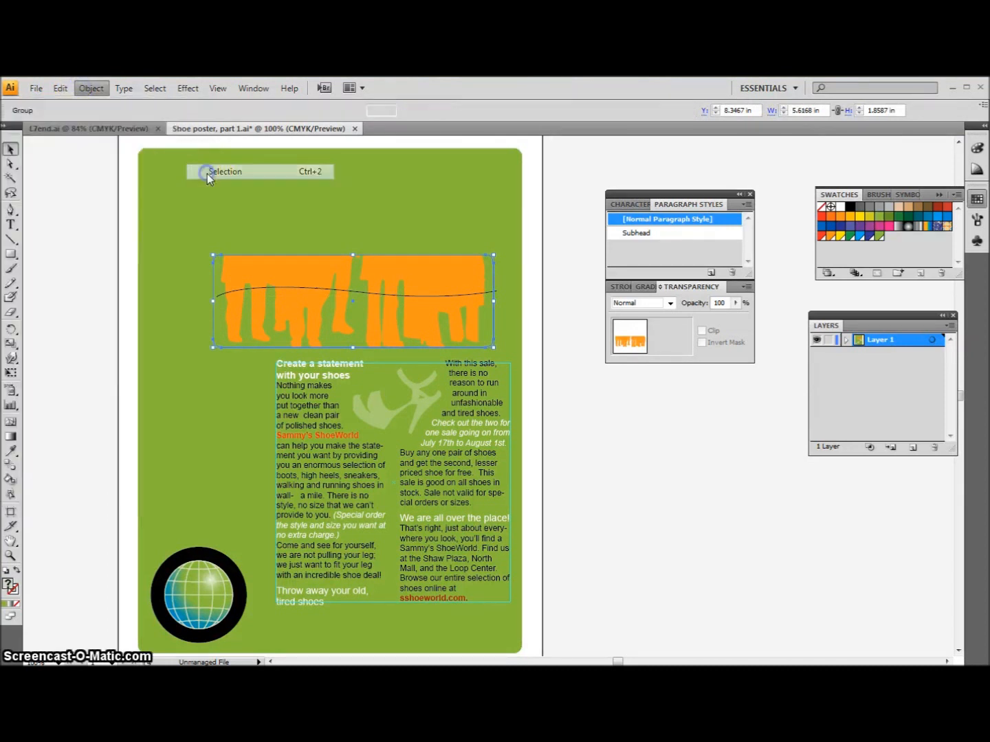
Step: Add the headline text "KICK IT UP!" across the upper part of the green flyer background
left_click(11, 224)
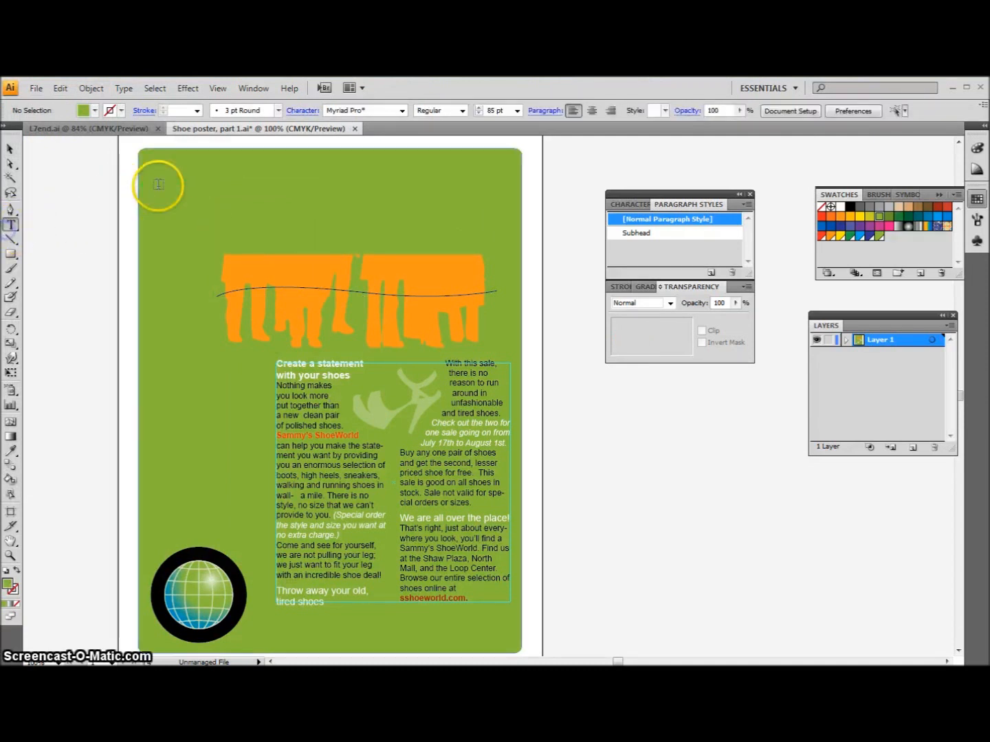
left_click(202, 193)
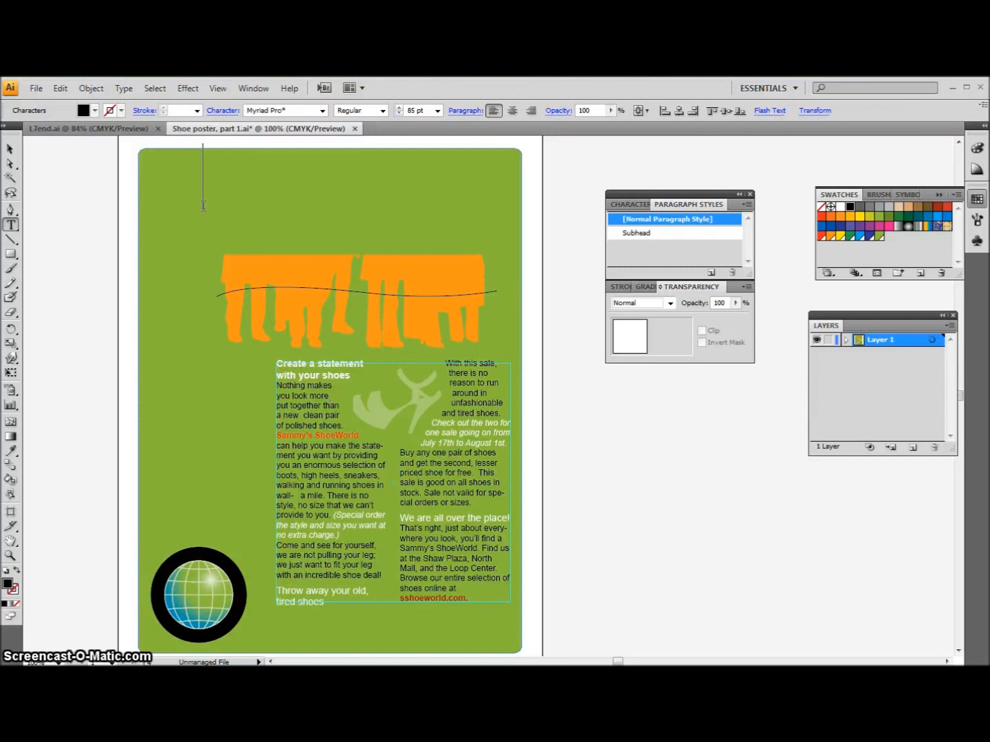
type("KICK")
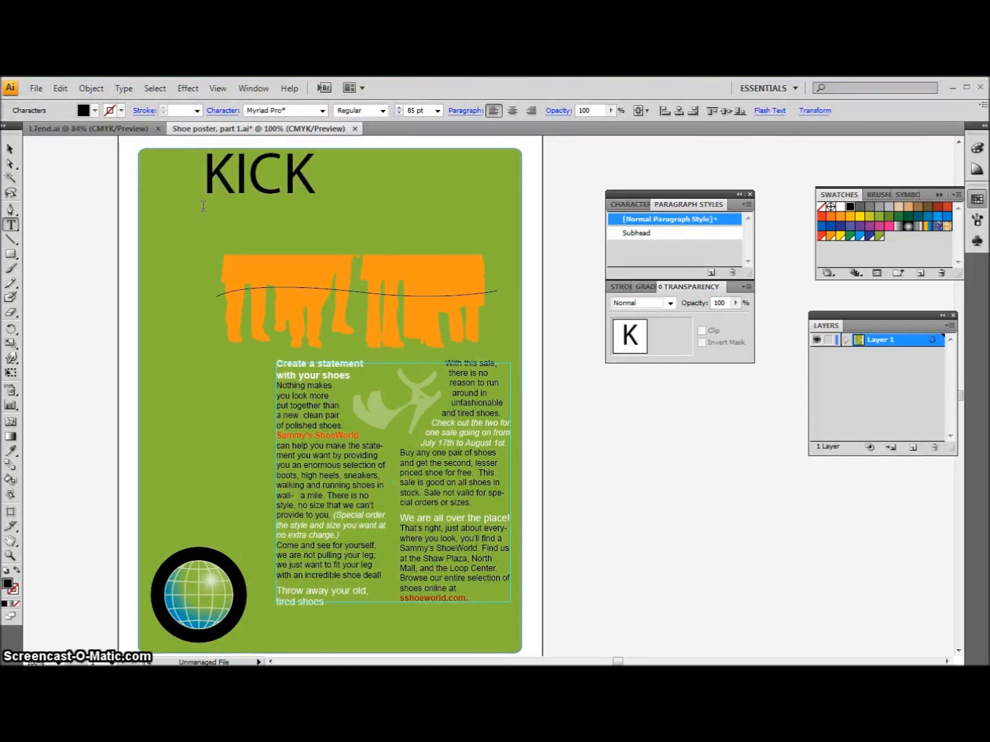
type(" IT YUP")
key("BackSpace")
key("BackSpace")
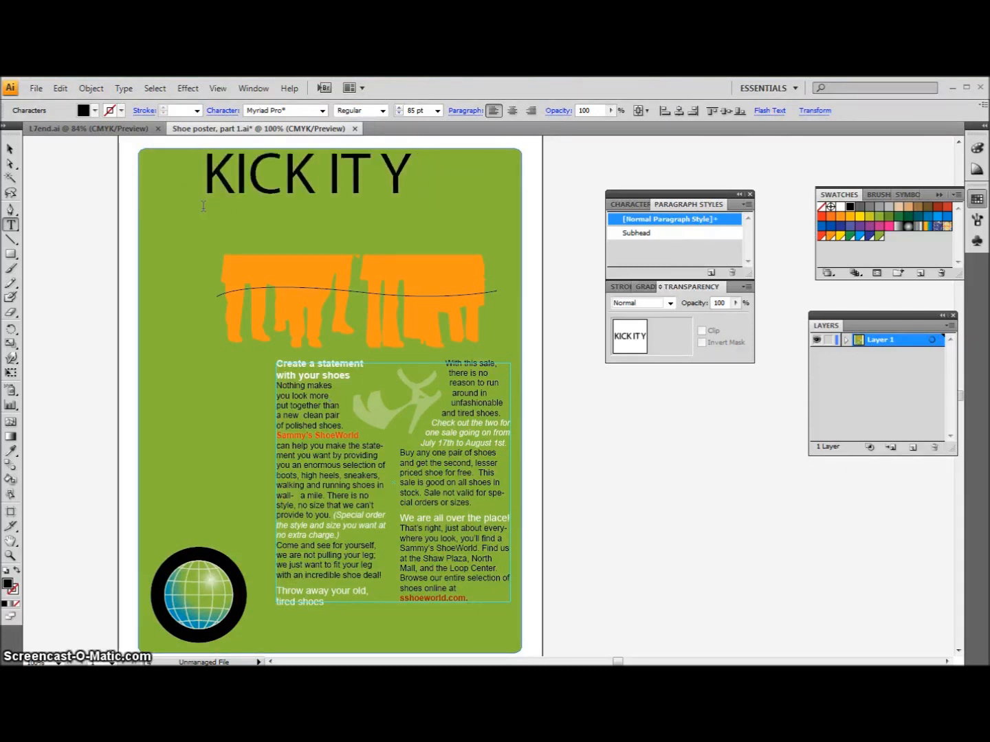
key("BackSpace")
type("YUP")
key("BackSpace")
key("BackSpace")
key("BackSpace")
type("UP!")
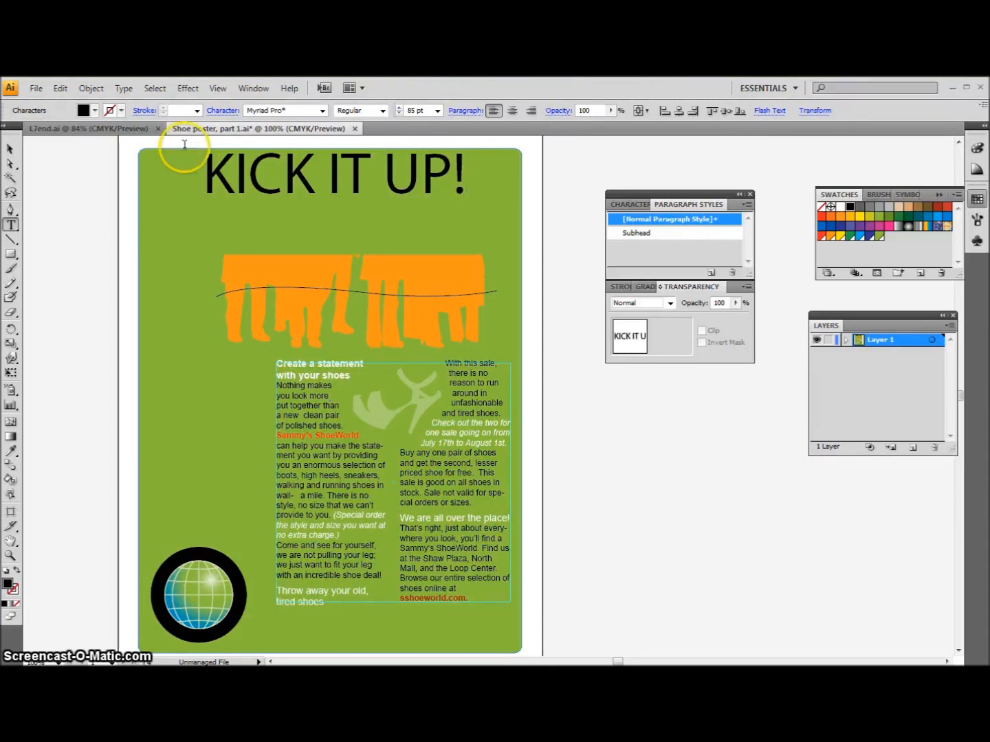
Step: Set the "KICK IT UP!" headline's font style to Myriad Pro Bold
triple_click(254, 167)
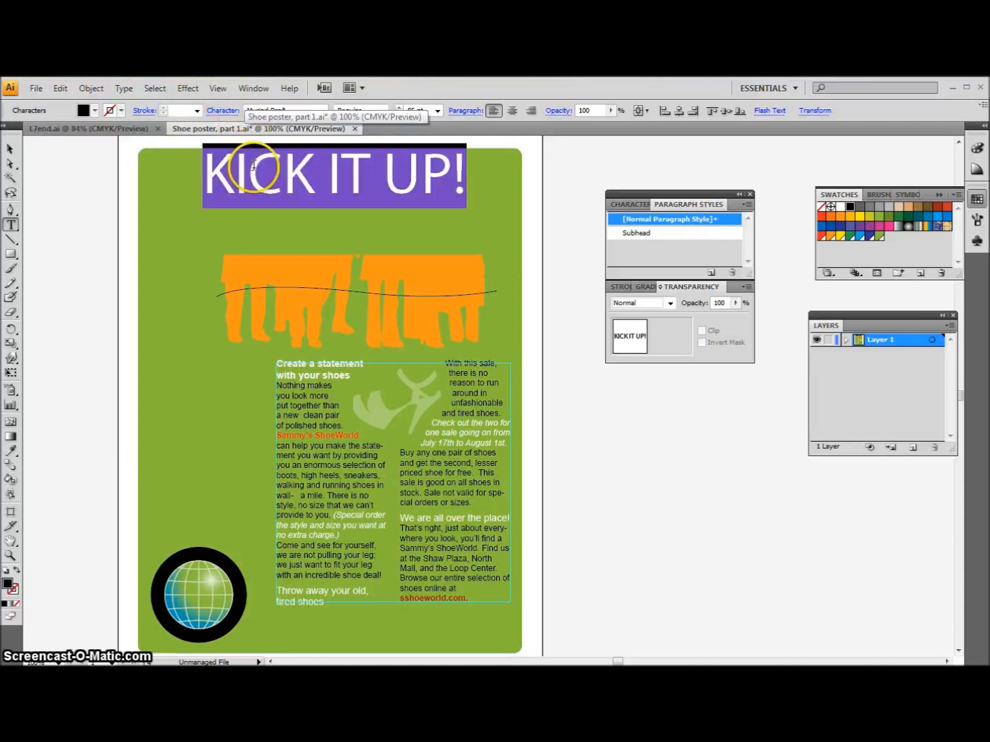
left_click(381, 111)
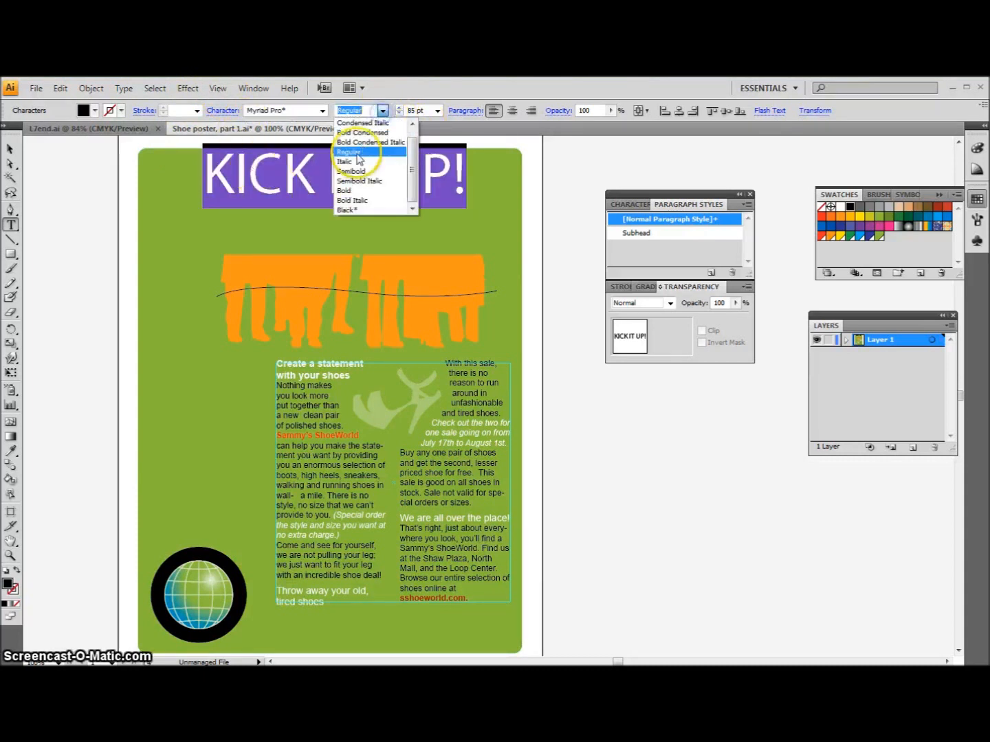
left_click(356, 191)
left_click(310, 162)
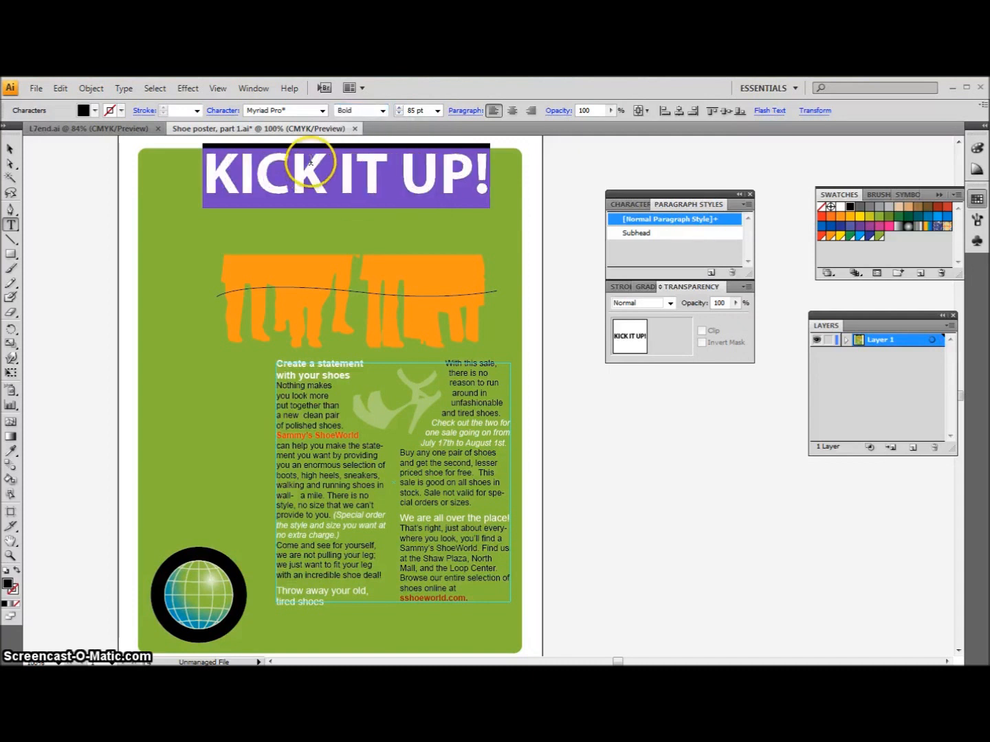
Step: Move the headline down so it sits just above the orange legs artwork
left_click(10, 149)
left_click_drag(329, 146, 331, 189)
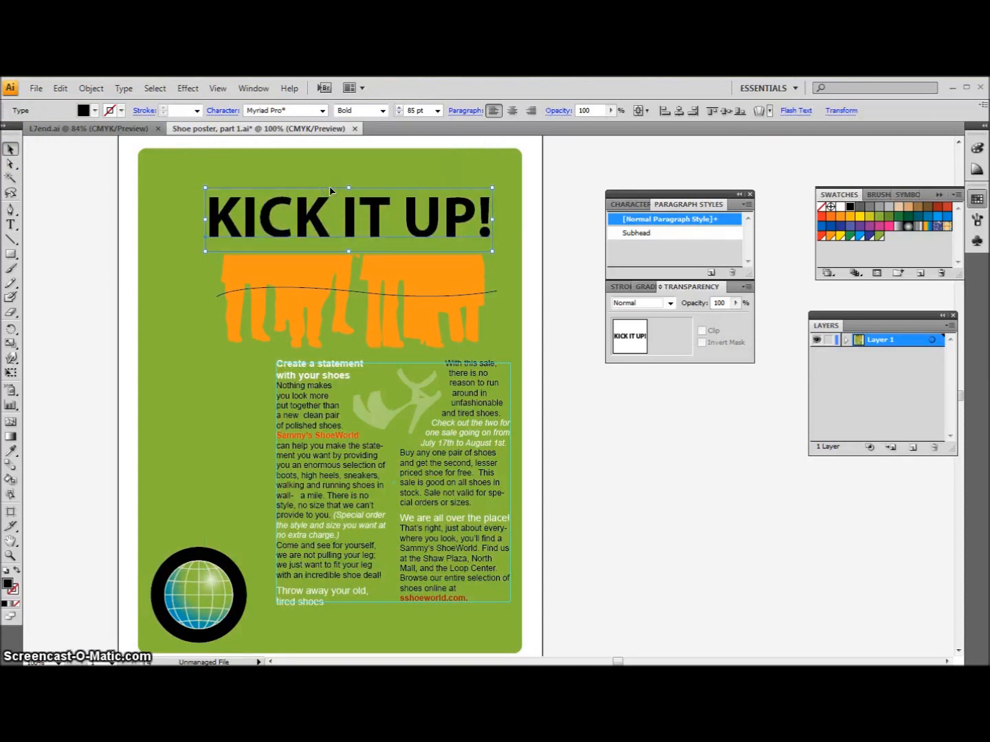
key("Down")
key("Down")
key("Down")
key("Down")
key("Down")
key("Down")
key("Down")
key("Down")
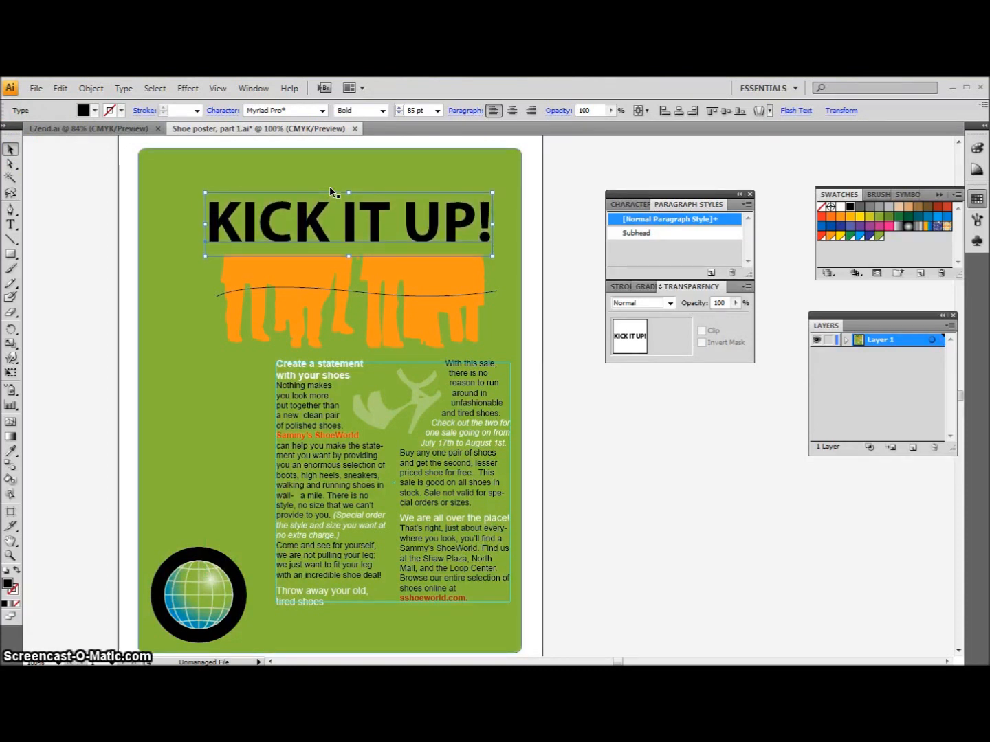
key("Down")
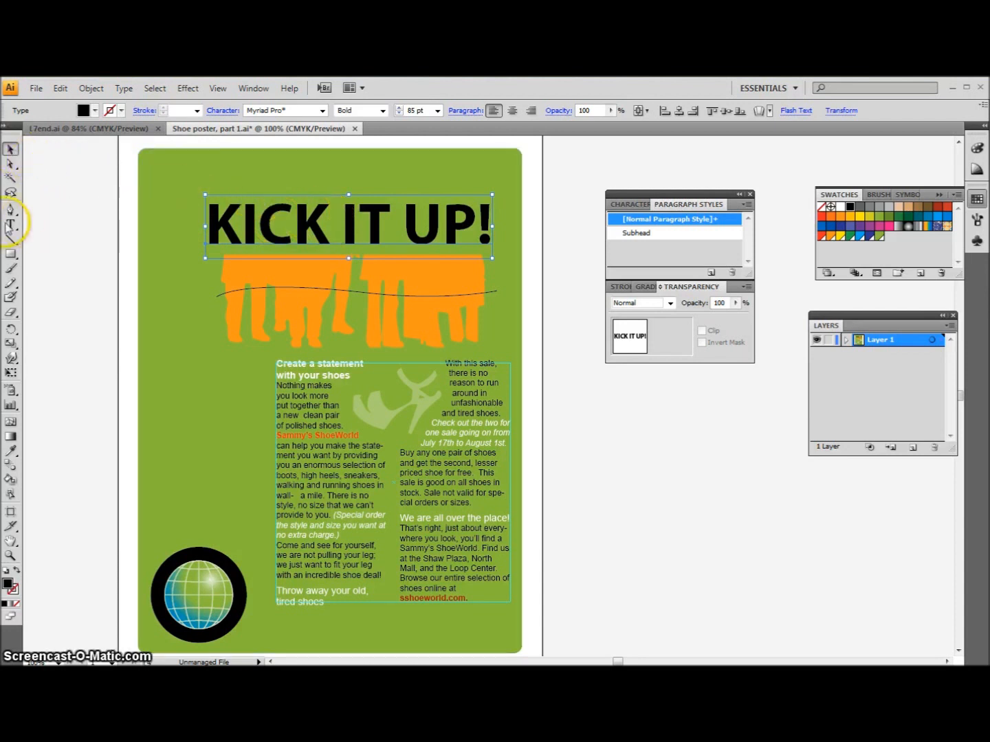
Step: Apply an Arc Upper warp effect to the headline with a horizontal bend of 50%
left_click(186, 92)
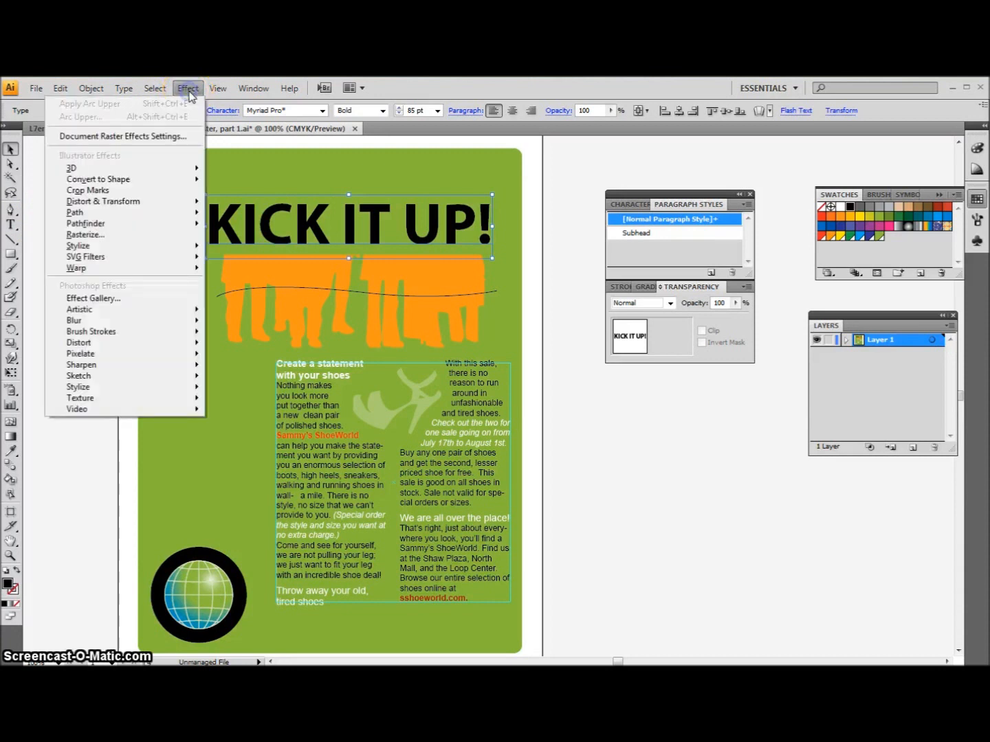
mouse_move(119, 269)
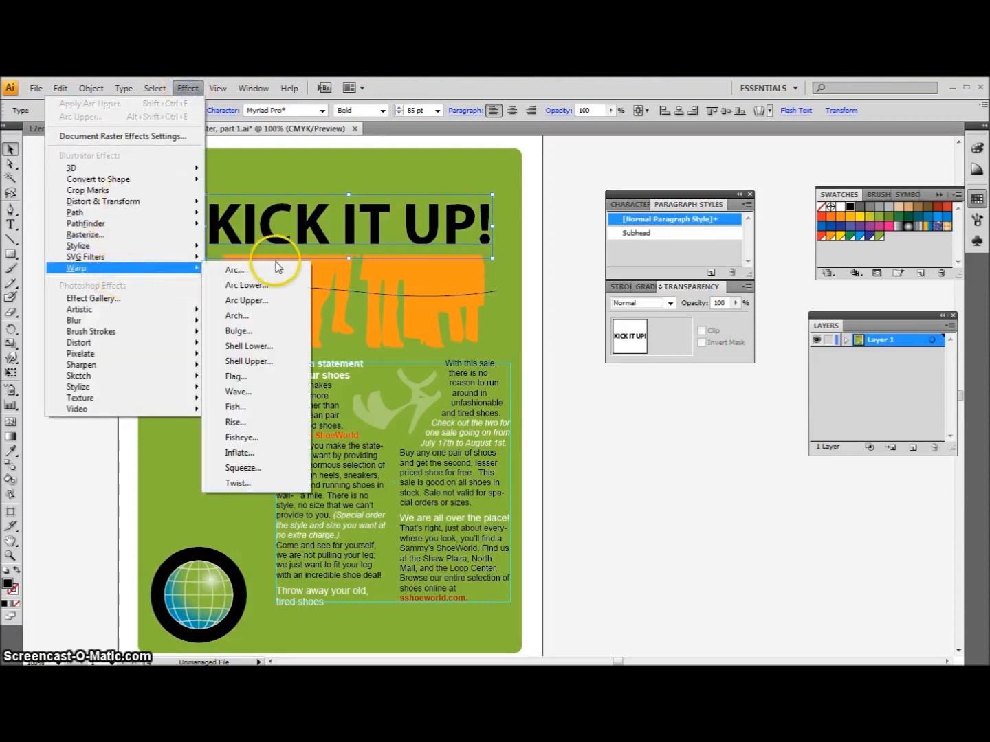
left_click(263, 304)
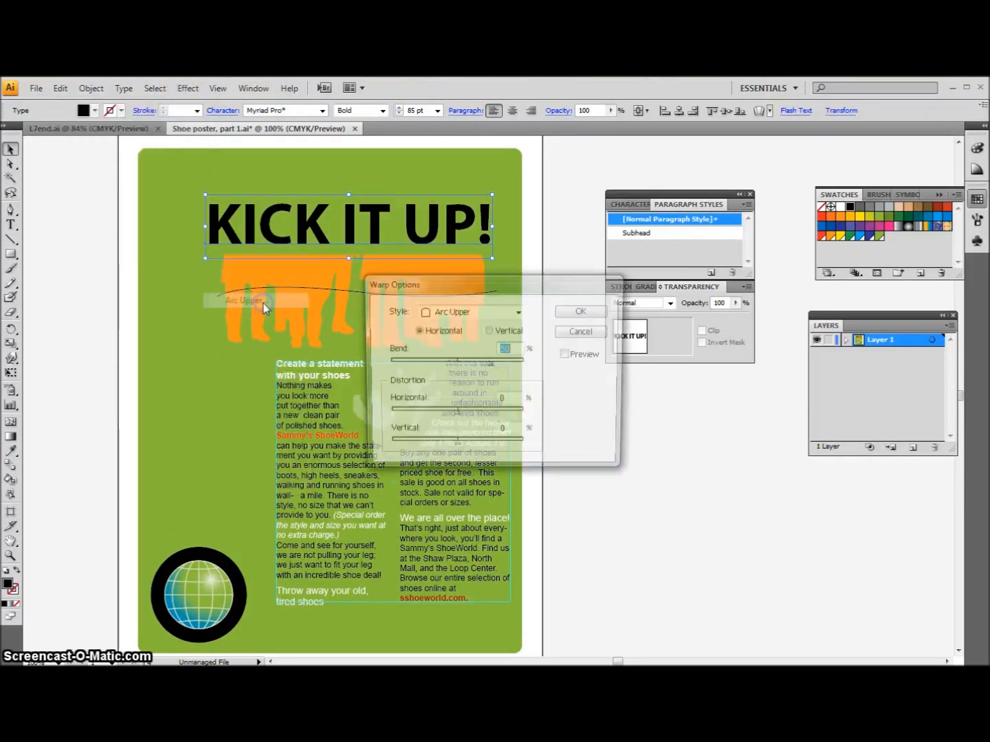
left_click(567, 355)
left_click_drag(545, 282, 644, 278)
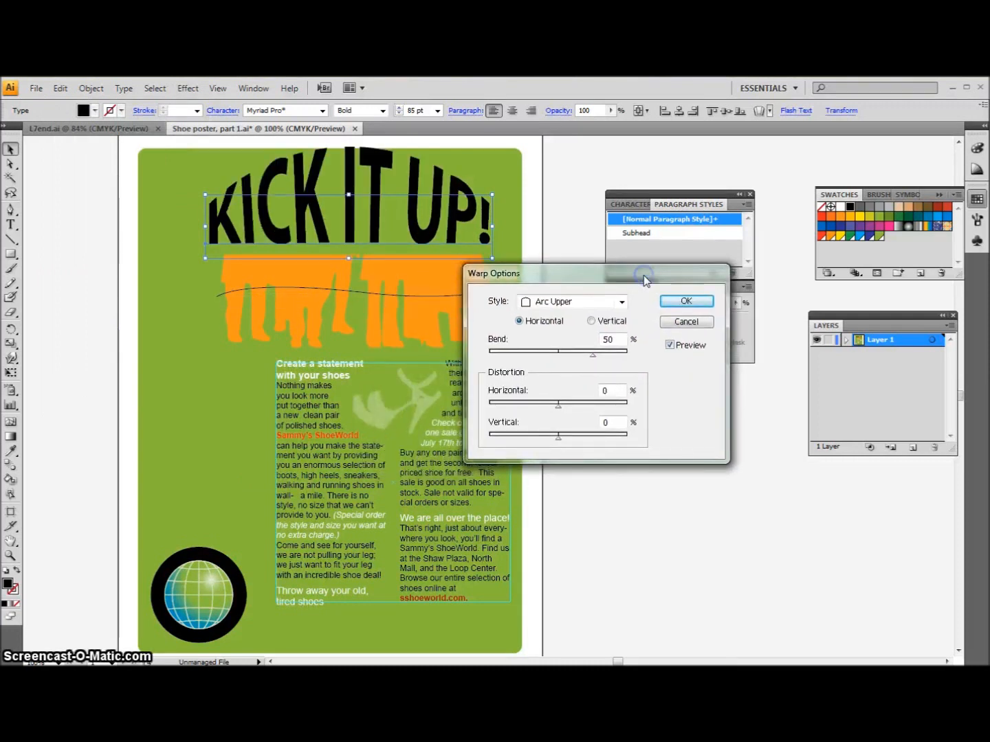
left_click(684, 303)
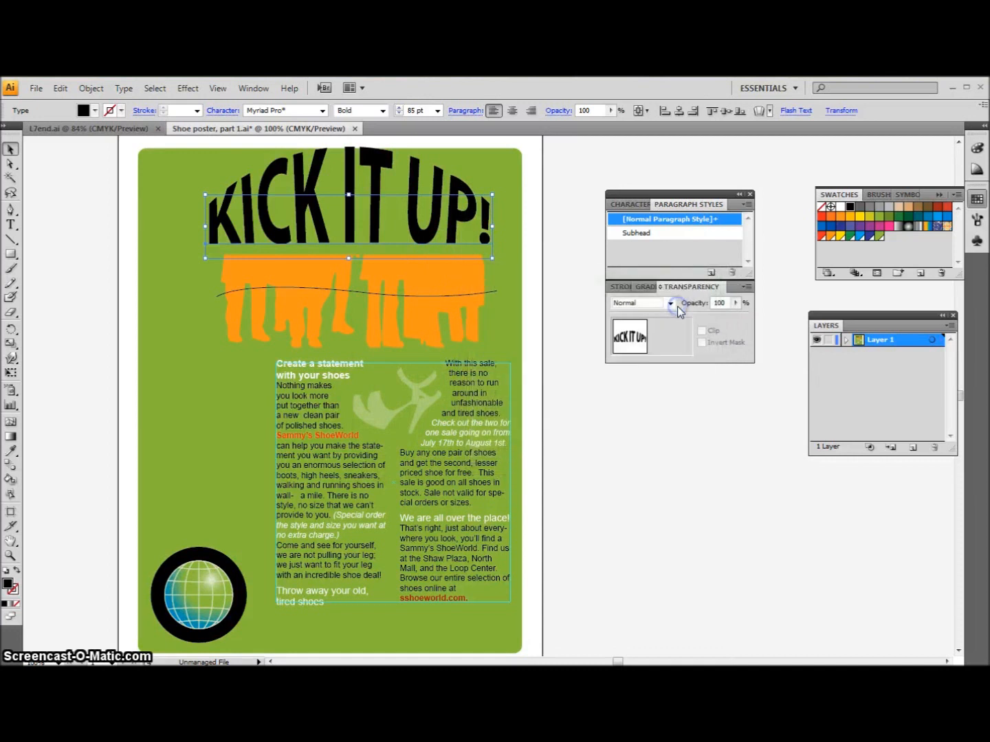
Step: Nudge the arched headline down and to the right until it is centered directly above the orange legs
key("Down")
key("Down")
key("Down")
key("Down")
key("Down")
key("Down")
key("Down")
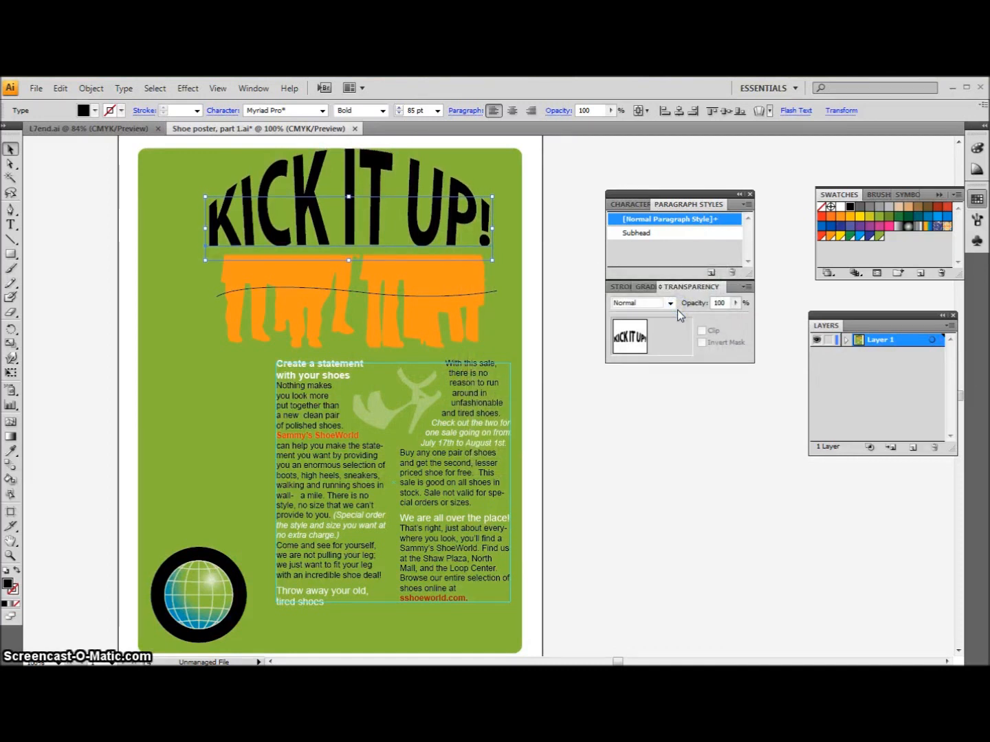
key("Down")
key("Down")
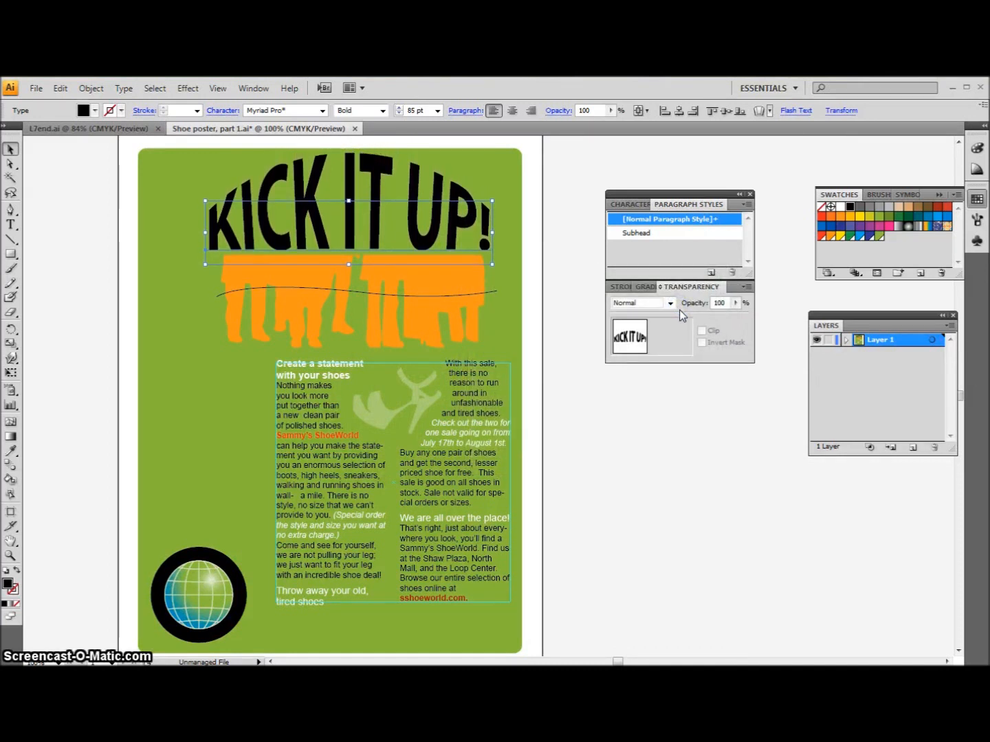
key("Right")
key("Right")
key("Right")
key("Right")
key("Right")
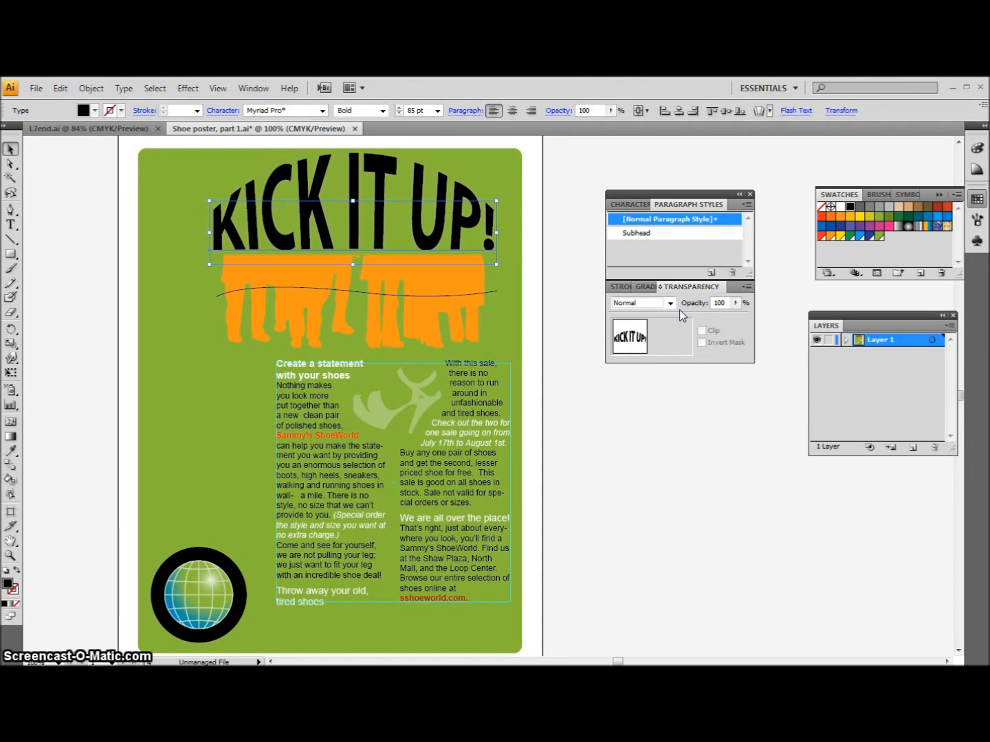
Step: Give all of the headline text a white fill and a 2 pt orange stroke
left_click(11, 223)
left_click(366, 196)
key("ctrl+a")
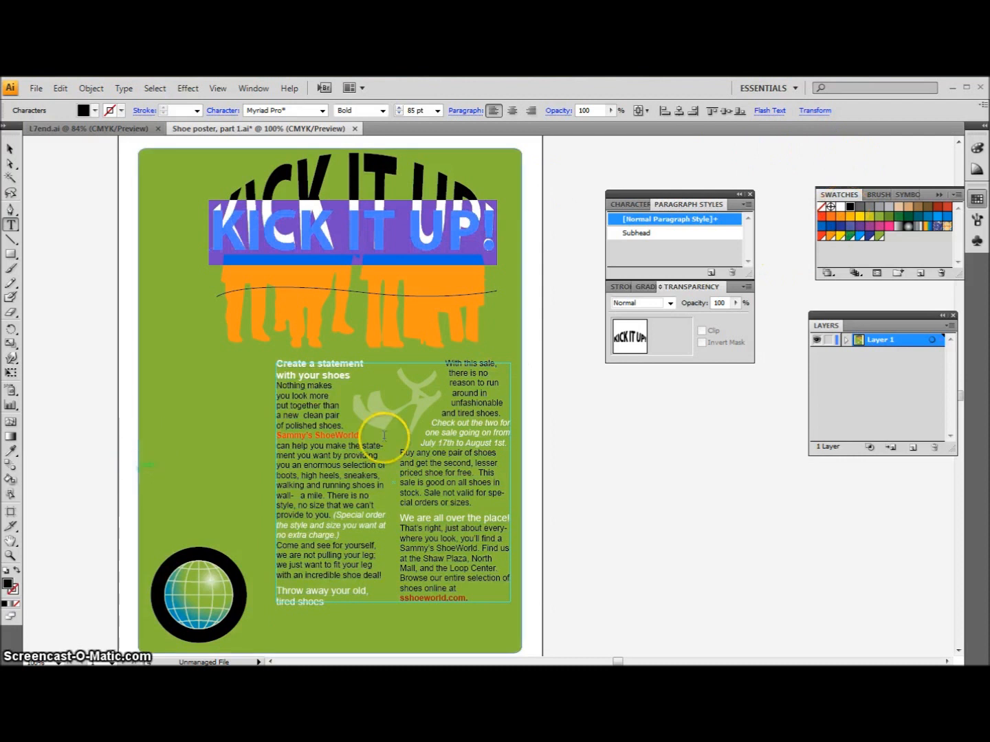
left_click(841, 207)
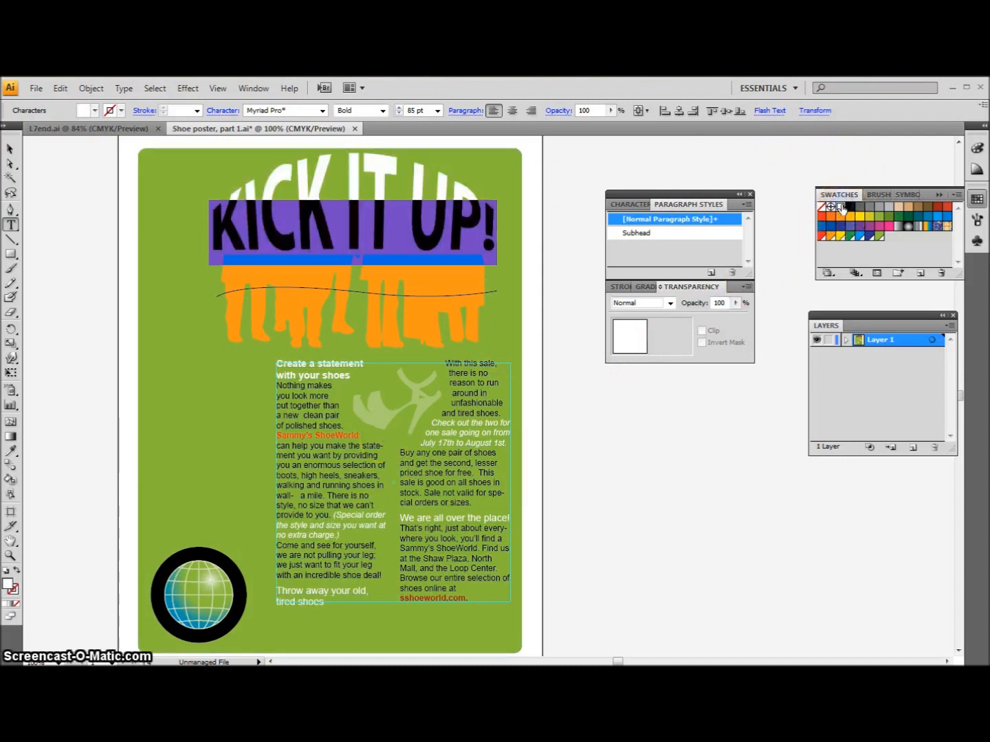
left_click(15, 589)
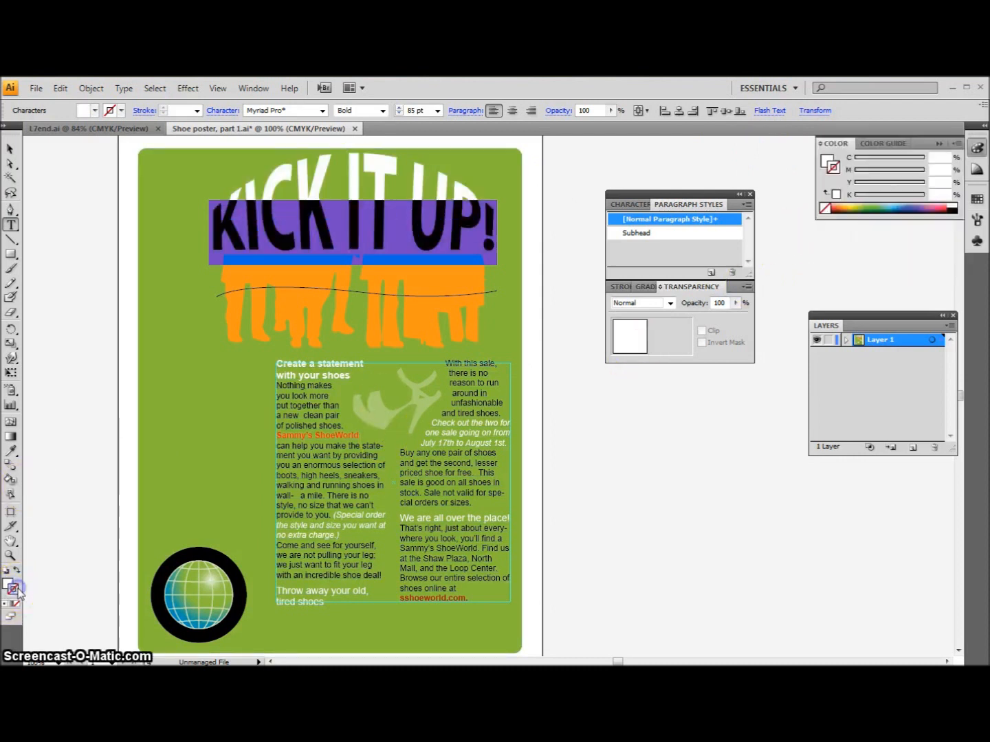
left_click(976, 200)
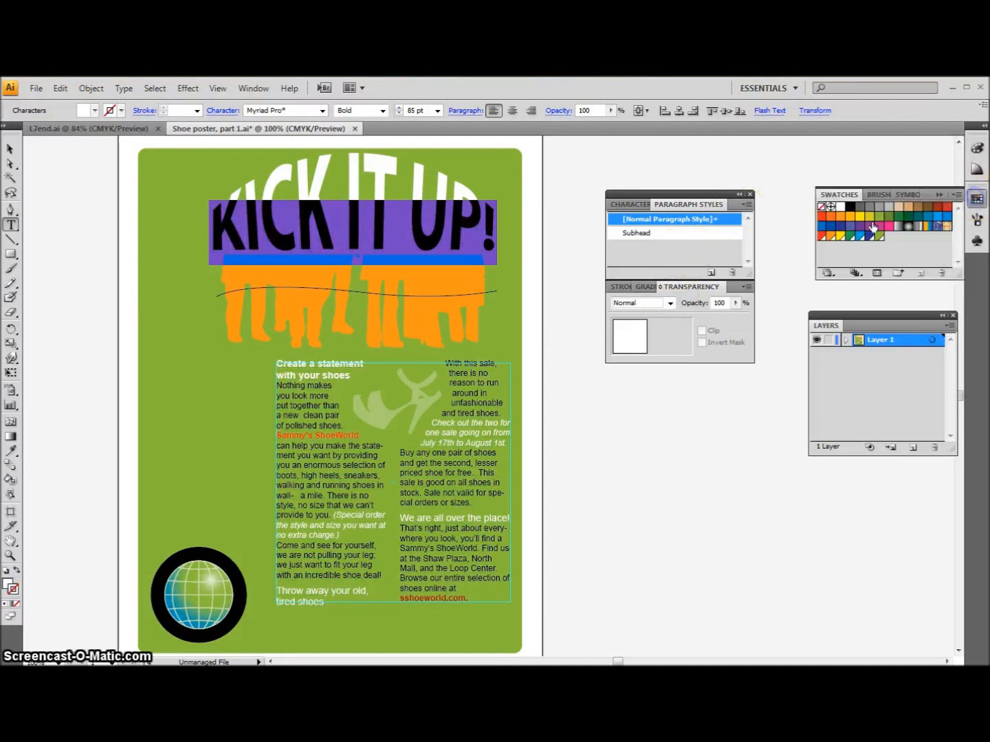
left_click(833, 224)
left_click(196, 110)
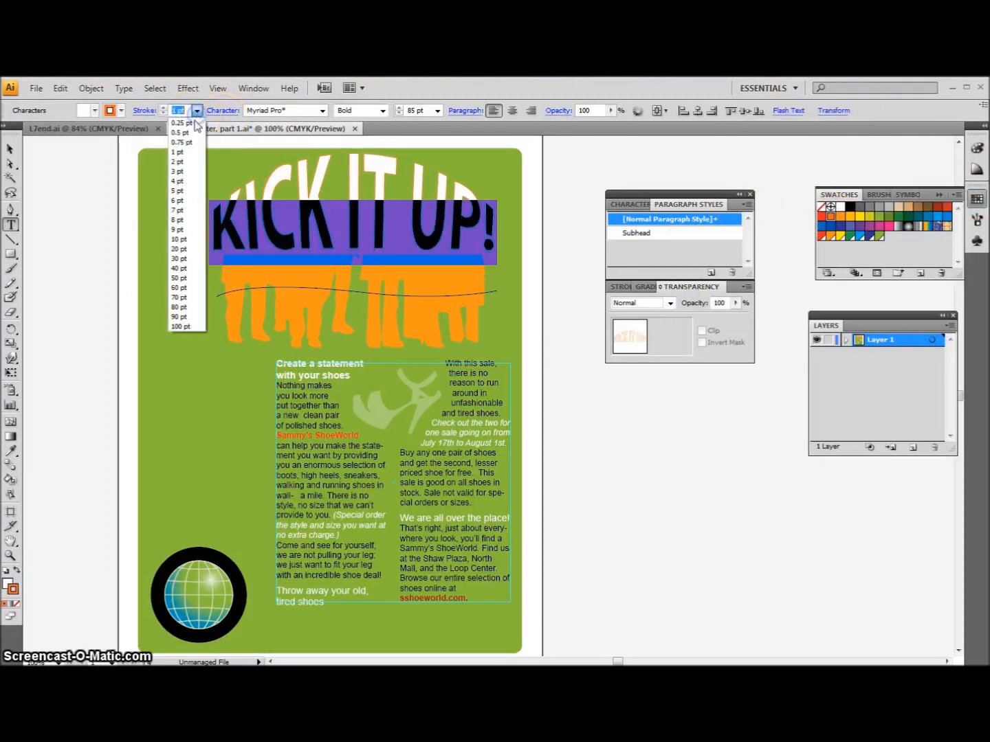
left_click(178, 162)
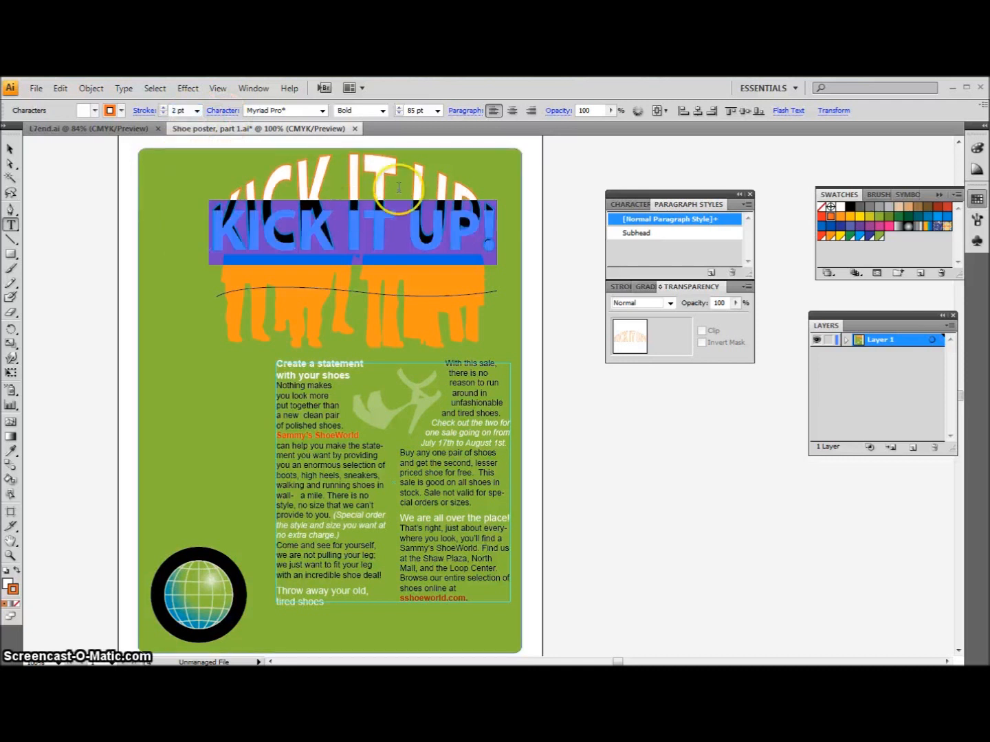
Step: Add a black Multiply drop shadow to the headline with 75% opacity, 0.1 in X and Y offsets and 0.07 in blur
left_click(10, 149)
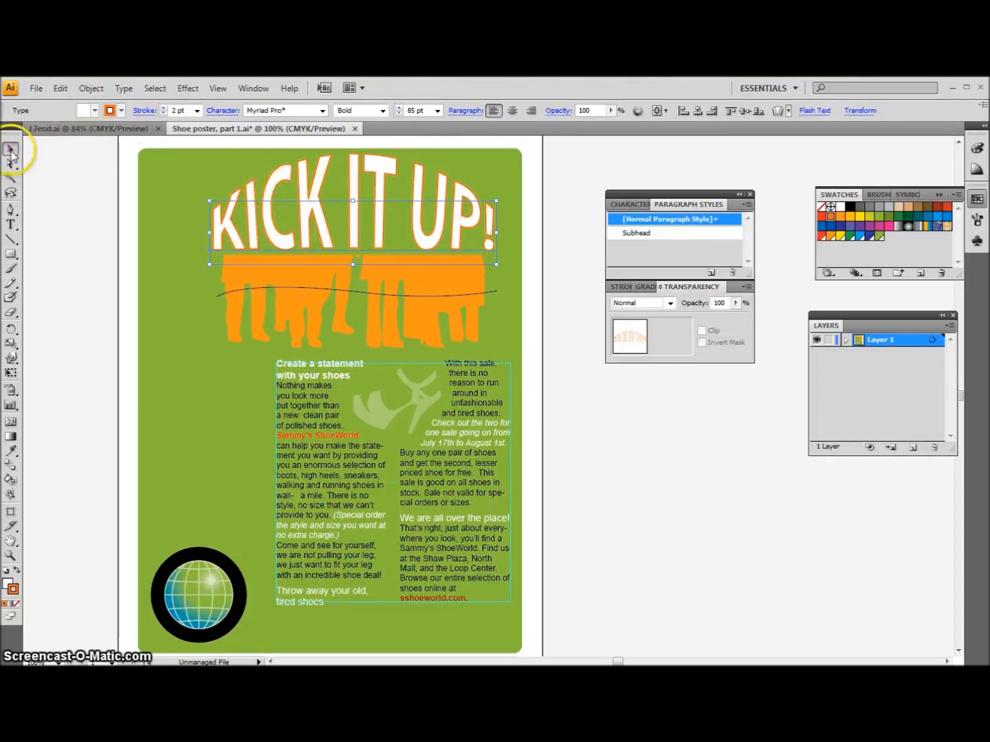
left_click(265, 183)
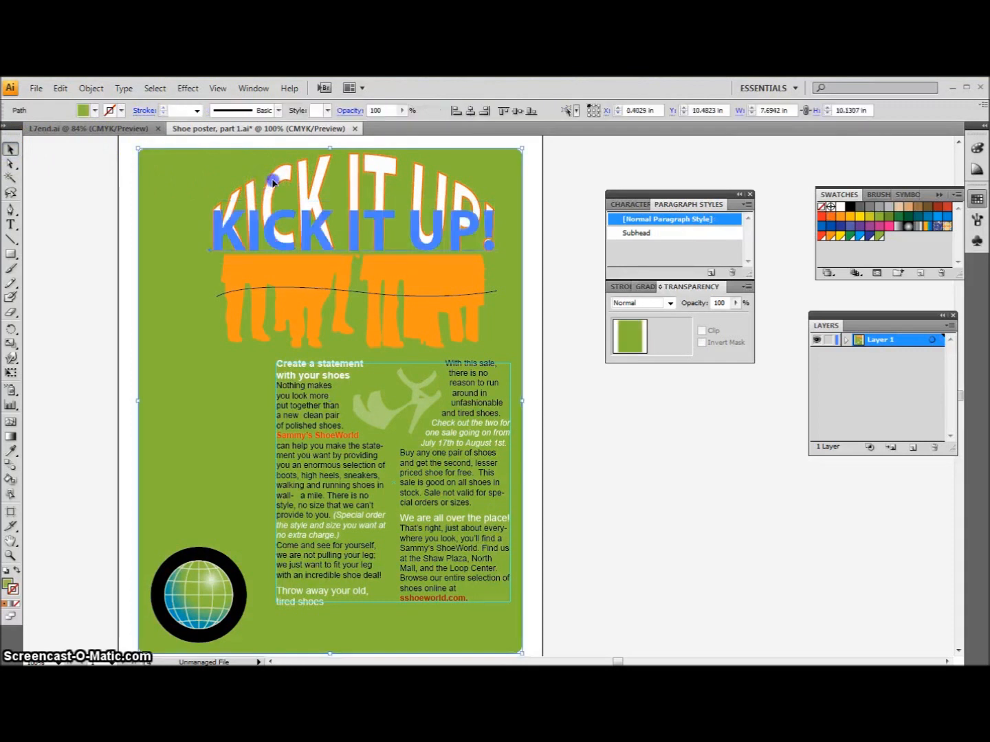
left_click(273, 182)
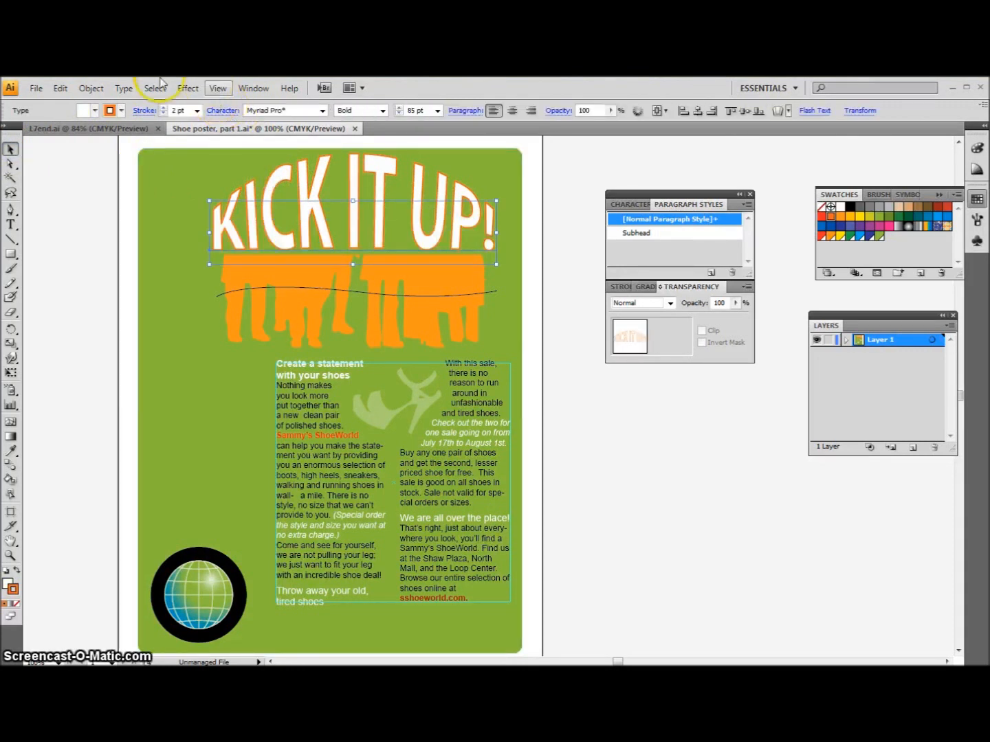
left_click(187, 89)
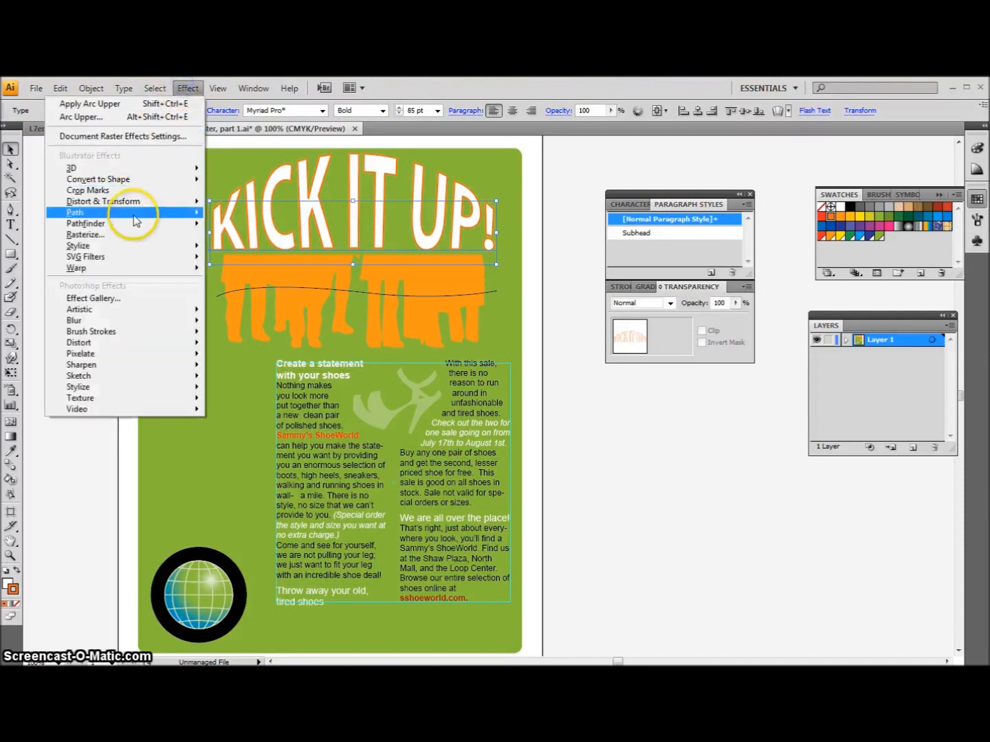
mouse_move(127, 252)
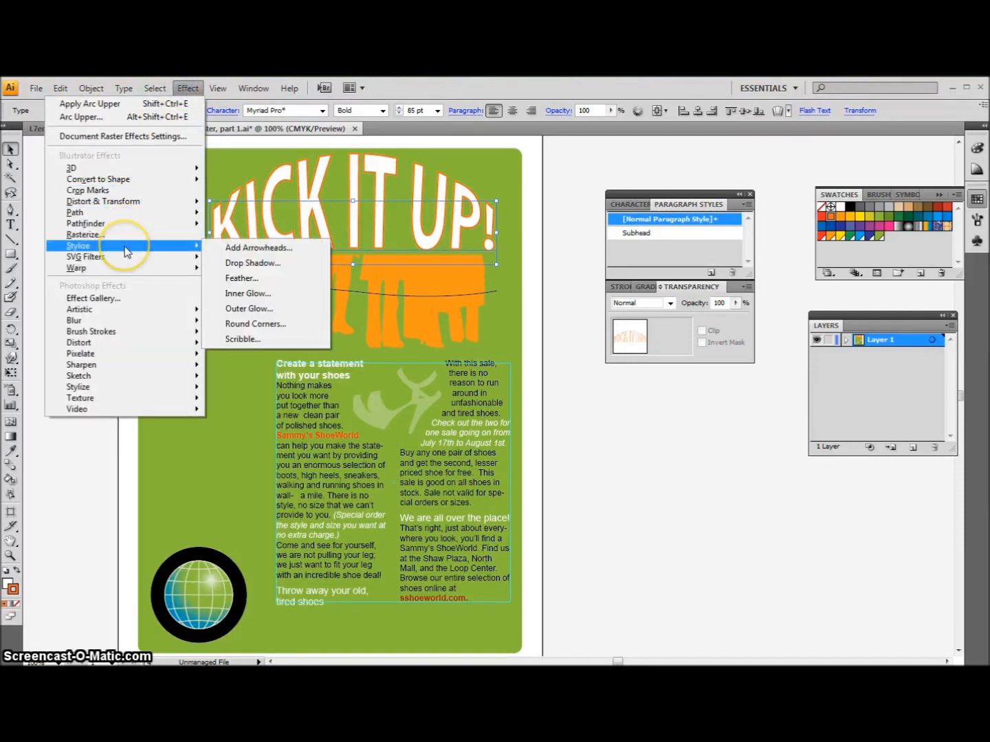
left_click(261, 263)
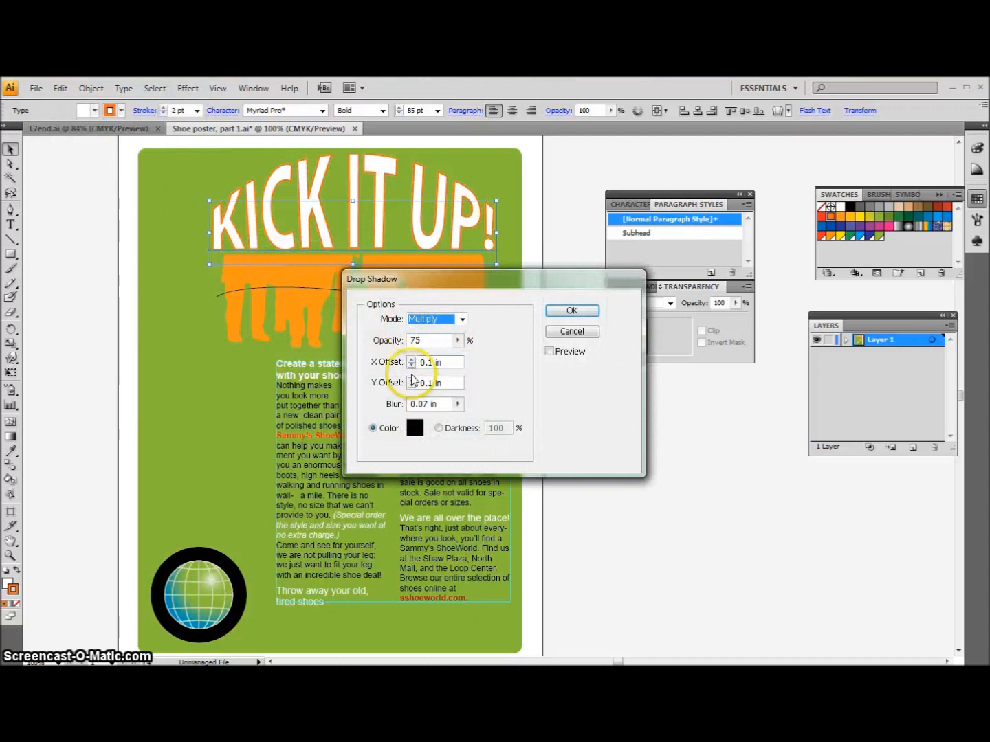
left_click(548, 351)
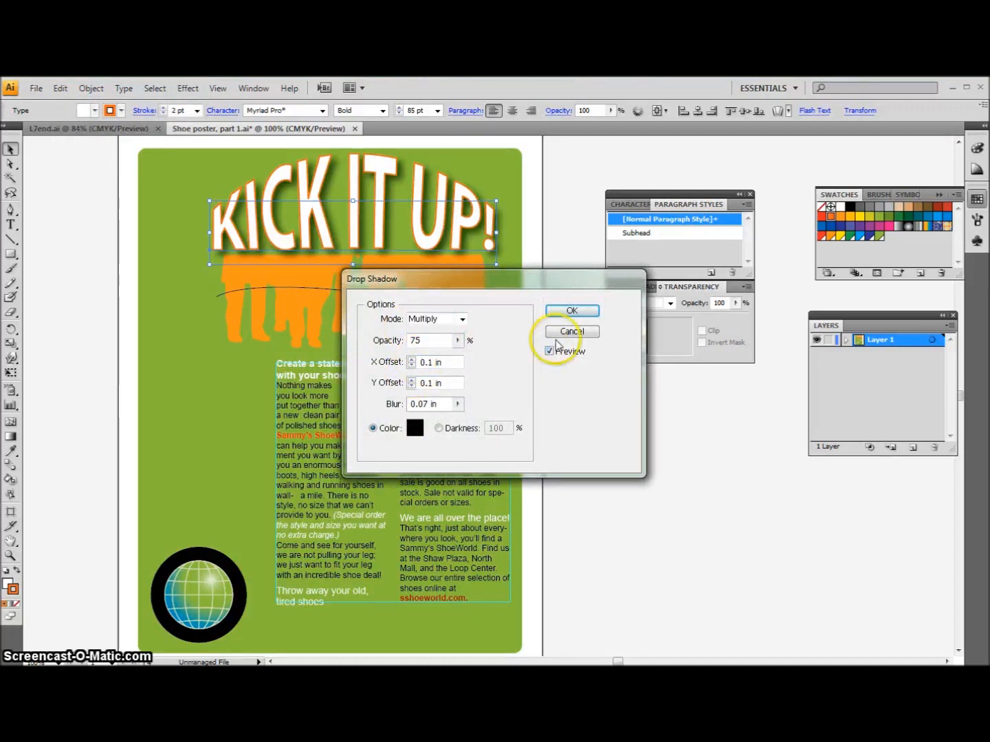
left_click(559, 313)
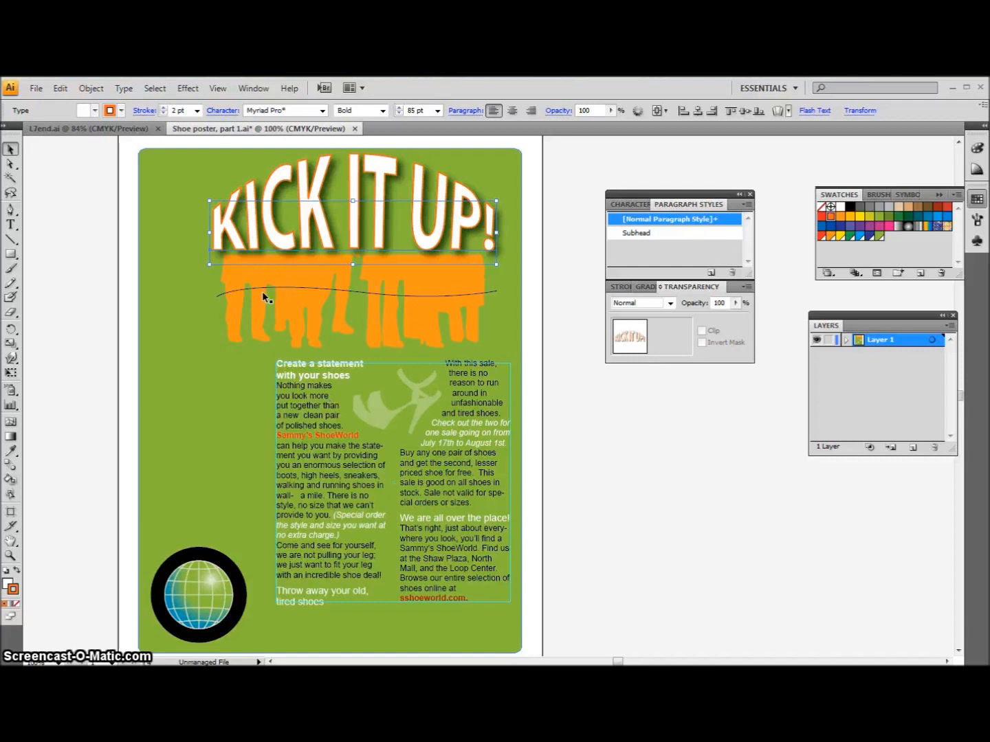
Step: Set the selected headline's font size to 36 pt and activate the Type tool
left_click(413, 111)
type("636")
key("Return")
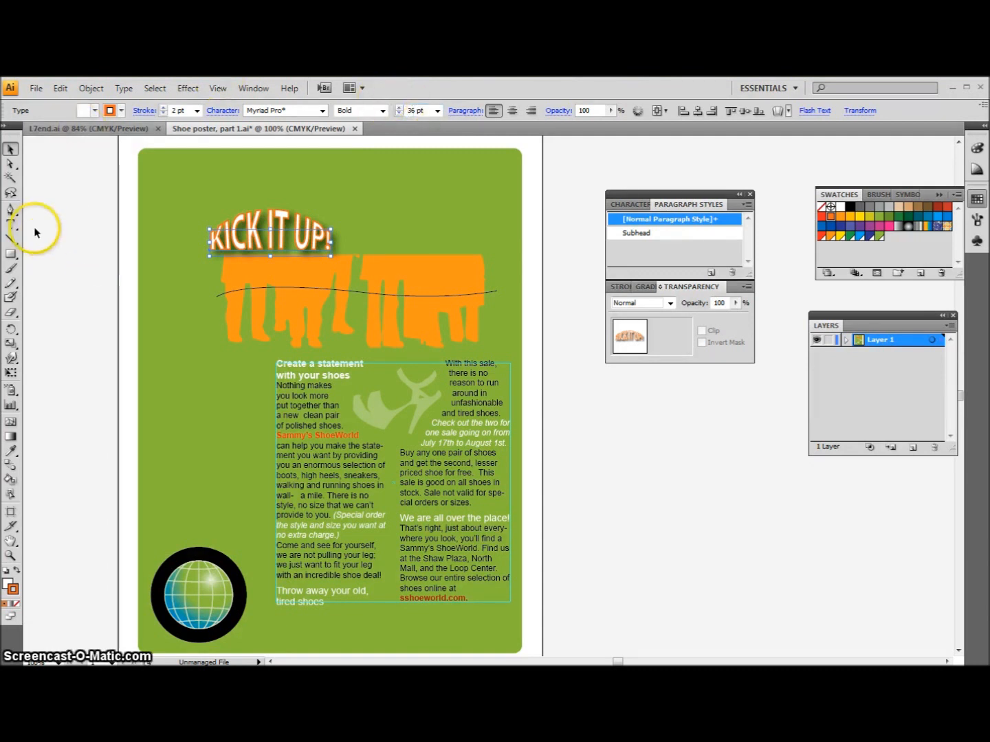
left_click(10, 225)
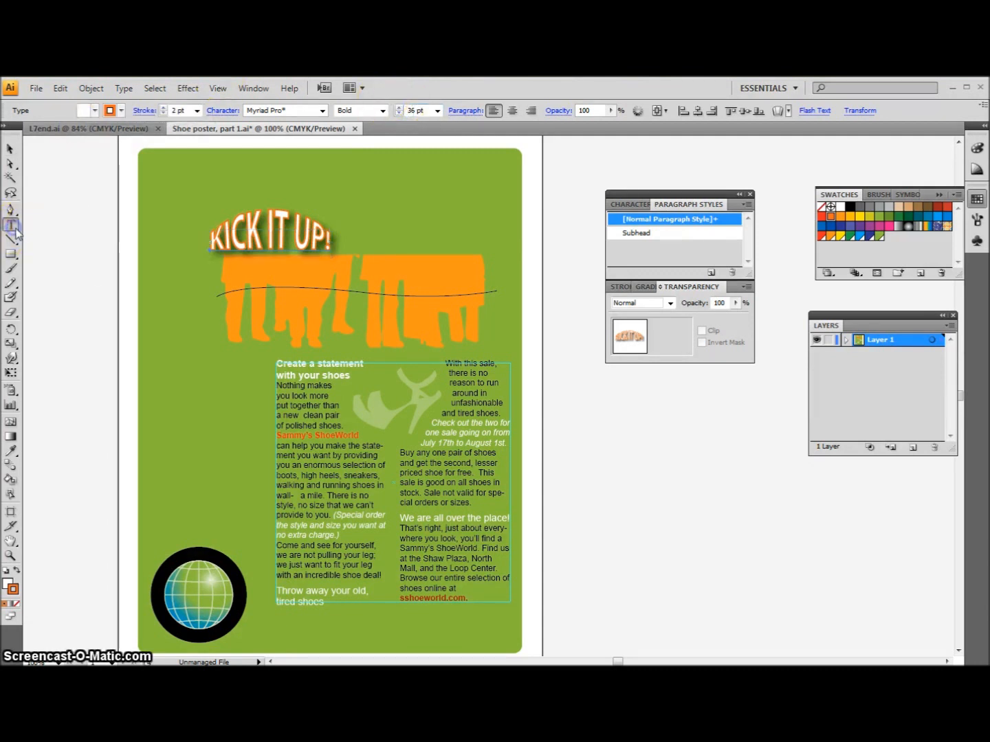
Step: Add "Don't just stand there . . ." as type along the wavy path over the orange legs and give it a 1 pt white stroke
left_click(217, 293)
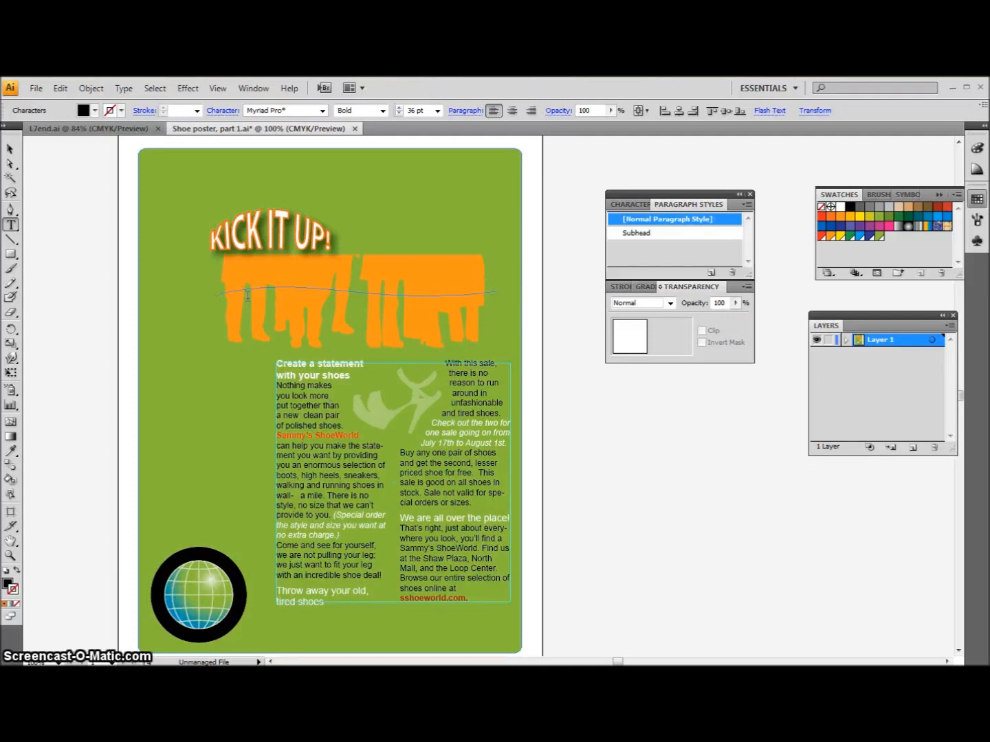
type("Don’t st")
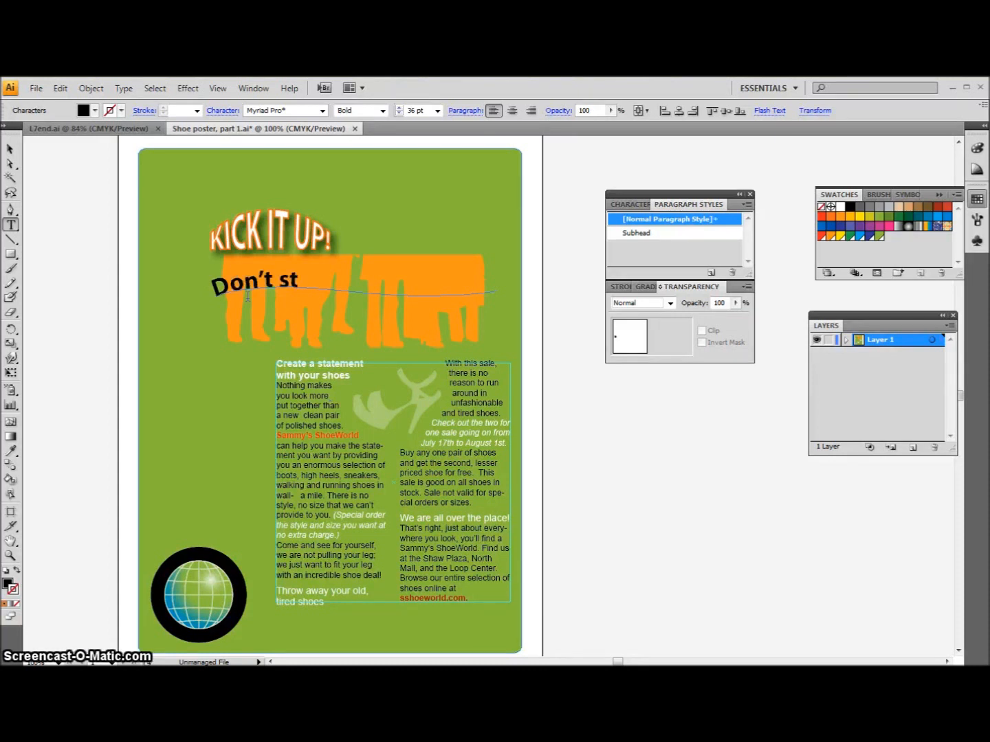
type("'t just st")
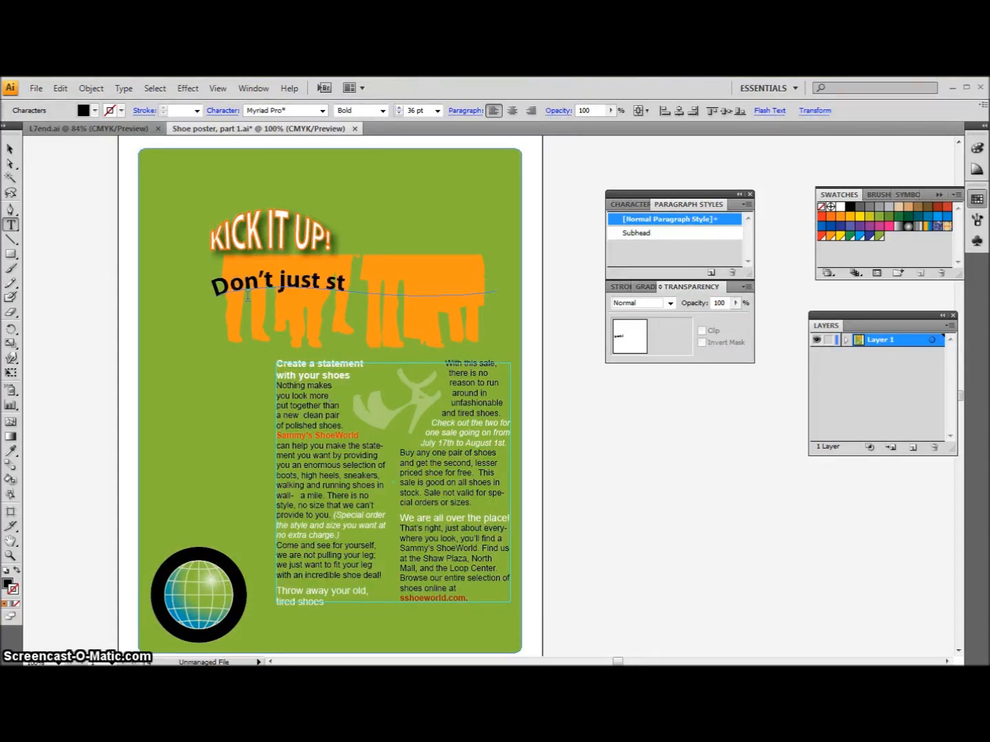
type("and there . . .")
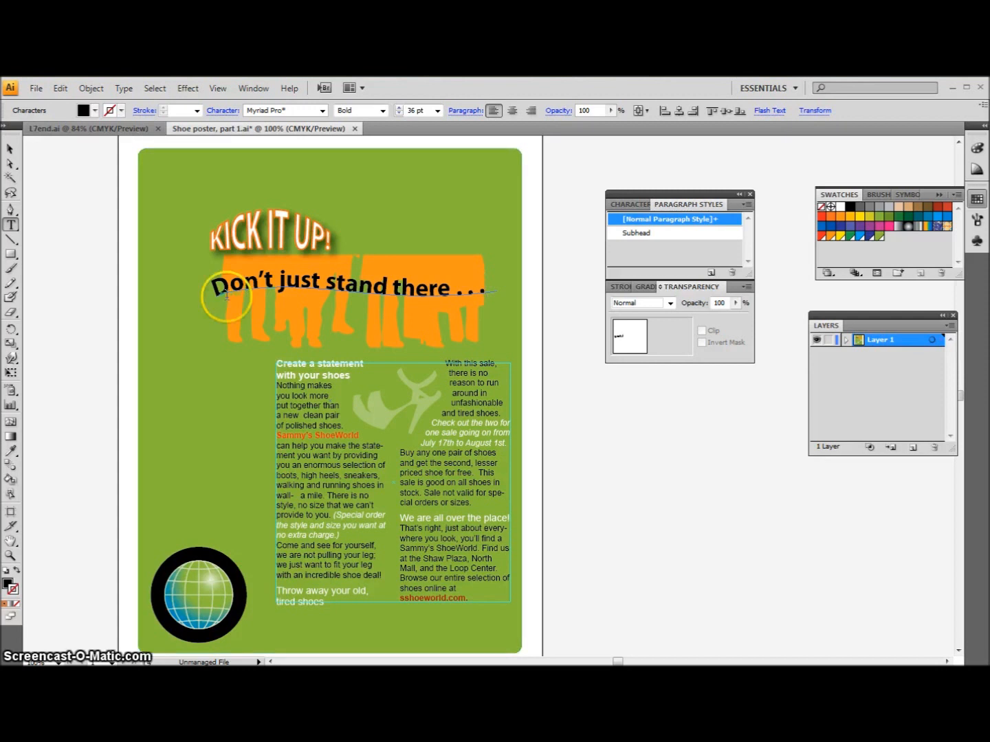
left_click_drag(209, 287, 490, 288)
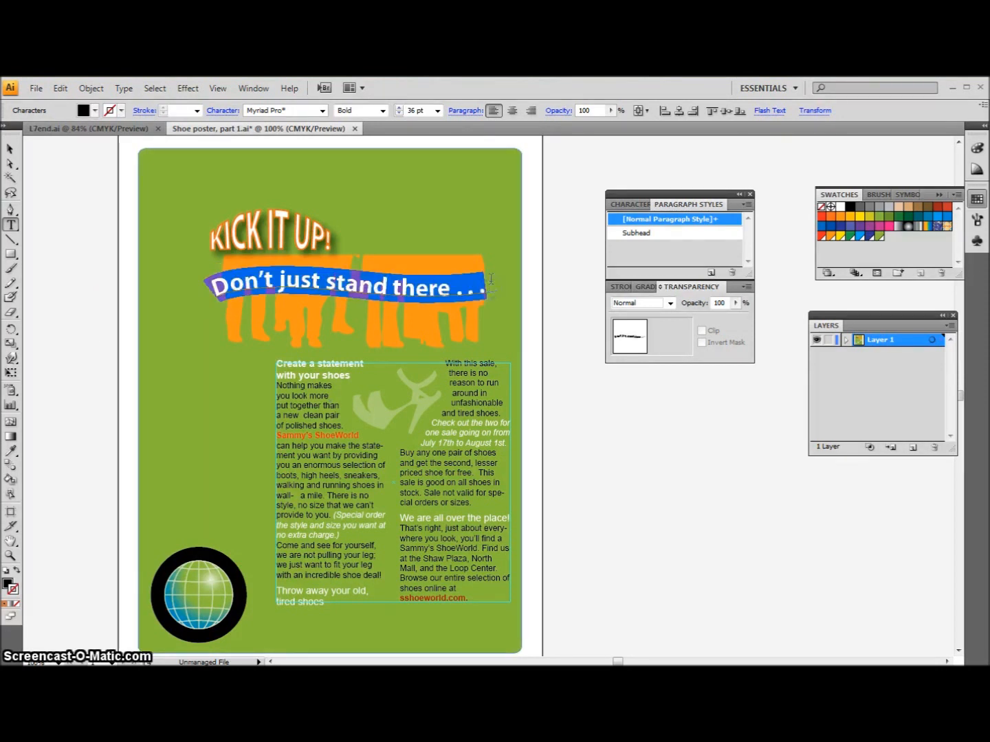
left_click(841, 207)
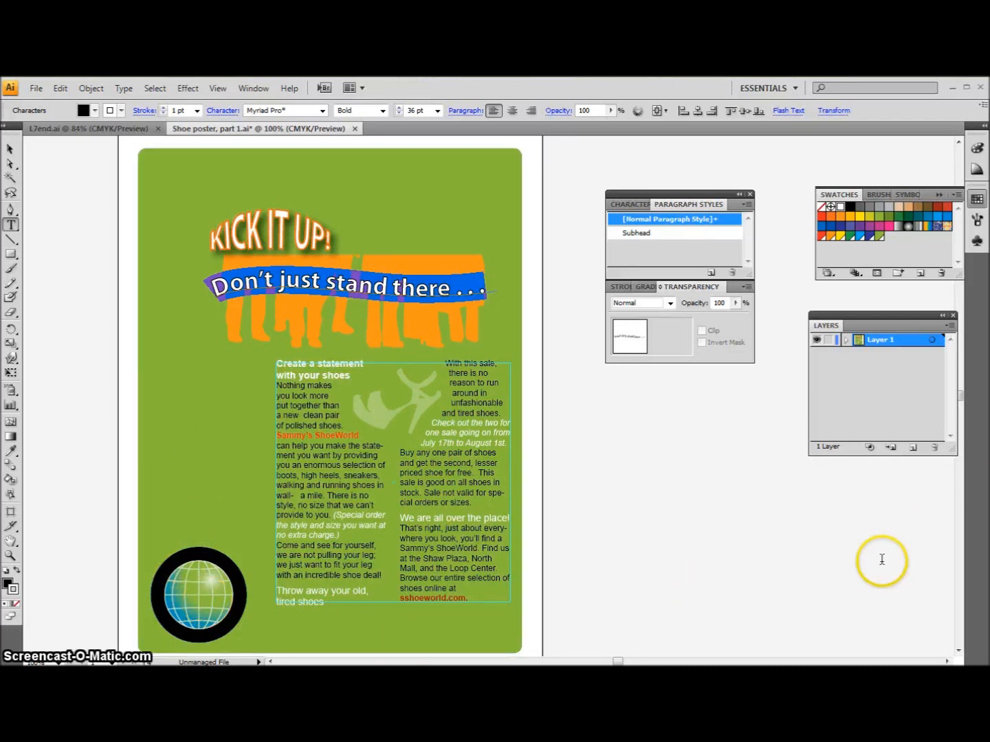
Step: Turn the black circle around the globe into a type path with centered alignment, 24 pt size and Bold style
scroll(925, 557, "down", 1)
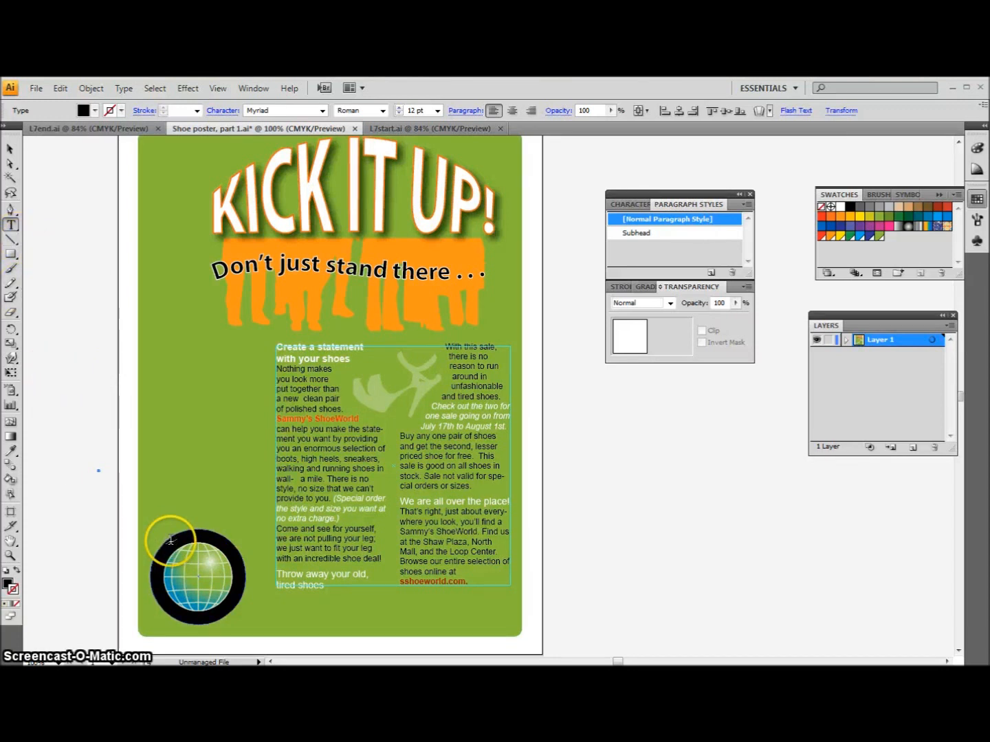
left_click(171, 540)
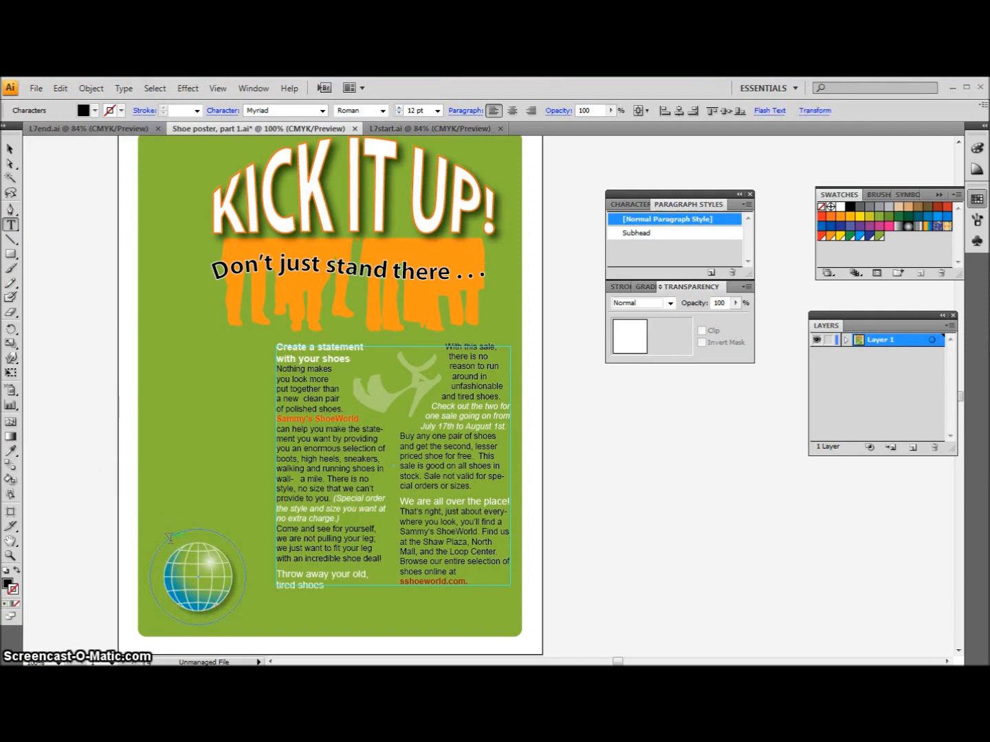
left_click(513, 112)
left_click(417, 109)
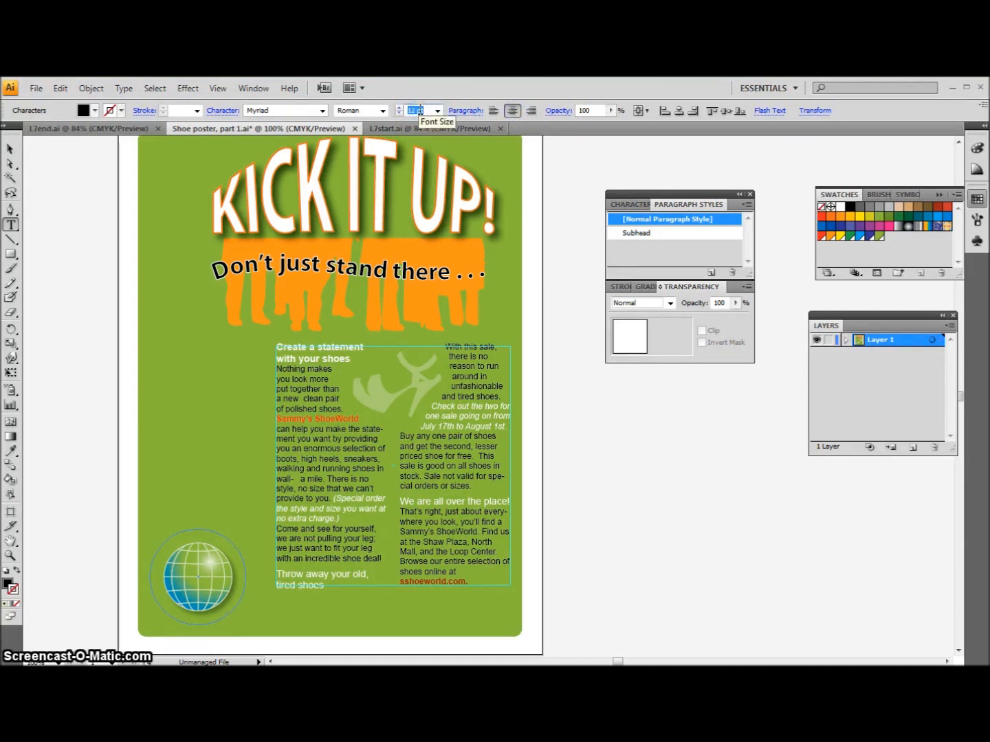
type("24")
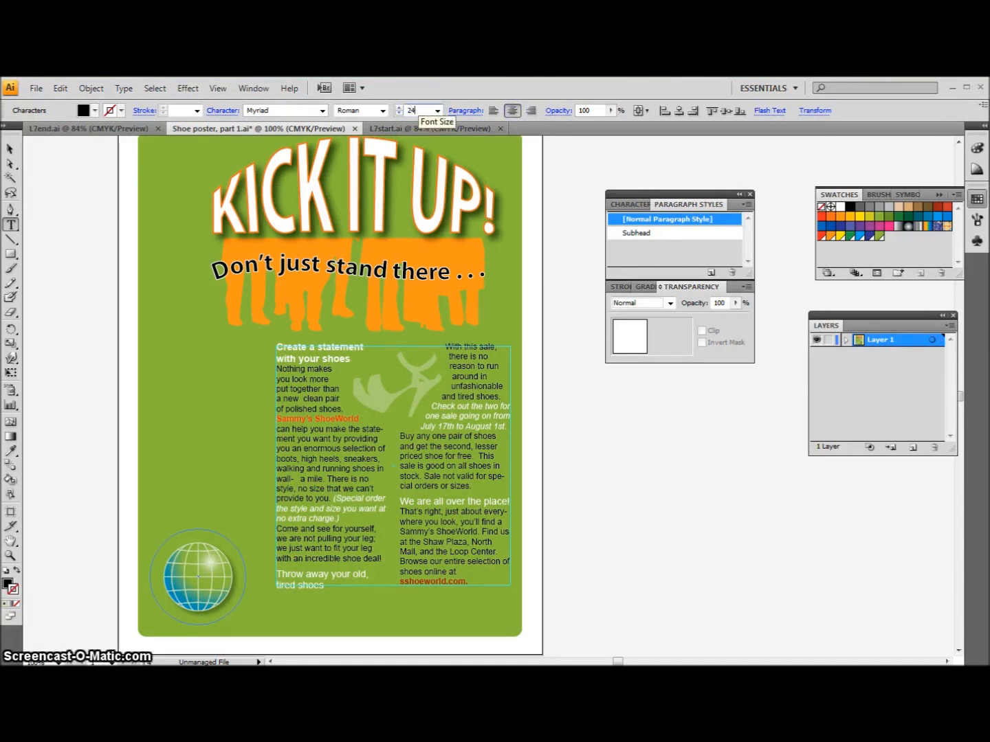
left_click(382, 110)
left_click(345, 132)
left_click(208, 437)
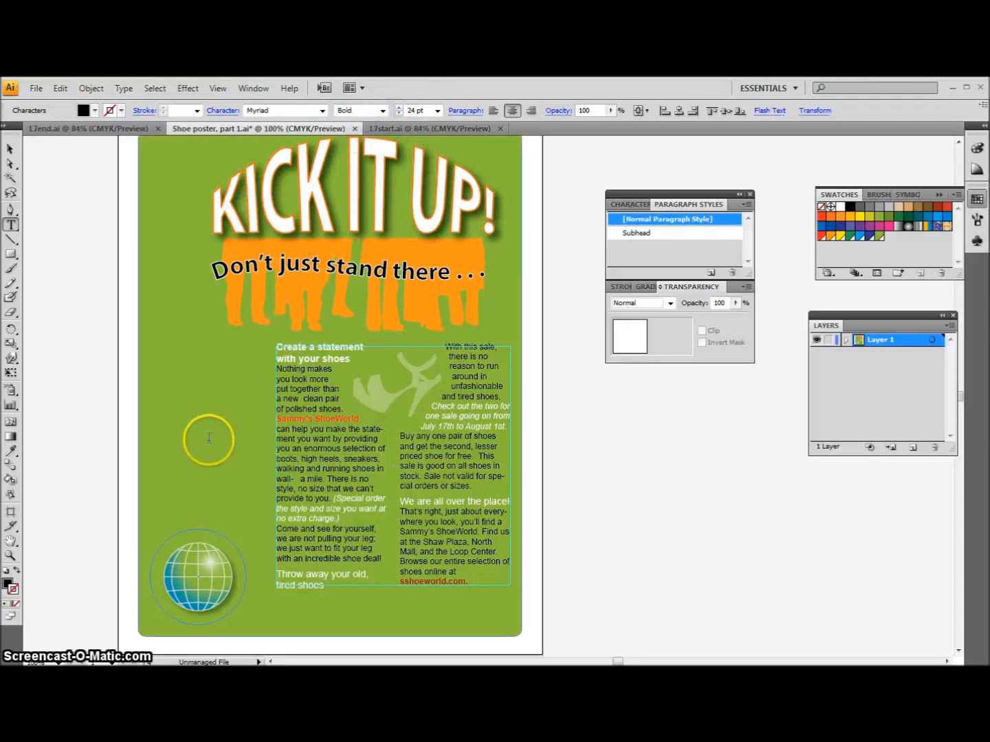
Step: Enter "SAMMY'S SHOEWORLD" on the circular path around the globe
left_click(168, 536)
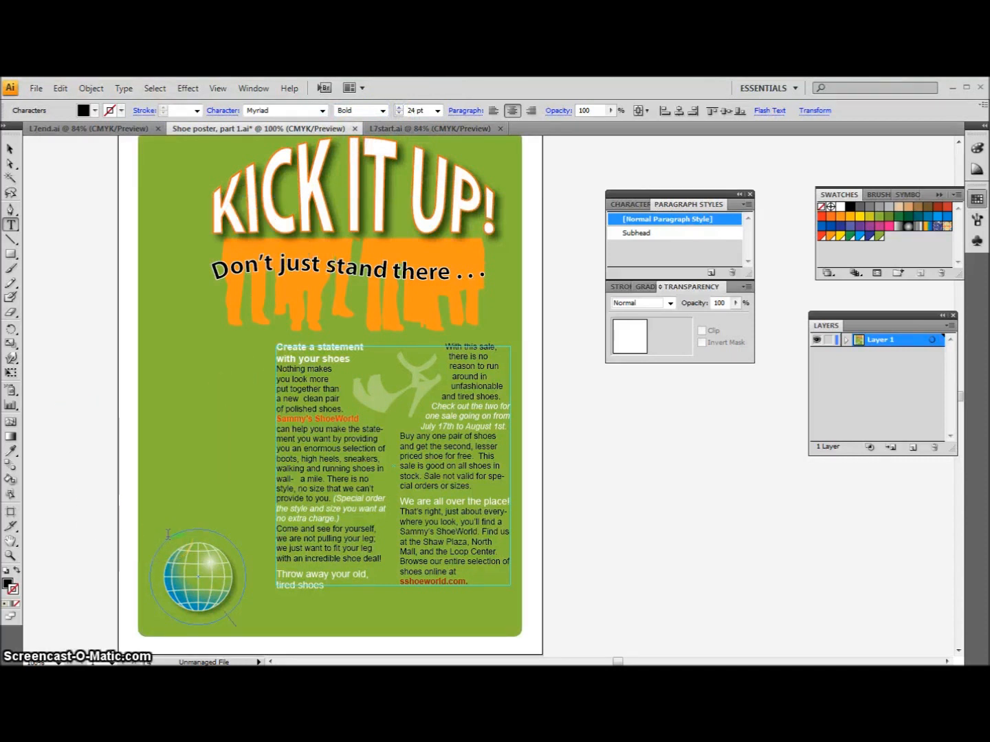
type("SAMMY'S SHOEW")
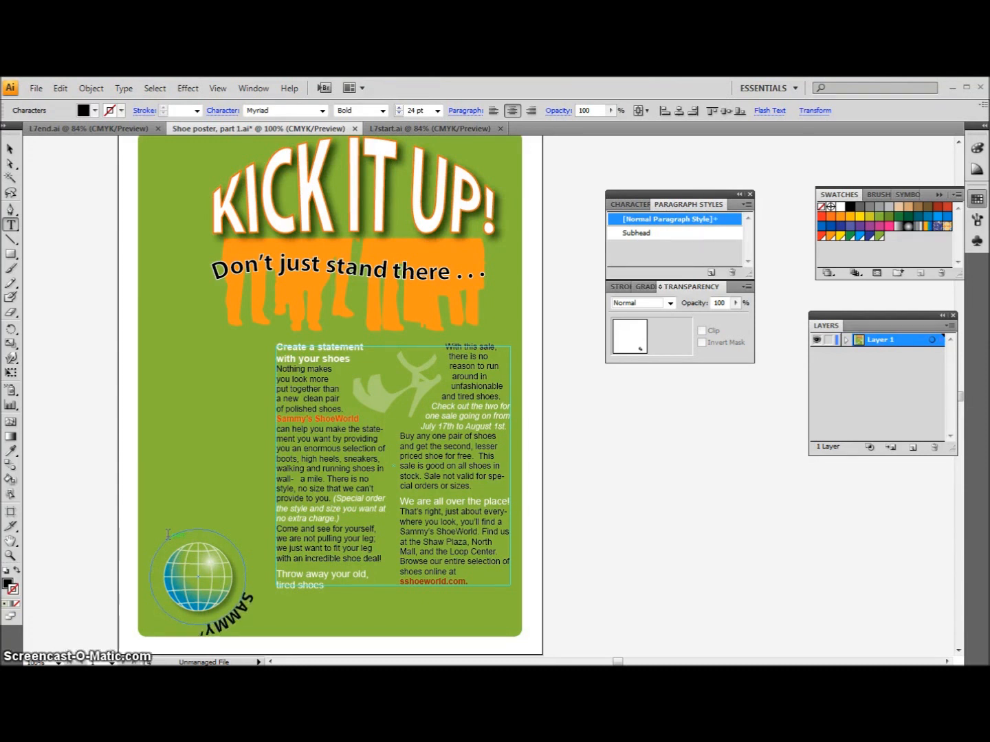
type("ORLD")
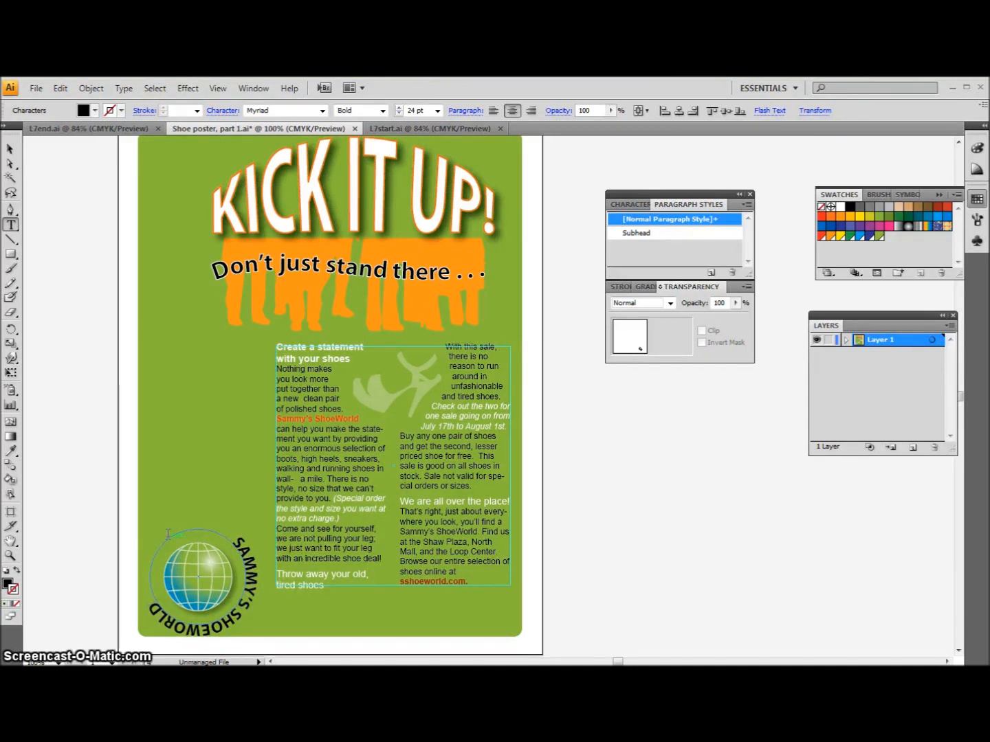
Step: Slide the circular shop name along its path until it arches centered over the top of the globe
left_click(10, 148)
left_click(194, 604)
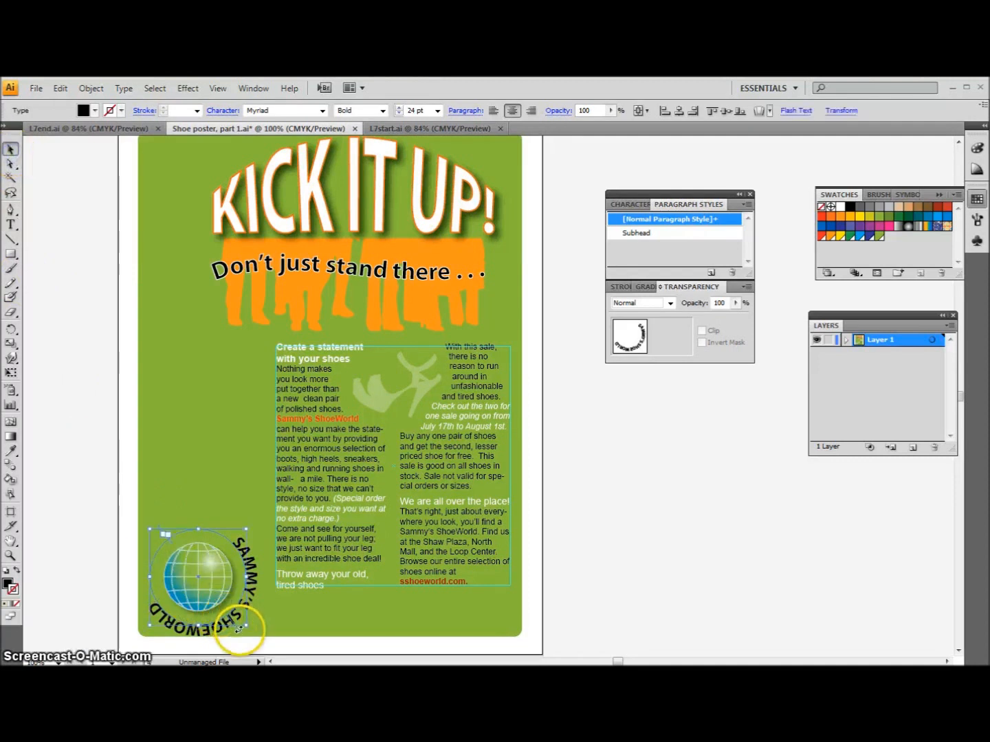
left_click_drag(229, 627, 239, 626)
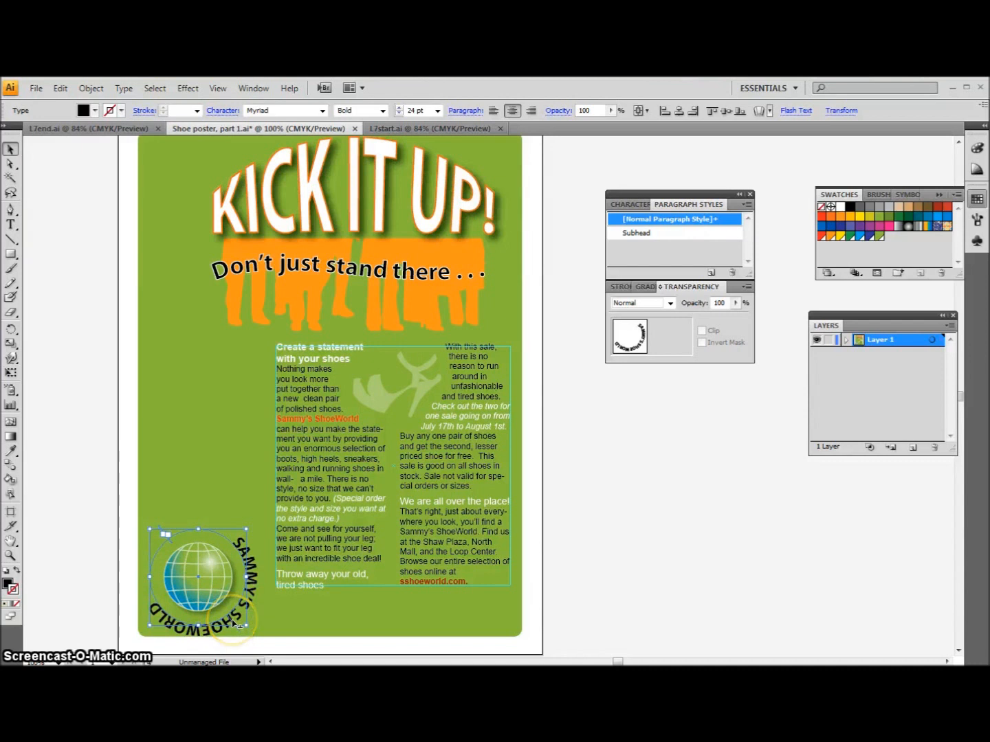
left_click_drag(234, 621, 251, 603)
mouse_move(252, 570)
left_mouse_down()
mouse_move(256, 549)
mouse_move(242, 530)
mouse_move(210, 515)
mouse_move(206, 522)
left_mouse_up()
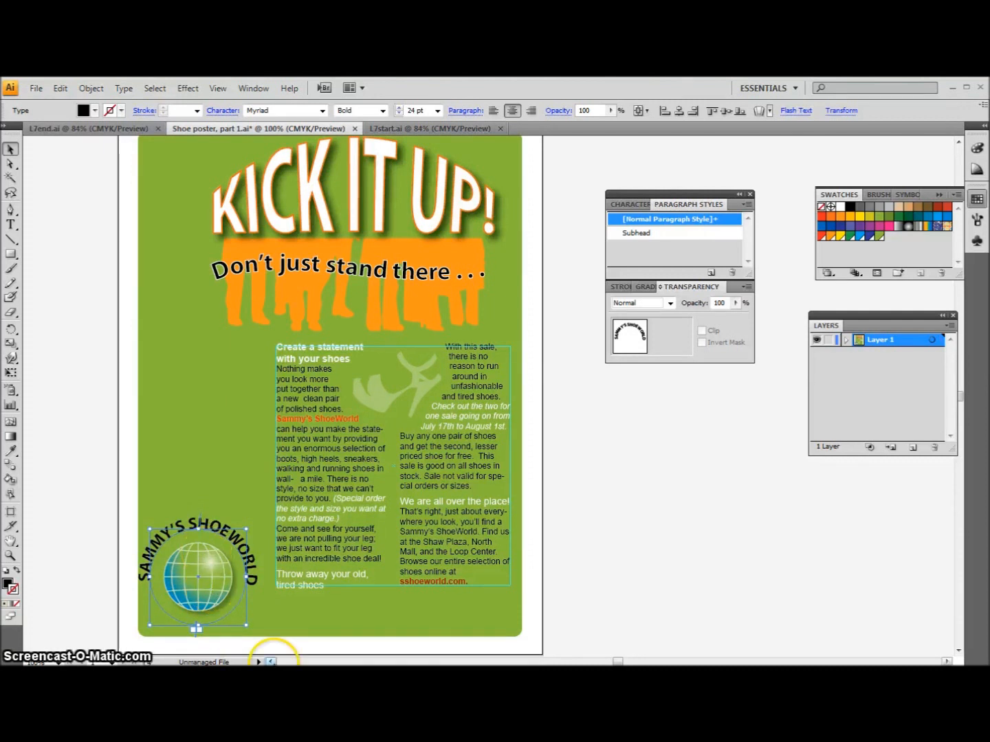
Step: Add the text "WALK! RUN! DANCE!" on the empty pasteboard to the left of the artboard
left_click(273, 662)
left_click(273, 662)
left_click(12, 228)
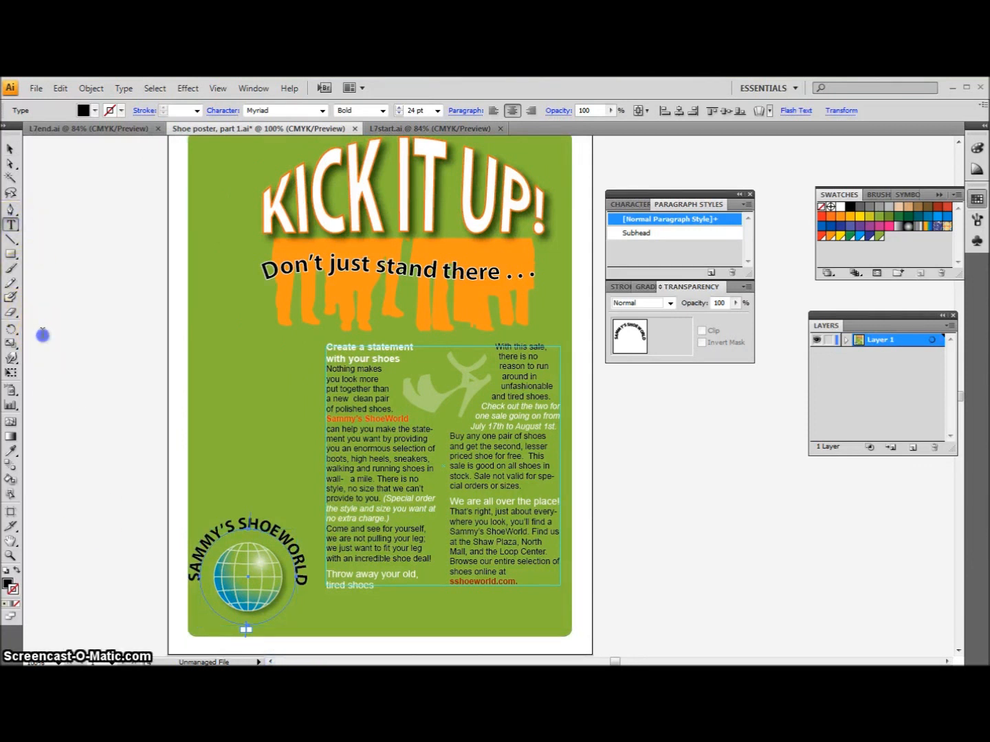
left_click(42, 335)
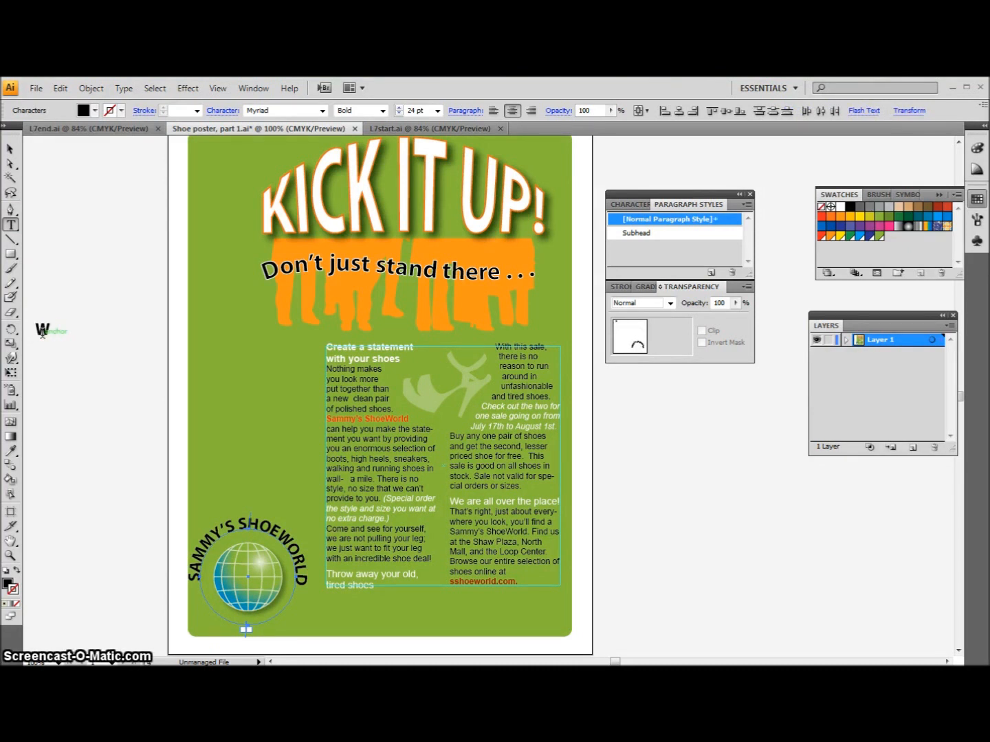
type("WALK!")
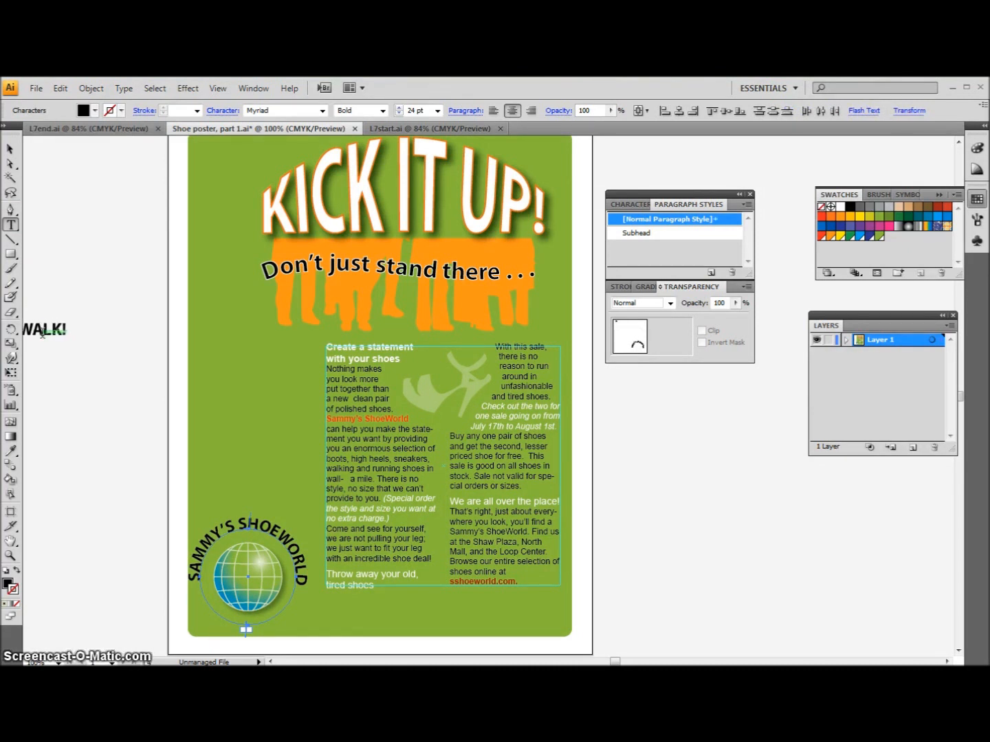
type(" RUN!")
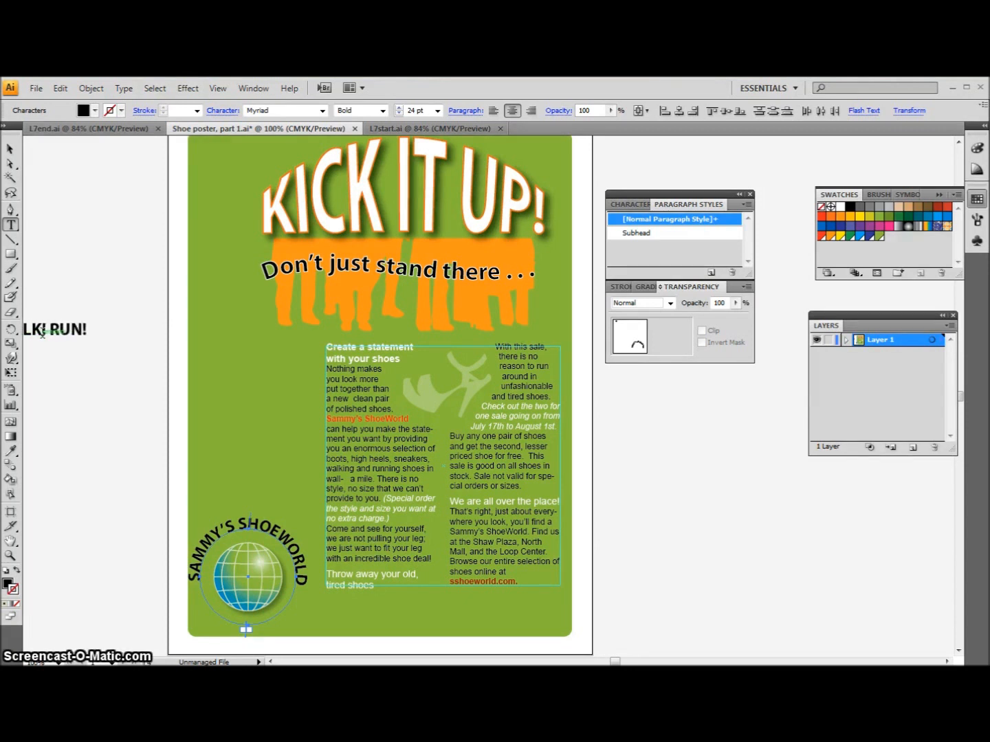
type(" DANCED")
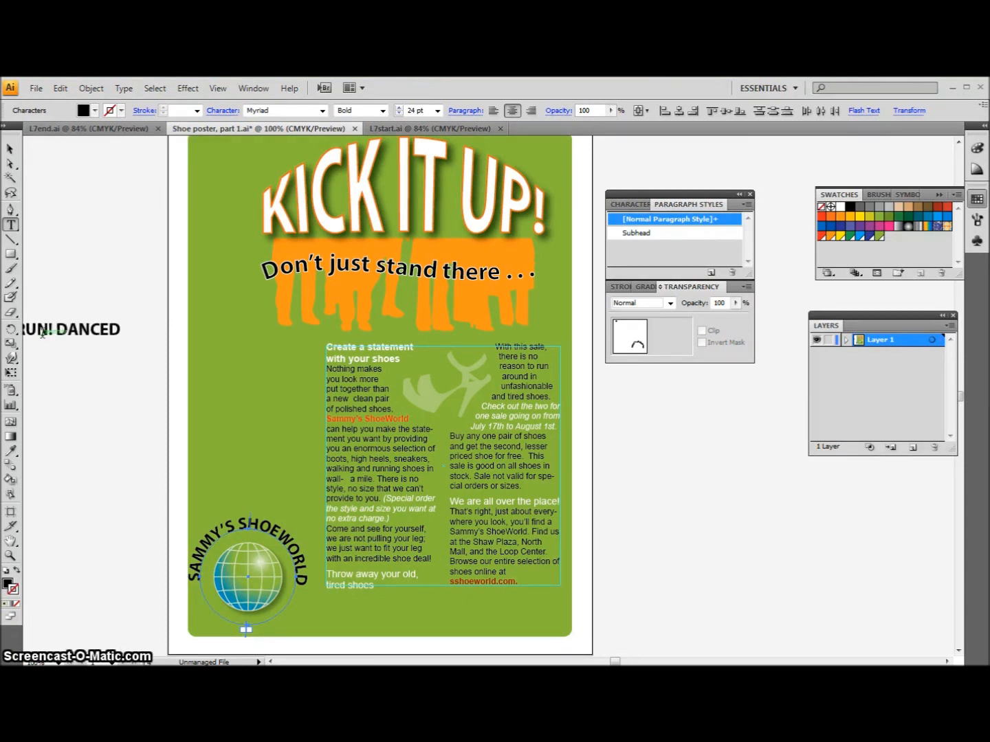
key("BackSpace")
type("!")
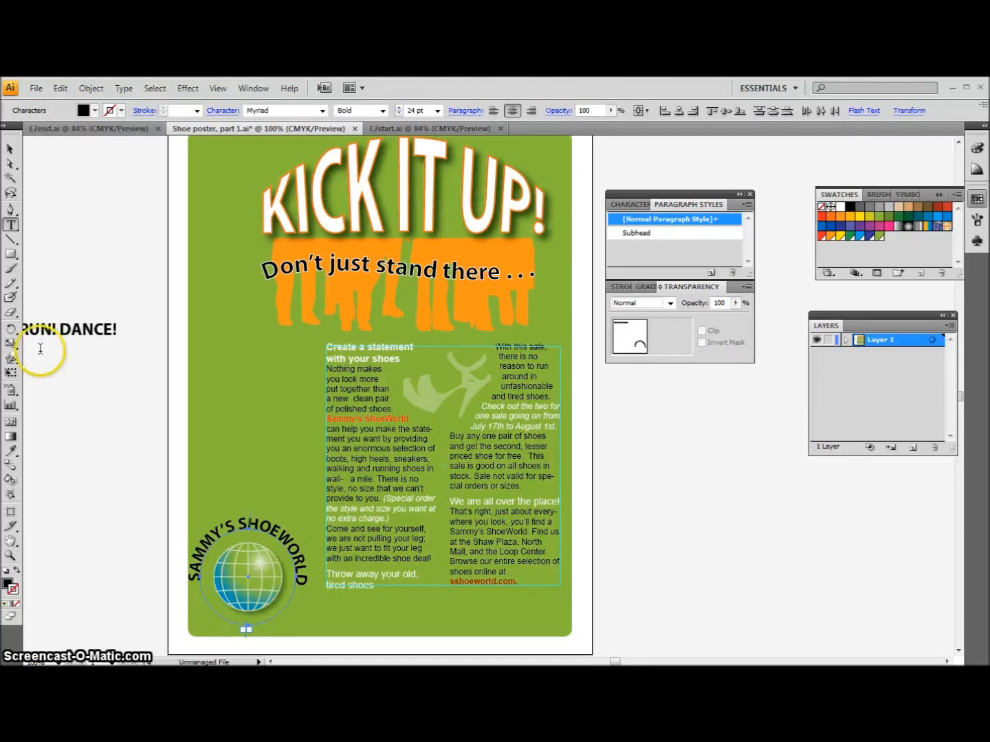
Step: Try to rotate the "WALK! RUN! DANCE!" text 90° and shift it slightly
left_click(53, 324)
triple_click(53, 332)
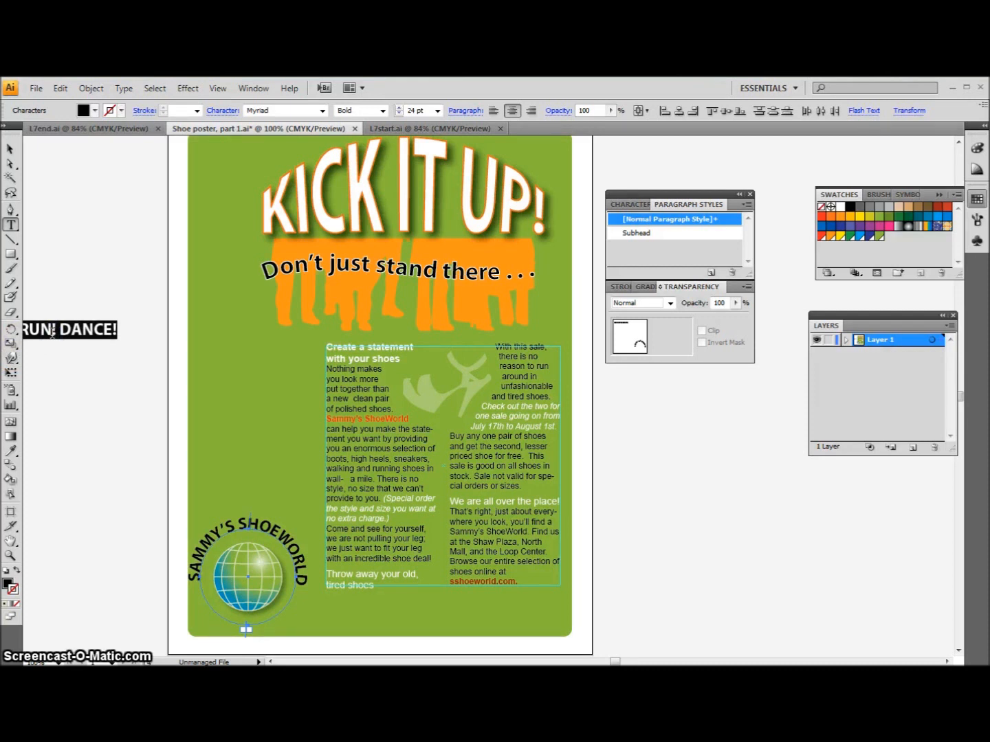
left_click(11, 331)
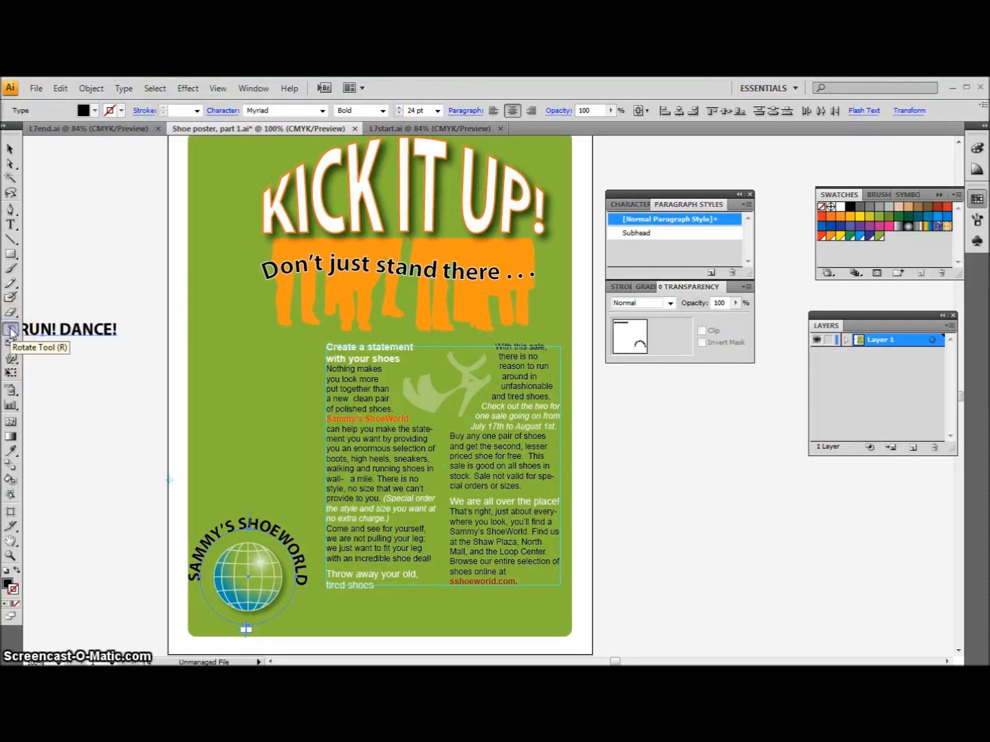
double_click(11, 330)
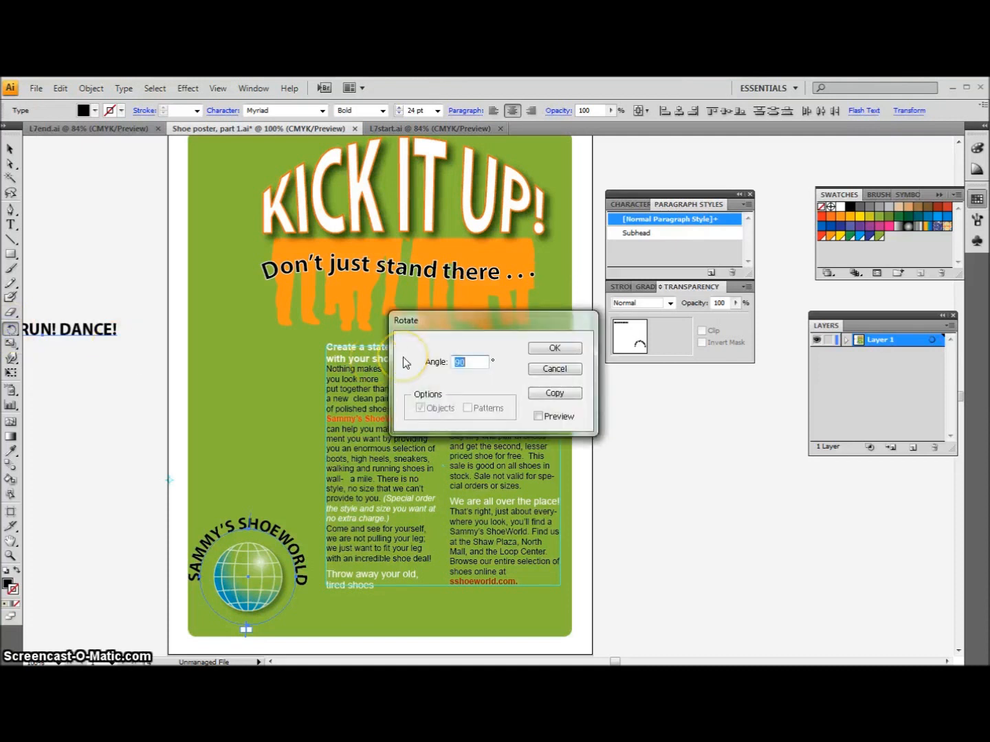
key("Return")
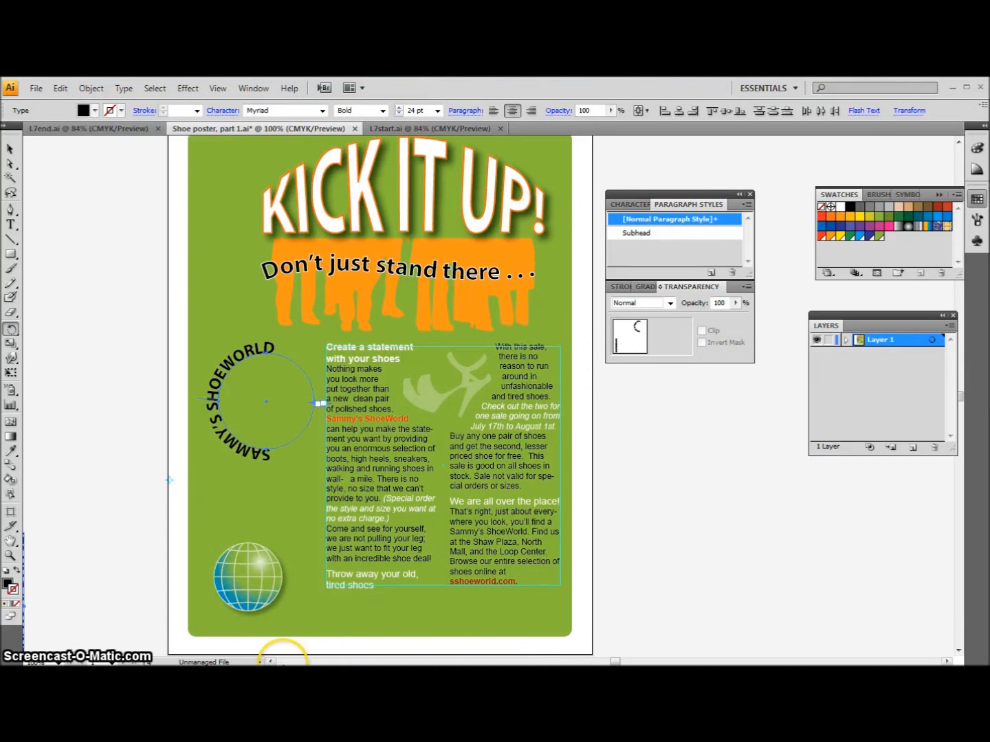
left_click(271, 662)
left_click(271, 662)
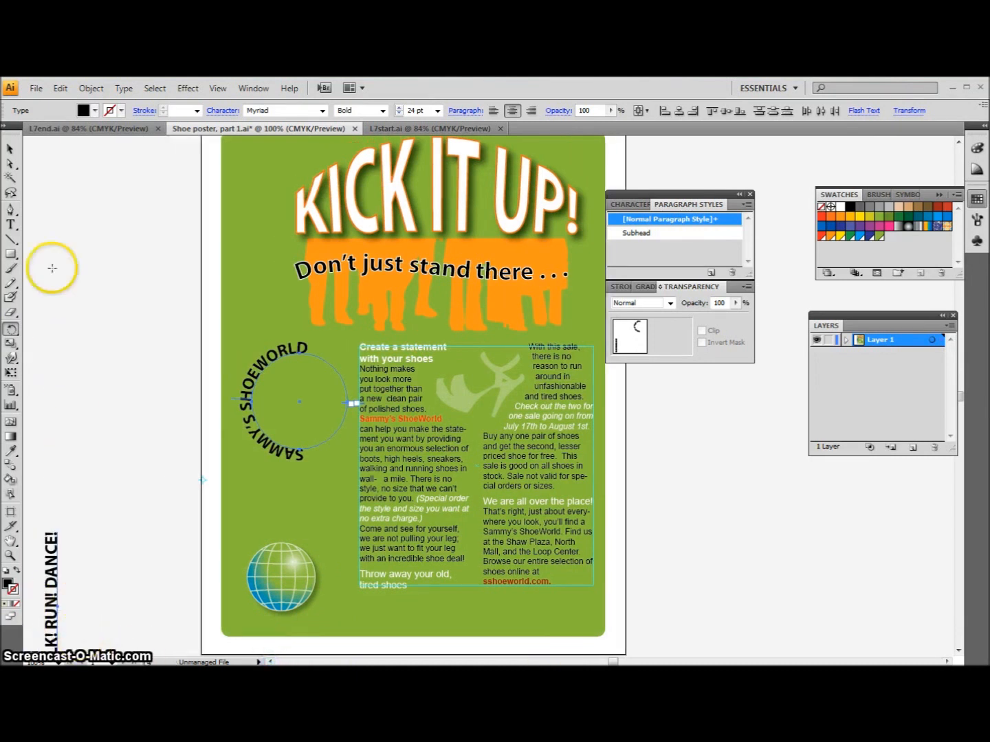
left_click(10, 149)
mouse_move(52, 588)
left_mouse_down()
mouse_move(216, 481)
mouse_move(199, 443)
mouse_move(50, 521)
mouse_move(51, 586)
left_mouse_up()
Step: Undo the small shift and the 90° rotation that also affected the circular shop name
left_click(62, 93)
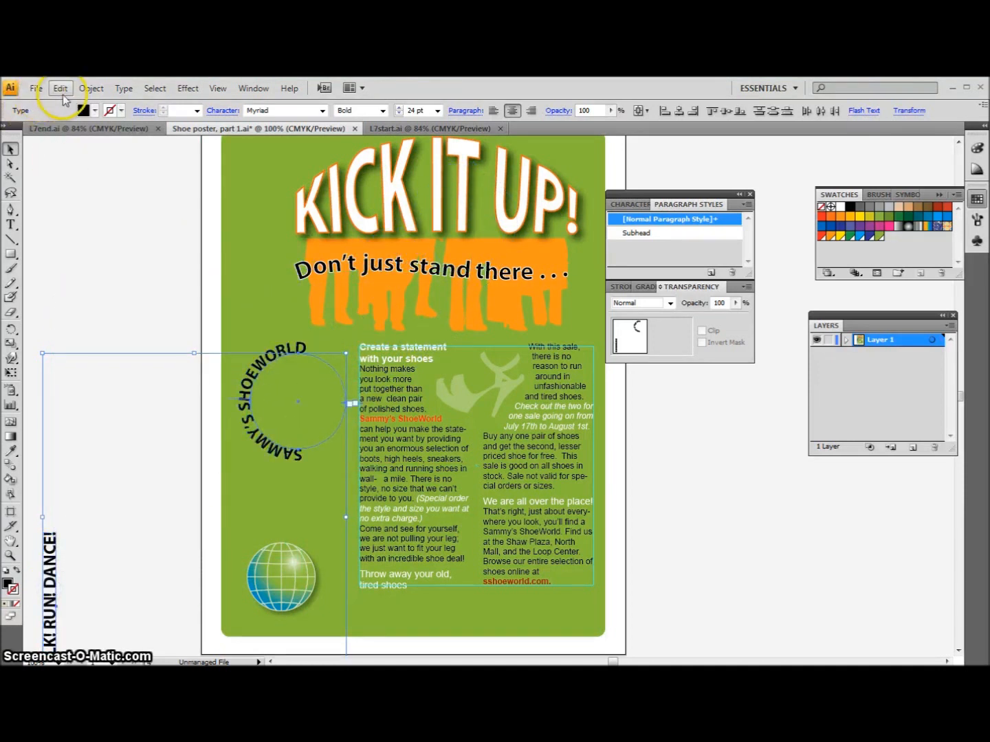
left_click(61, 103)
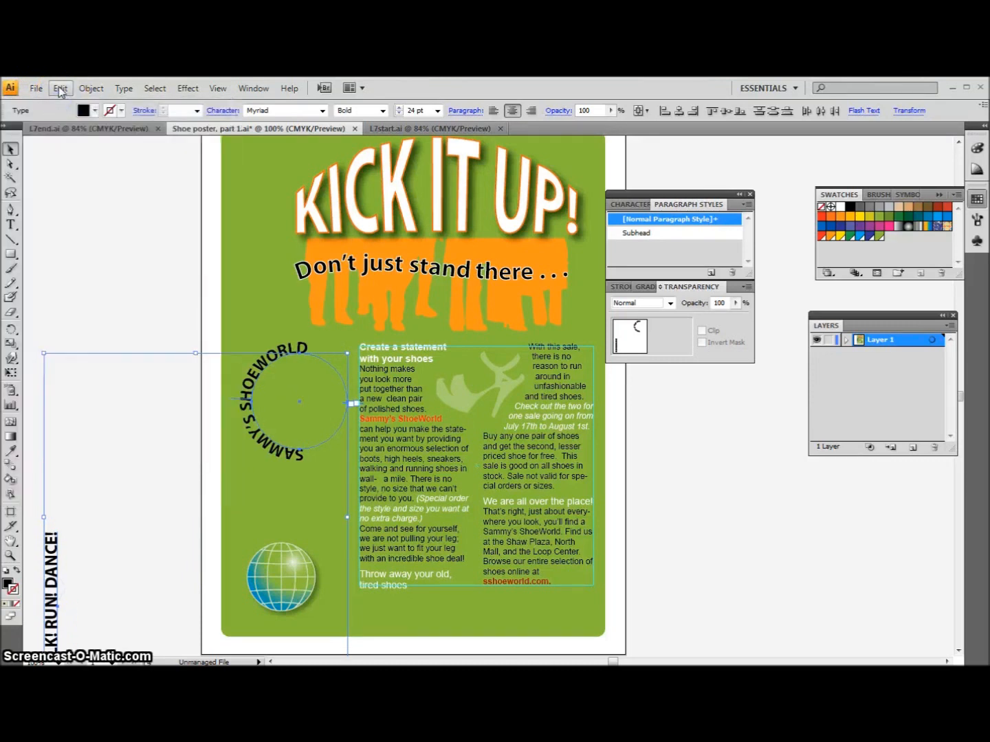
left_click(60, 90)
left_click(60, 103)
left_click(61, 90)
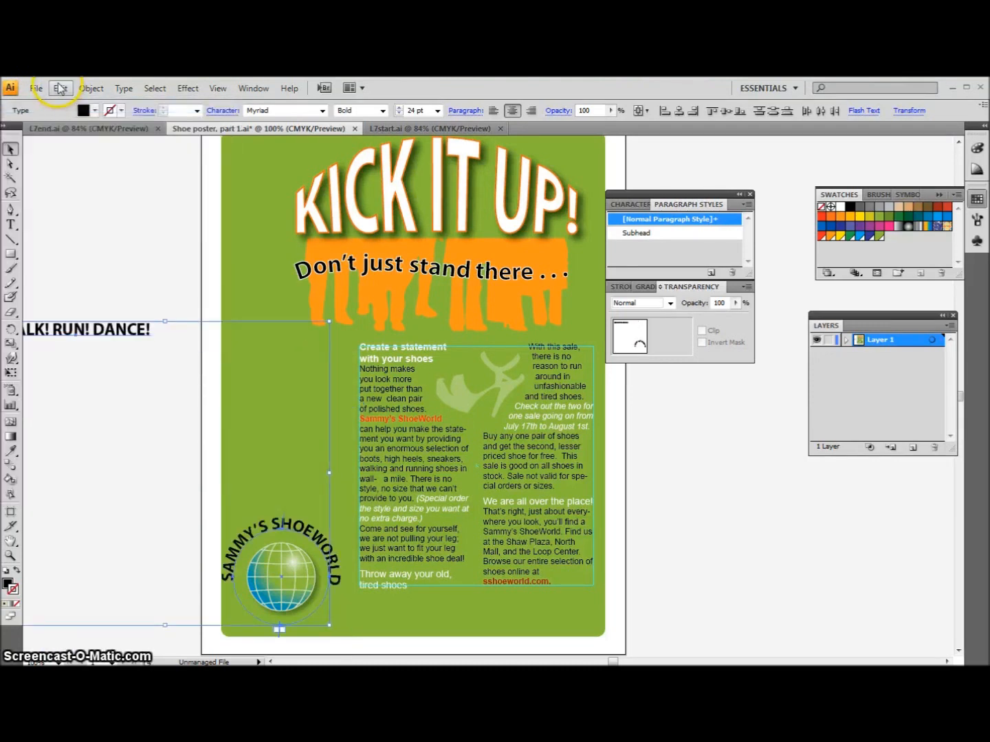
left_click(58, 105)
left_click(61, 90)
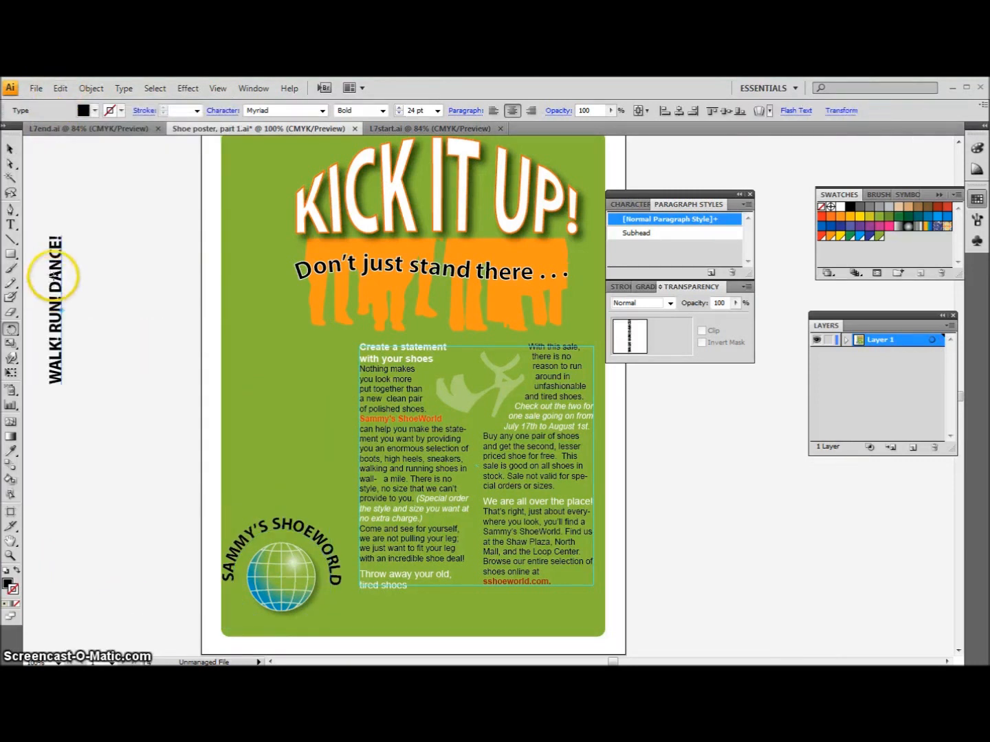
Step: Move the vertical "WALK! RUN! DANCE!" text onto the green flyer, along its lower left edge beside the globe
left_click(10, 151)
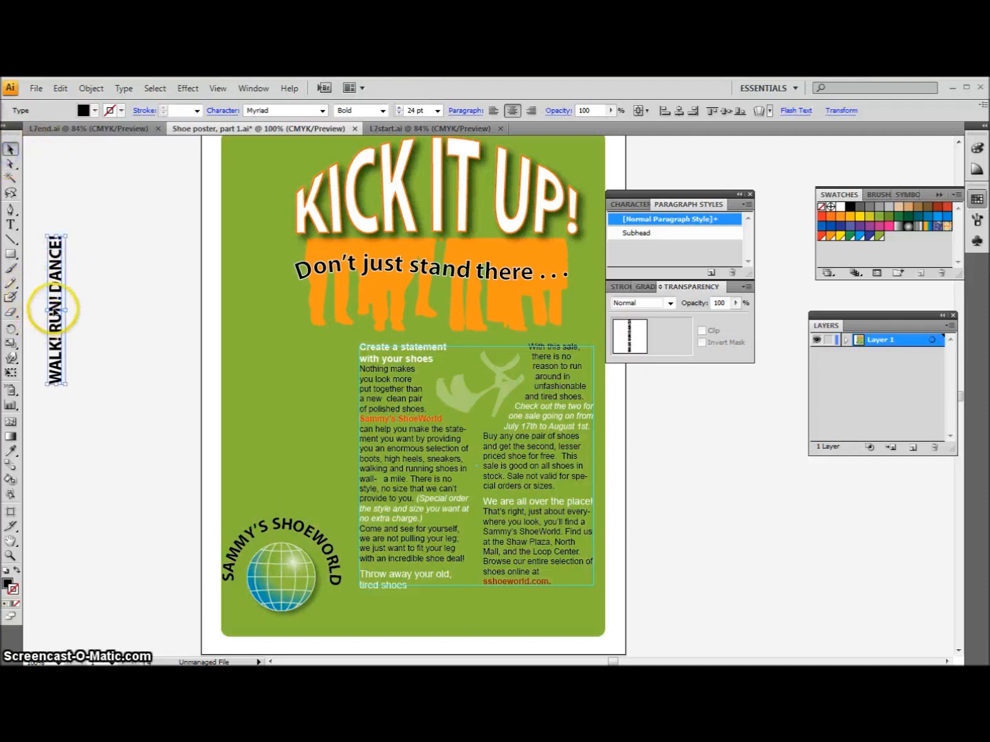
left_click_drag(57, 312, 239, 435)
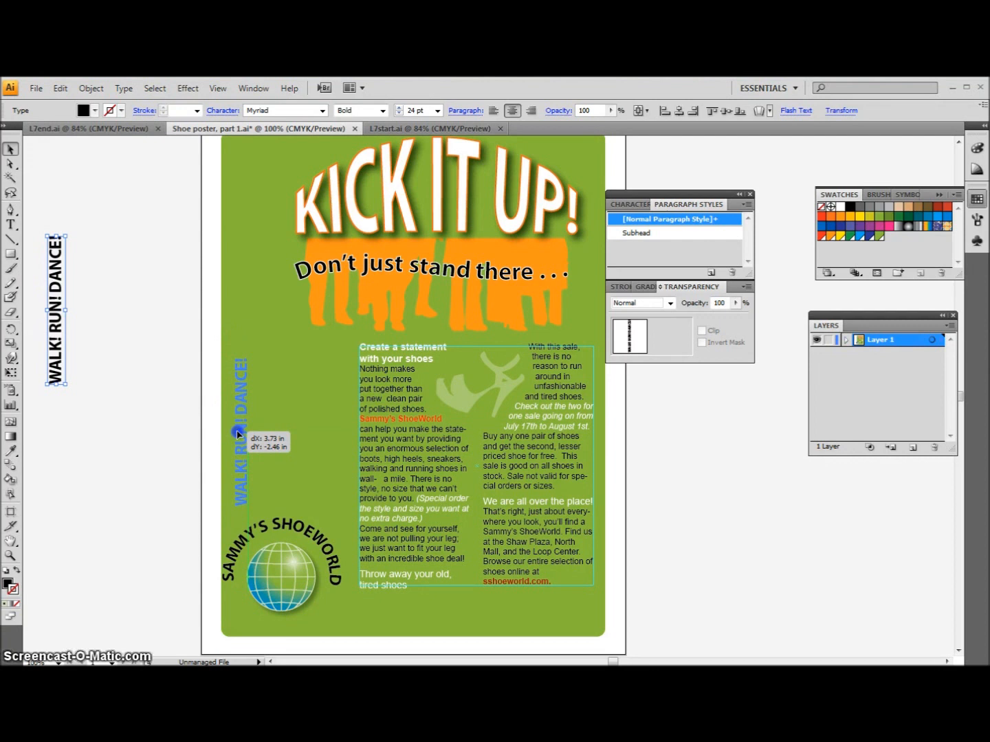
left_click_drag(239, 434, 237, 530)
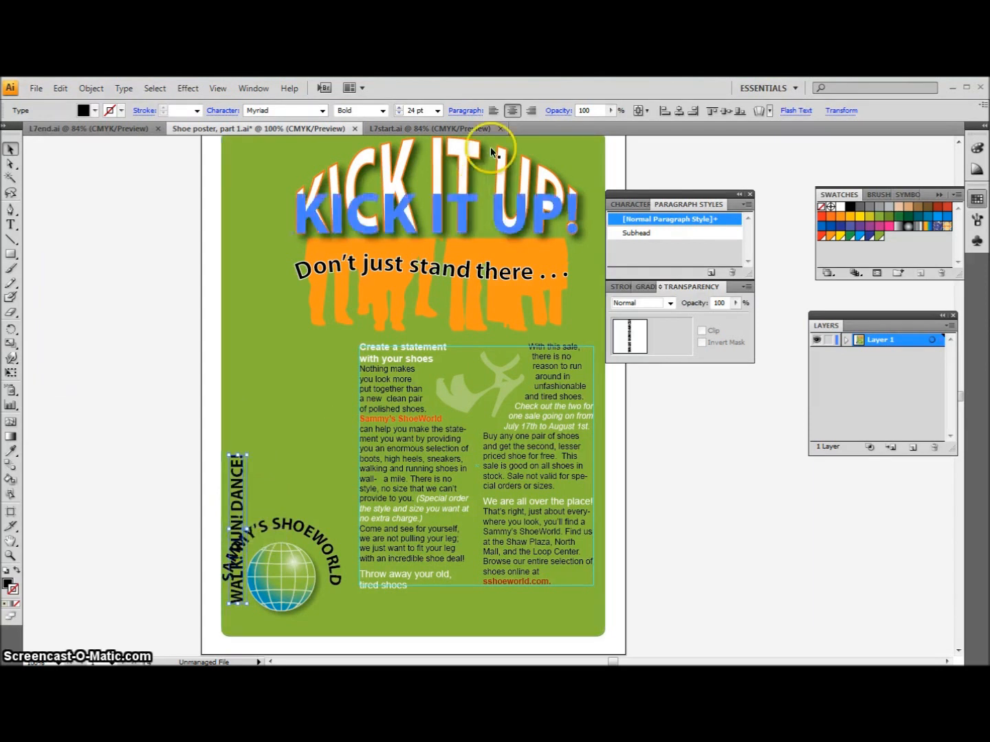
Step: Left-align the vertical "WALK! RUN! DANCE!" text and enlarge it to about 53 pt along the flyer's left edge, above the shop name
left_click(494, 110)
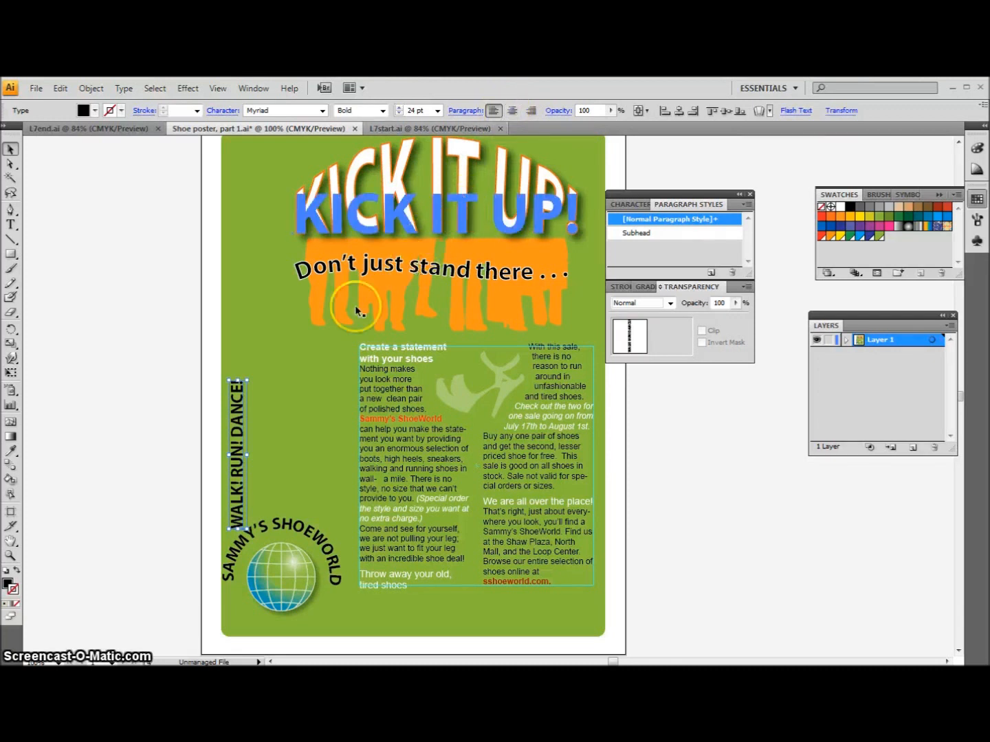
left_click_drag(250, 378, 292, 164)
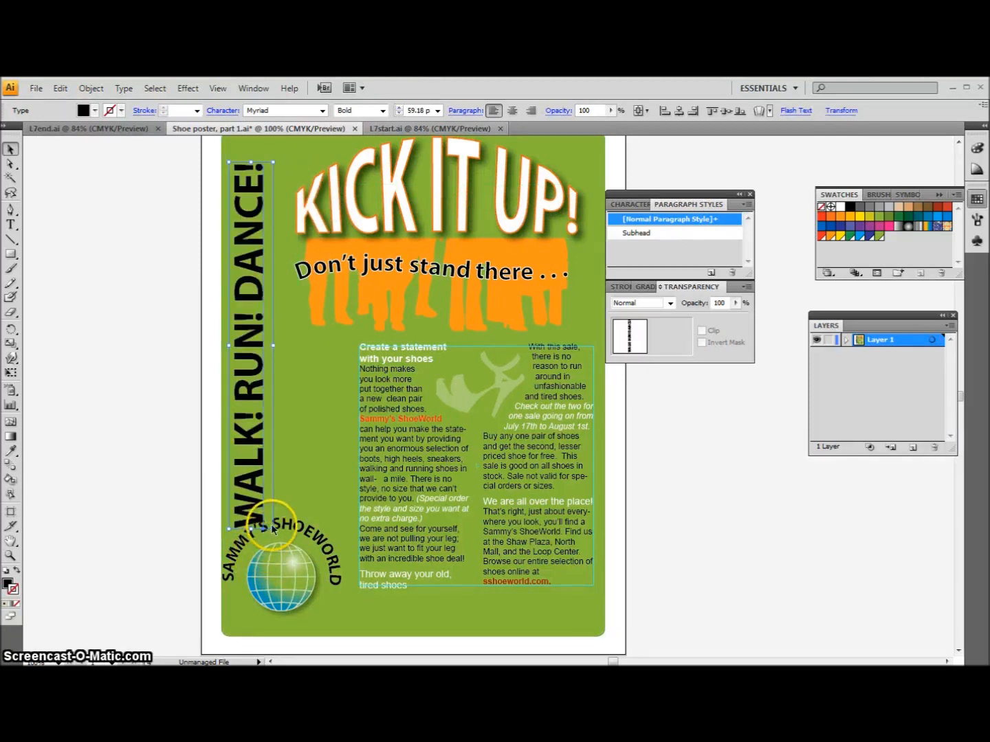
left_click_drag(274, 530, 265, 598)
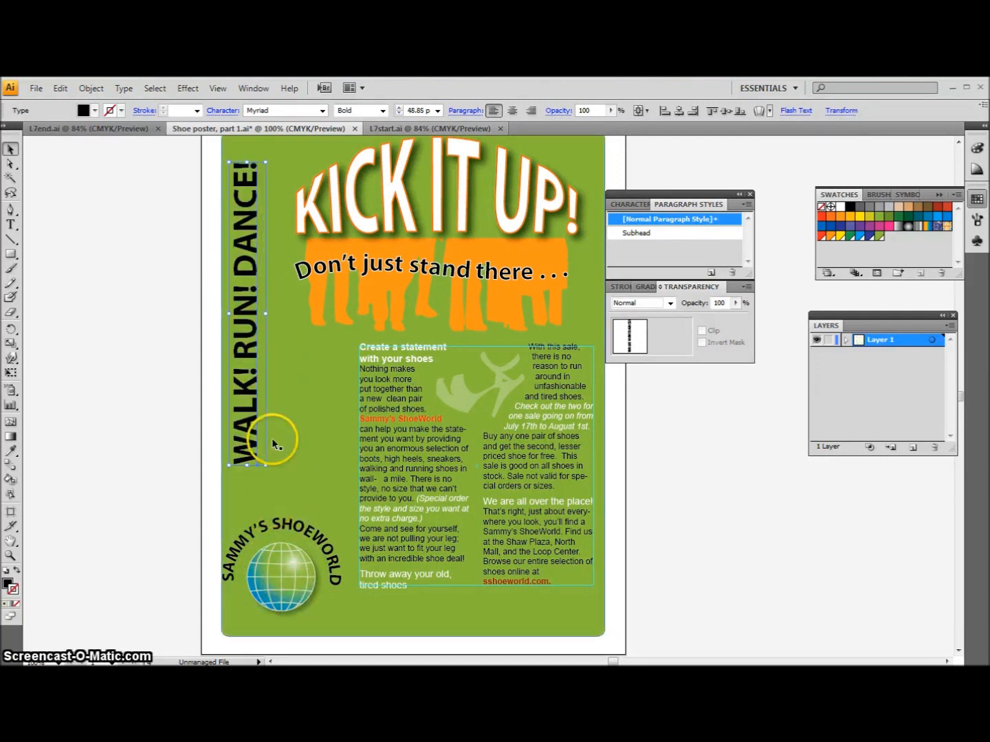
left_click_drag(267, 163, 277, 139)
scroll(294, 170, "up", 5)
scroll(294, 176, "down", 5)
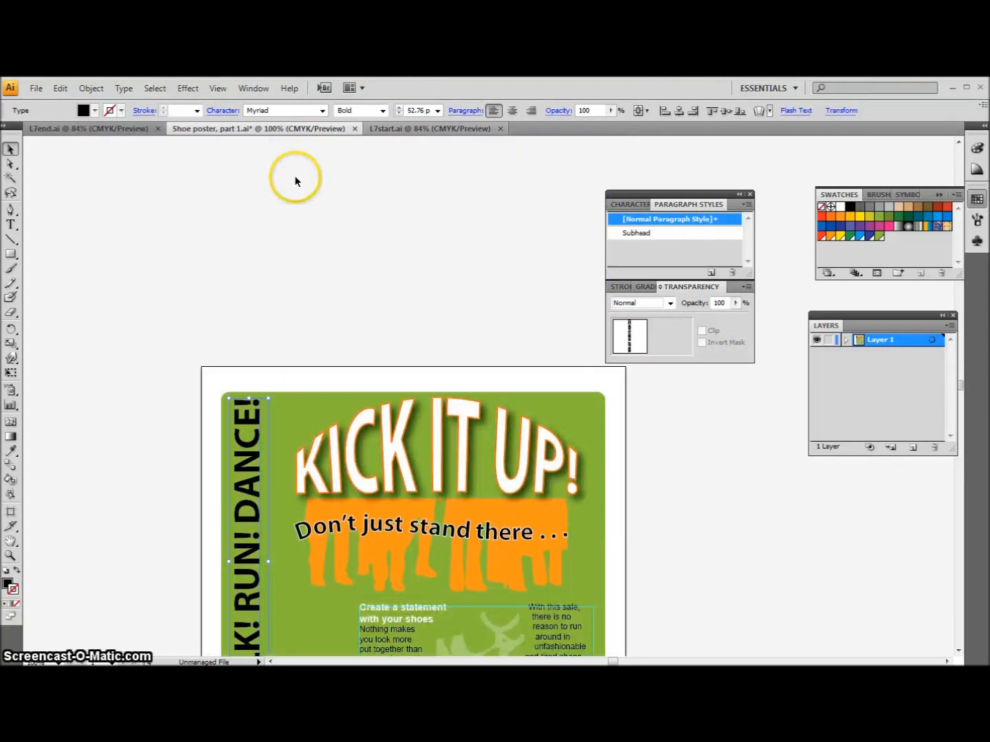
scroll(296, 182, "down", 5)
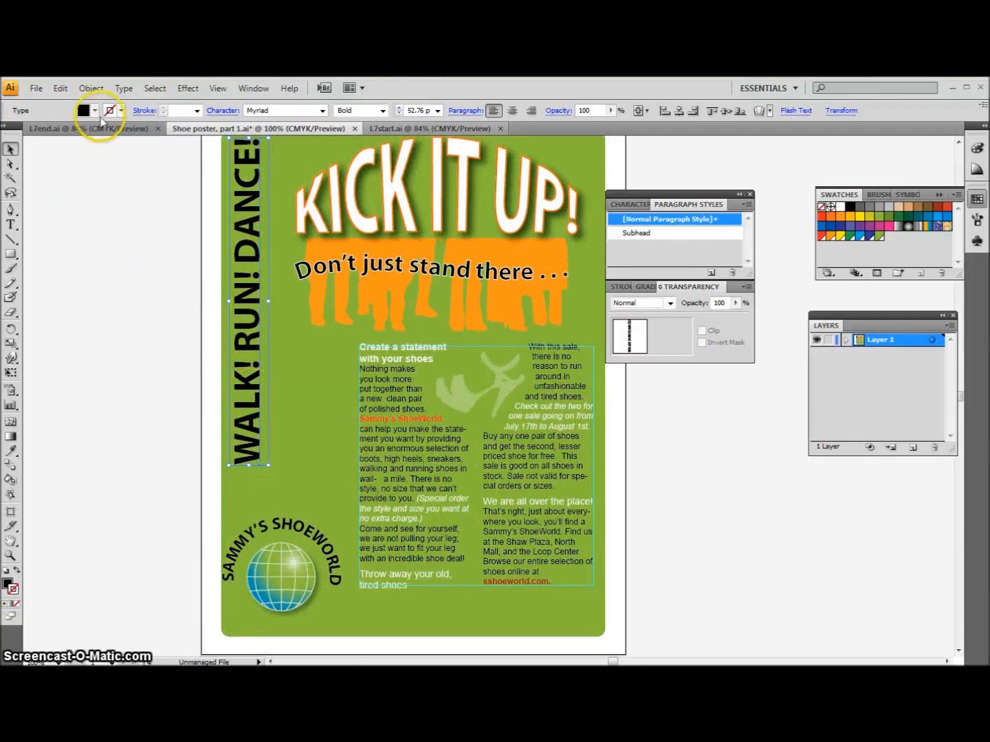
Step: Send the vertical text backward one level, then move it down over the globe and enlarge it to about 67 pt
left_click(93, 88)
left_click(69, 122)
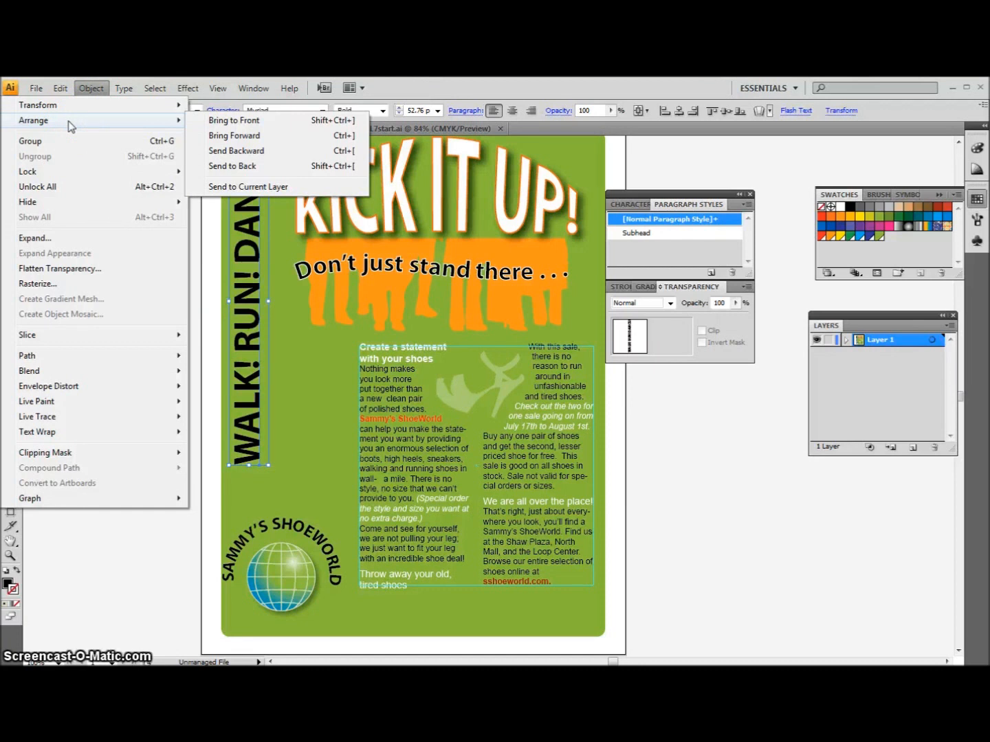
left_click(234, 153)
left_click_drag(238, 306, 239, 374)
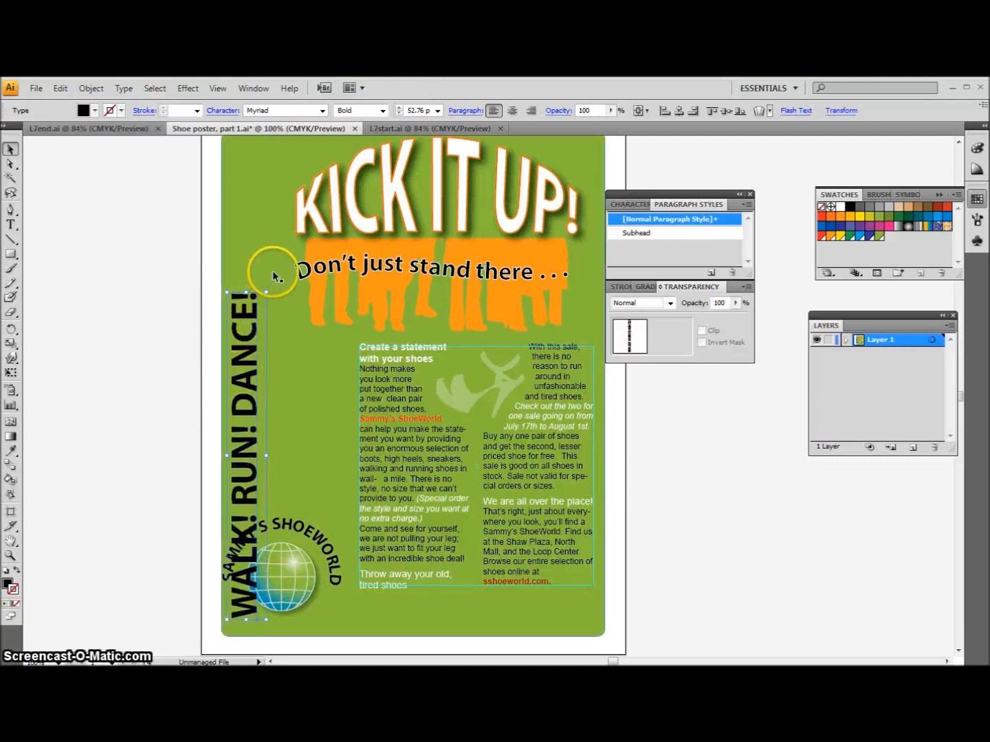
left_click_drag(263, 294, 277, 177)
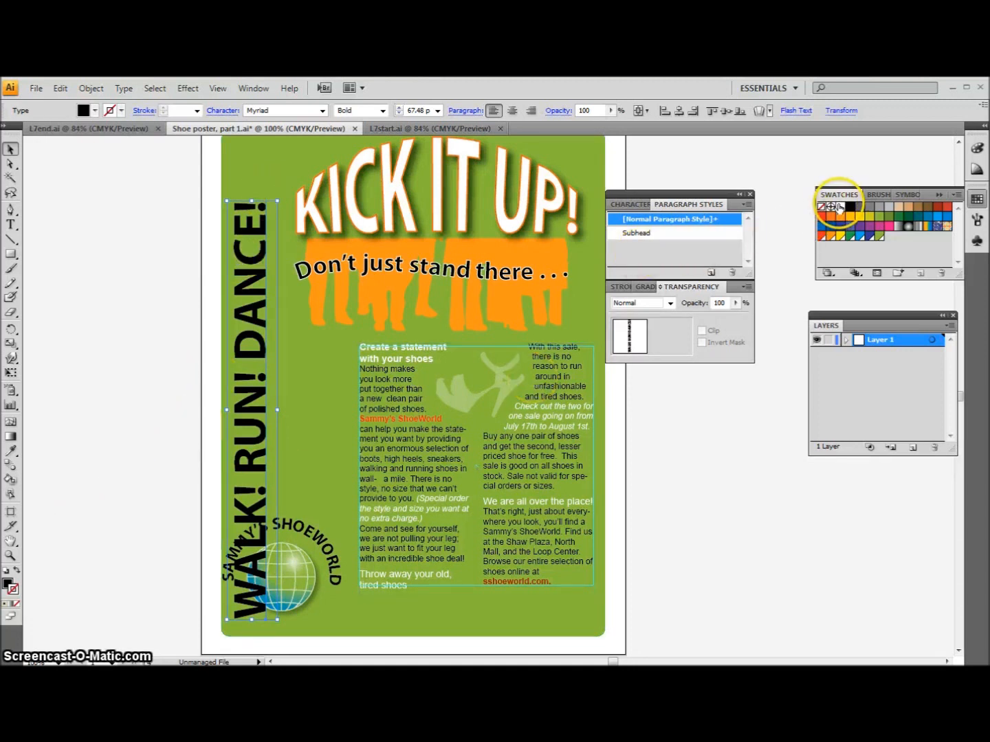
Step: Give the vertical "WALK! RUN! DANCE!" text a white fill at 75% opacity with the Soft Light blending mode
left_click(9, 583)
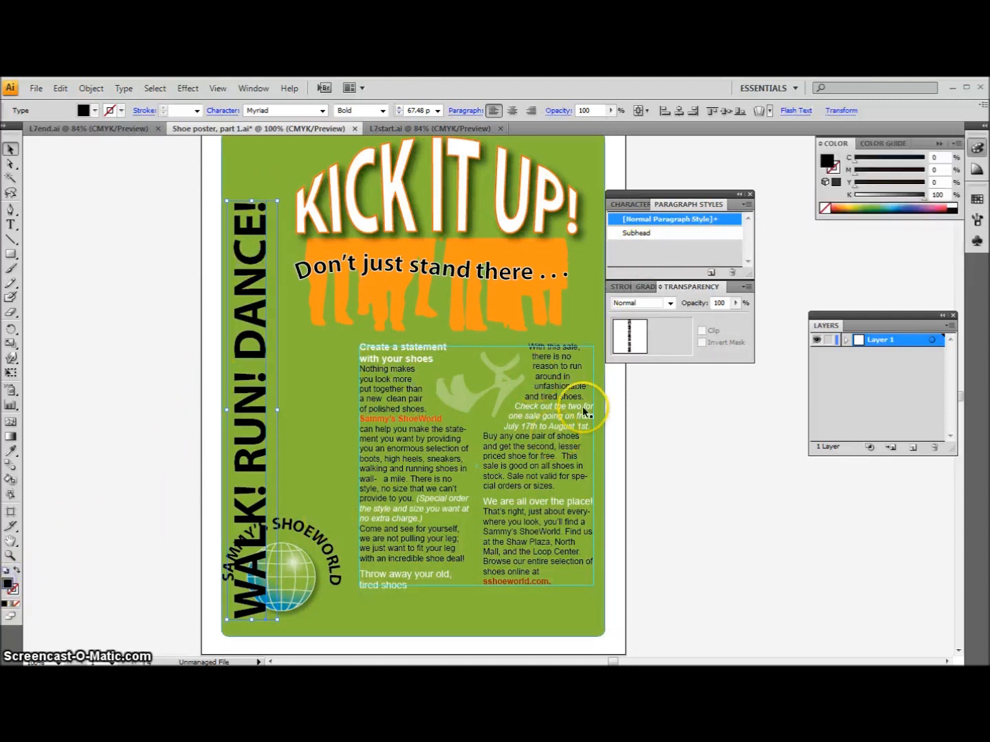
left_click(955, 206)
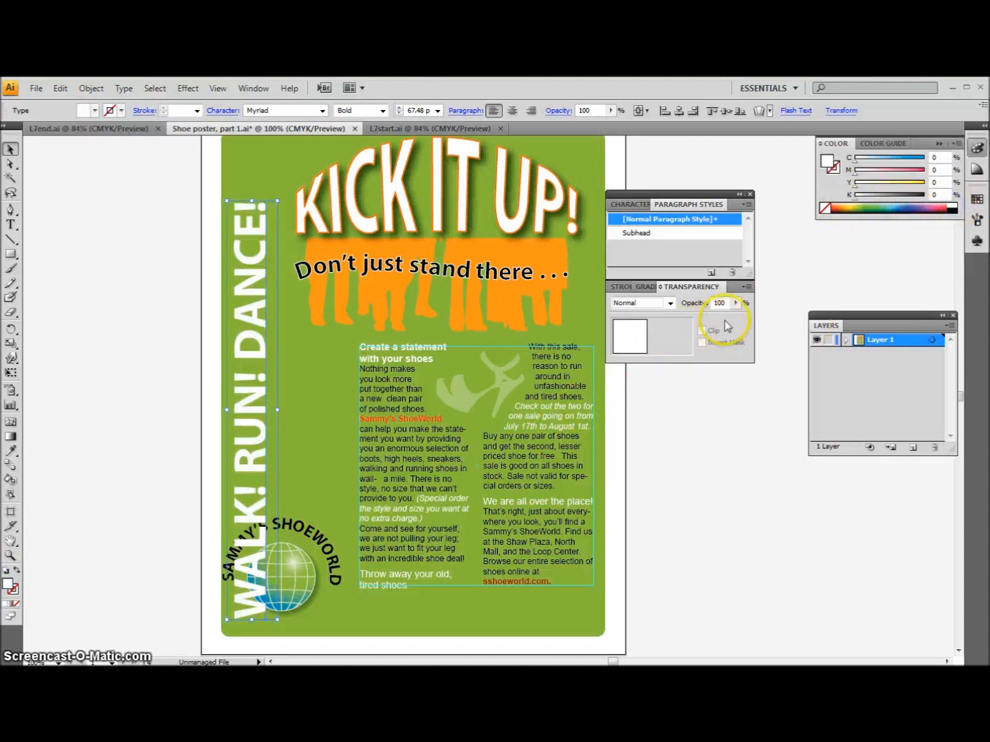
left_click(735, 304)
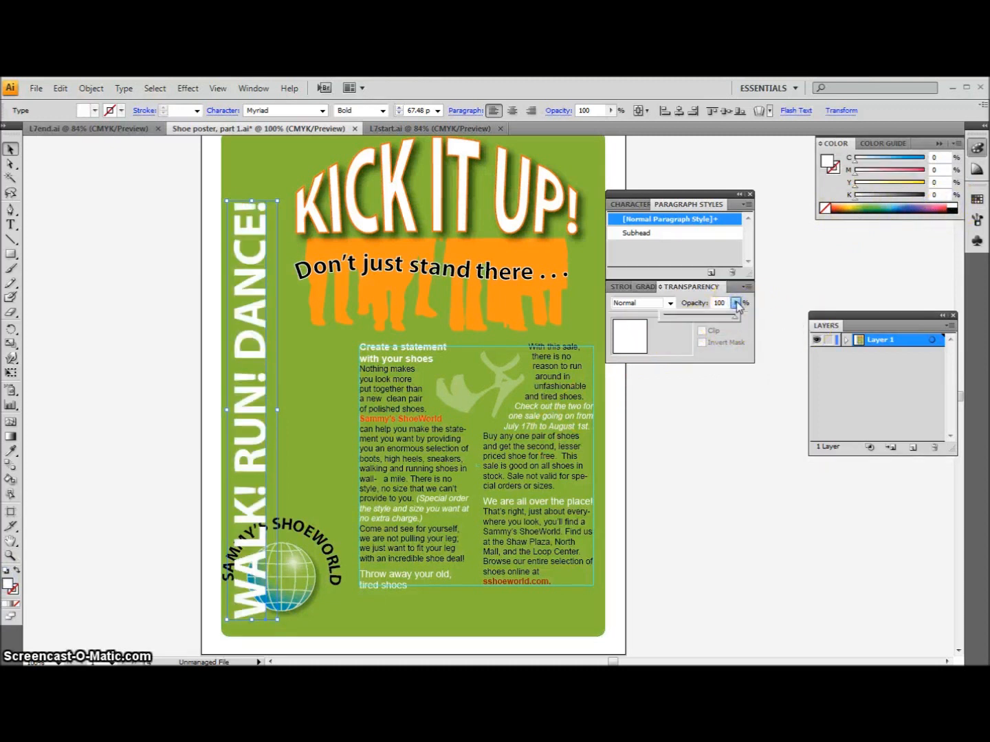
left_click(739, 316)
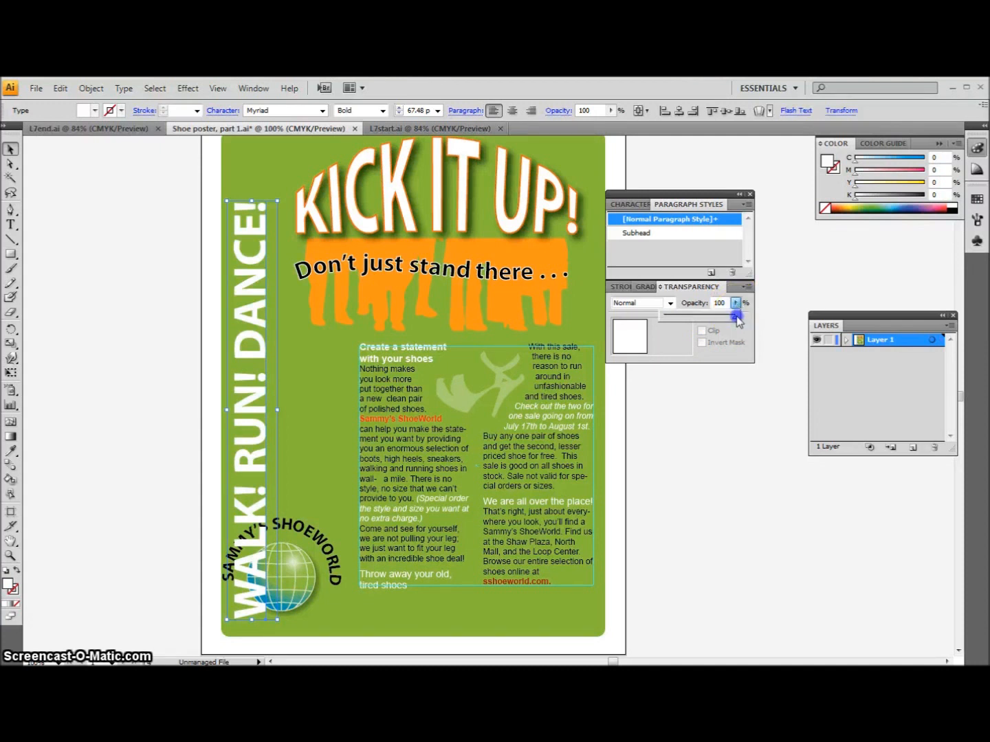
left_click_drag(720, 324, 719, 321)
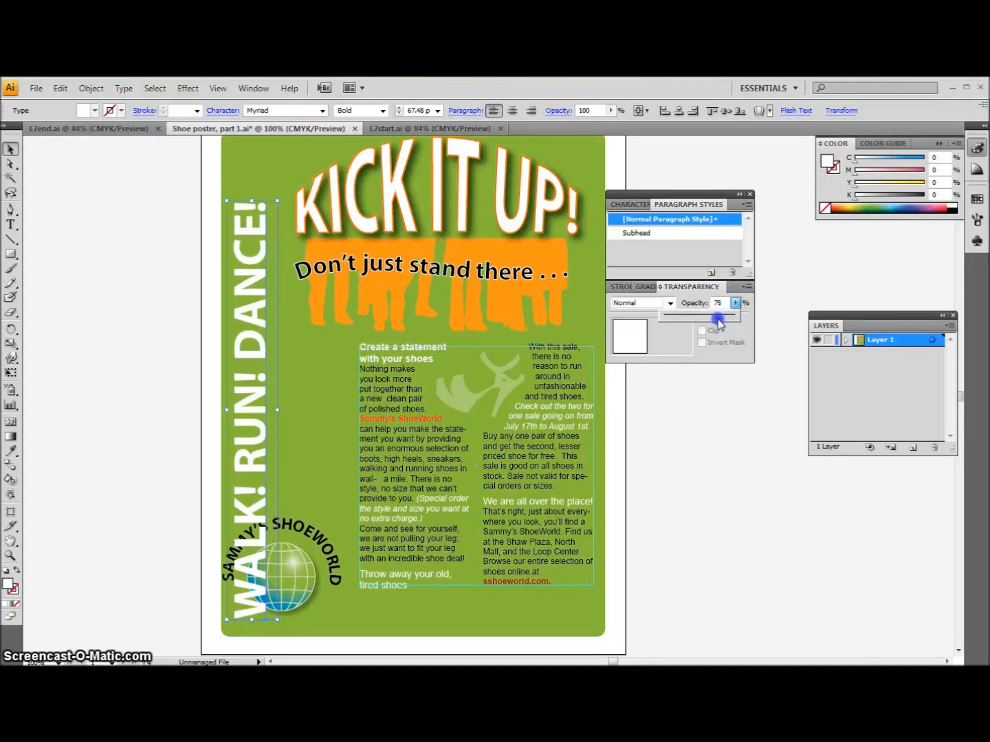
left_click(671, 303)
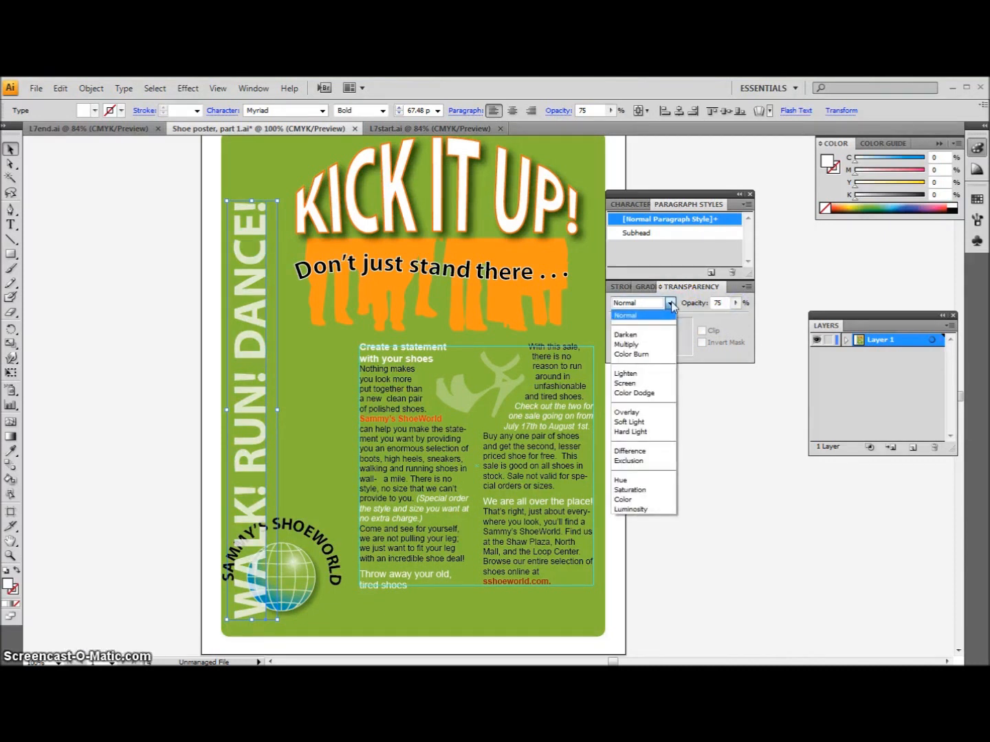
left_click(649, 422)
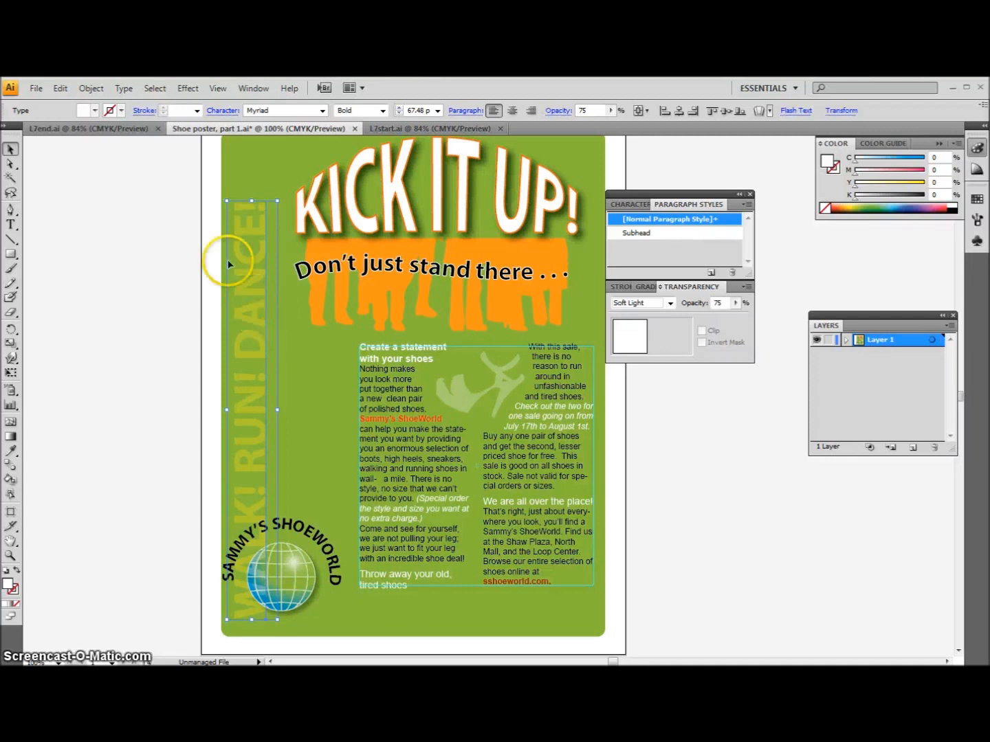
Step: Convert the vertical "WALK! RUN! DANCE!" text to outlines and deselect it
left_click(121, 90)
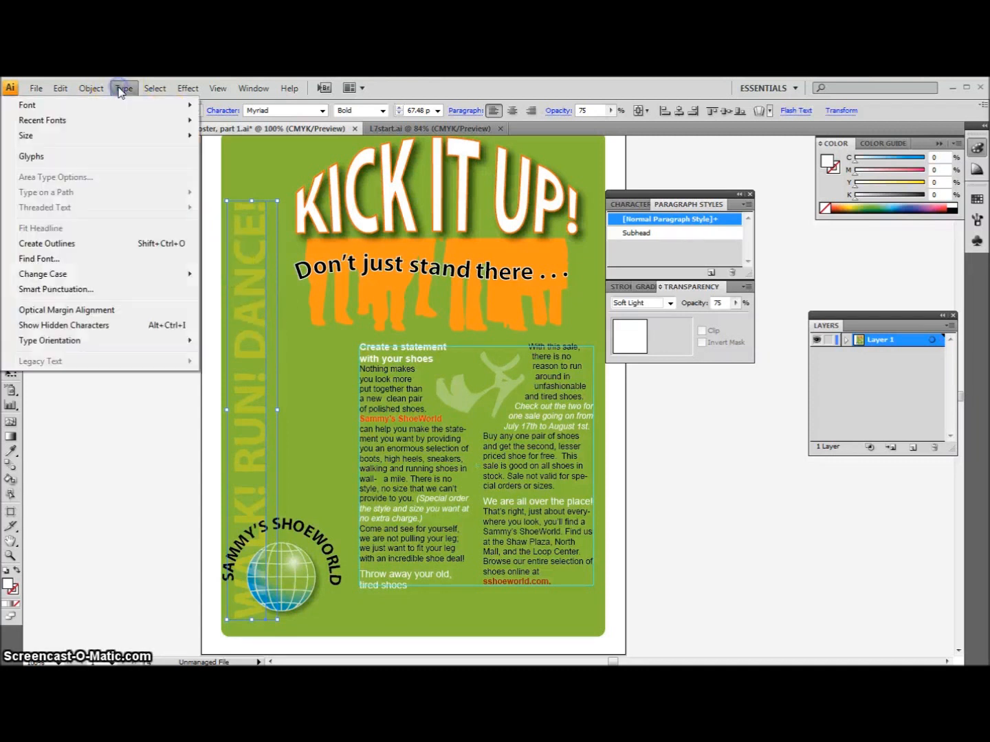
left_click(52, 246)
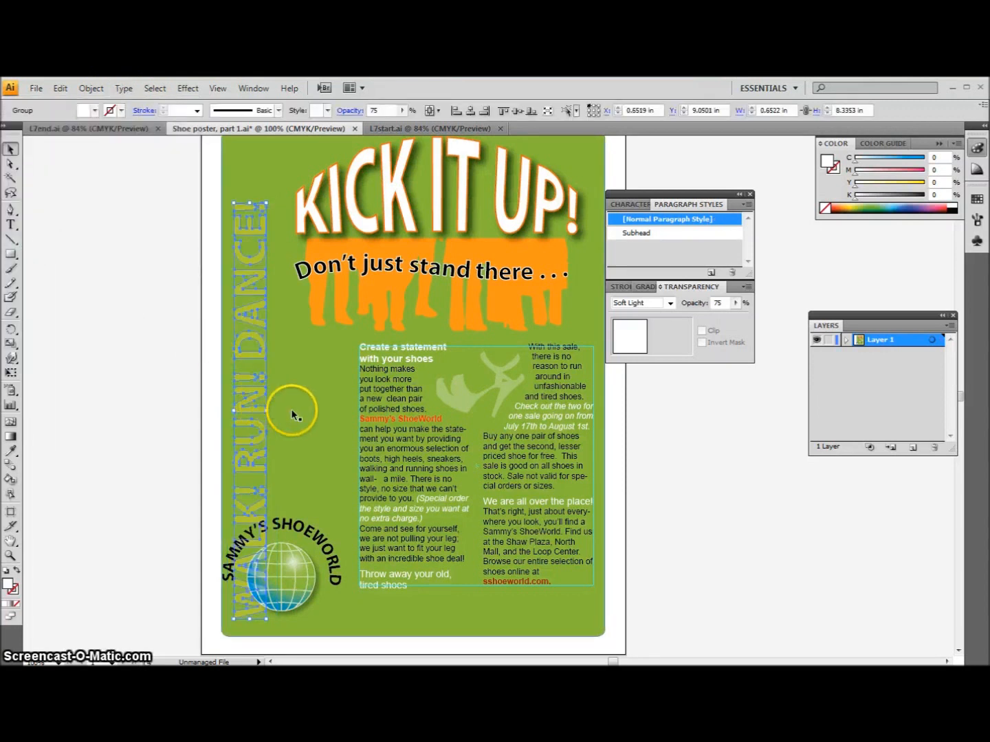
left_click(181, 362)
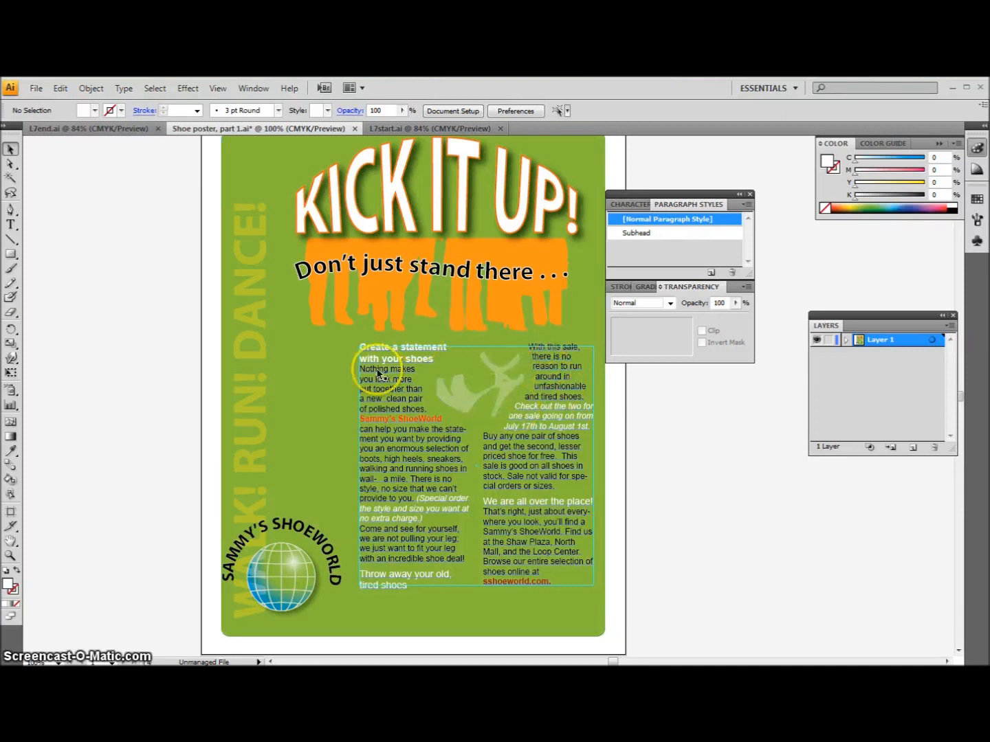
Step: Hide the guide object around the two-column copy in Layer 1 and shift the floating panels clear of the artboard
left_click(844, 341)
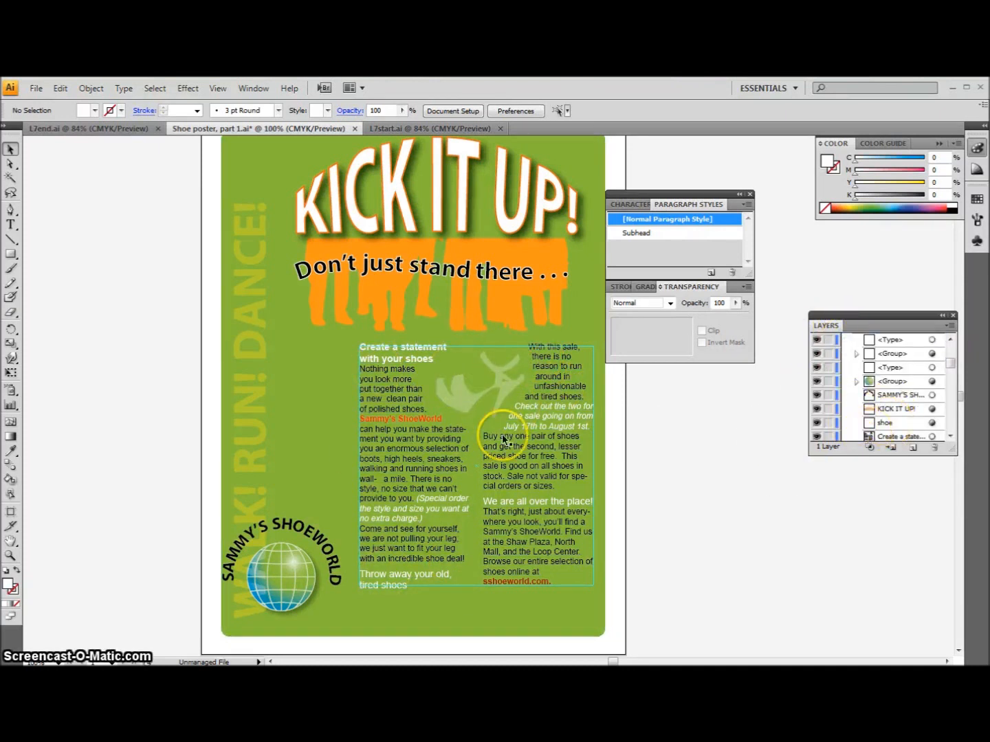
scroll(914, 426, "down", 2)
scroll(914, 425, "down", 2)
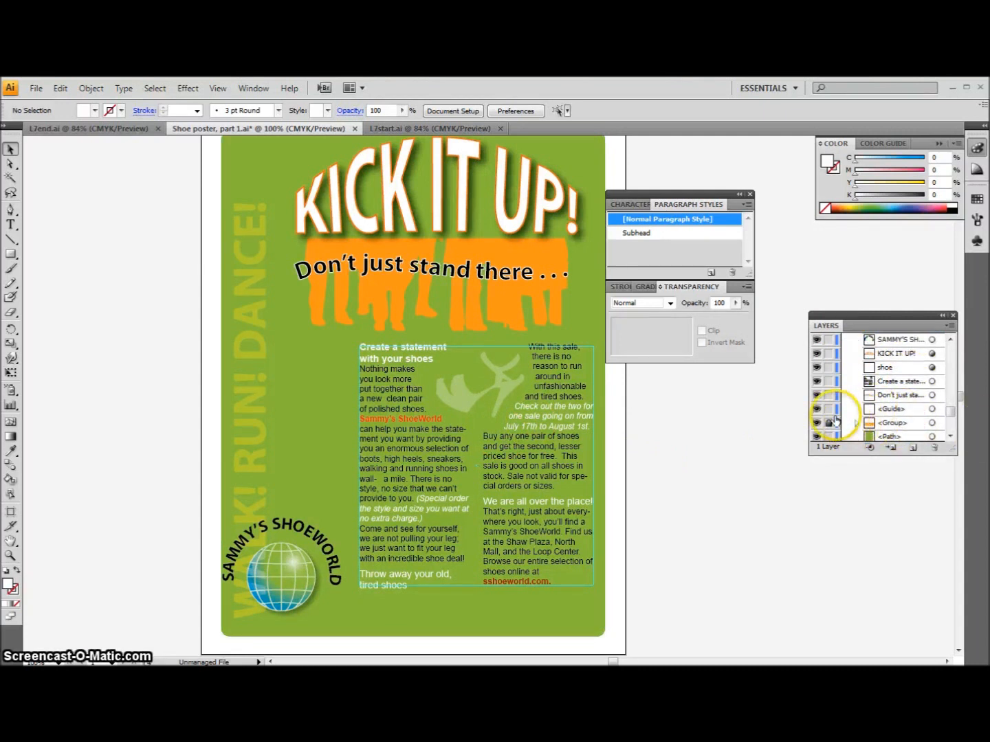
left_click(817, 409)
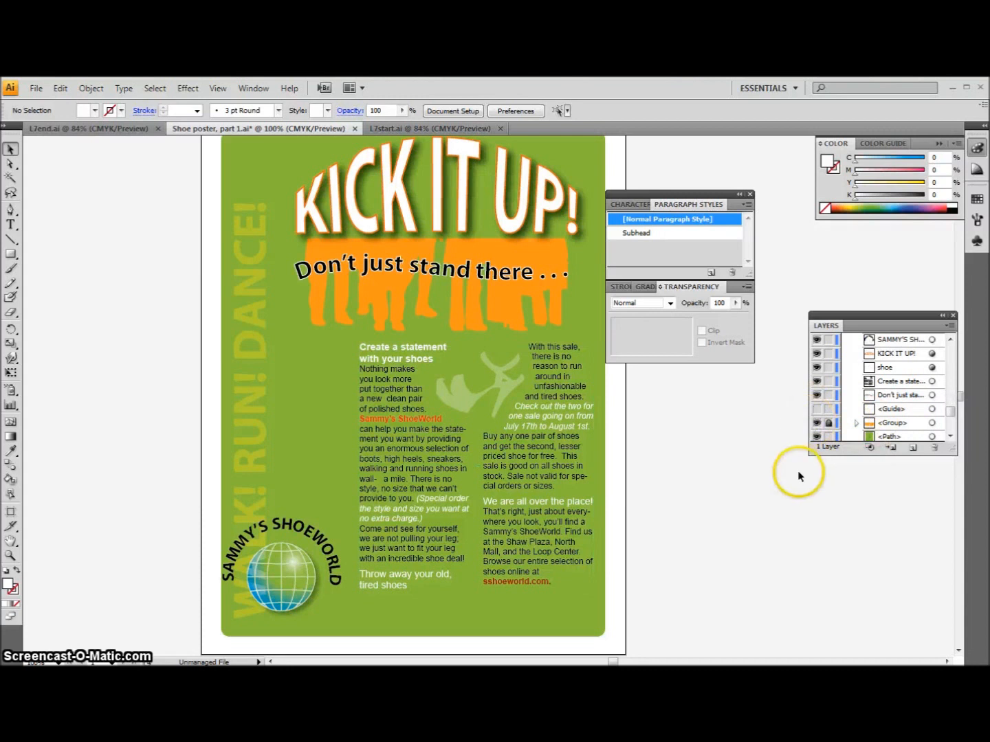
left_click_drag(702, 195, 720, 193)
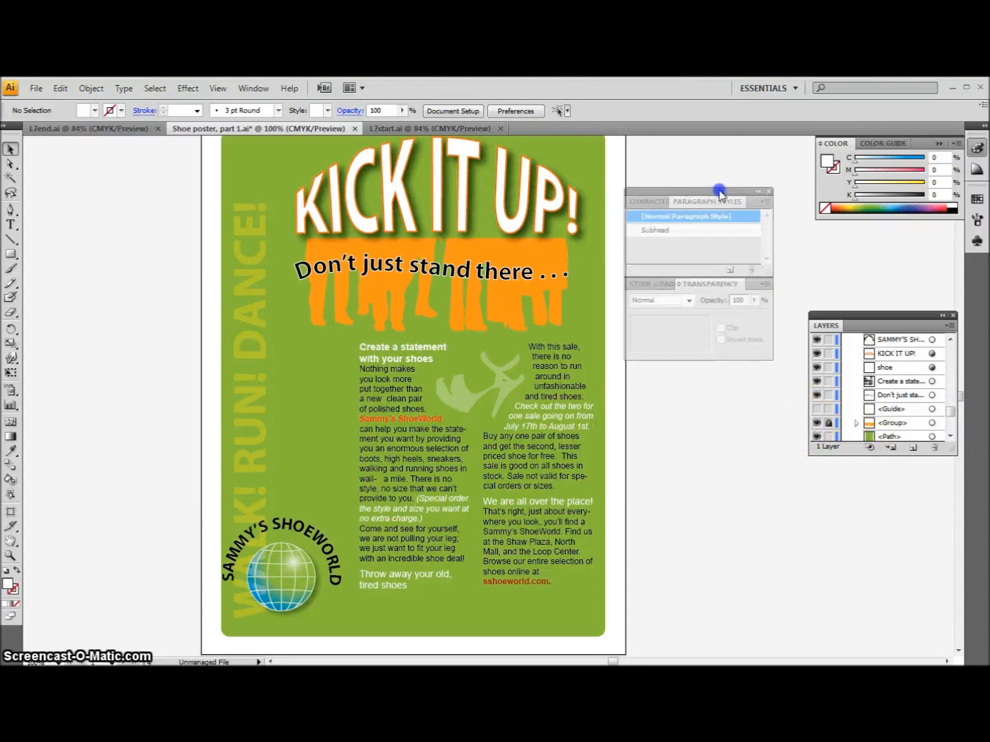